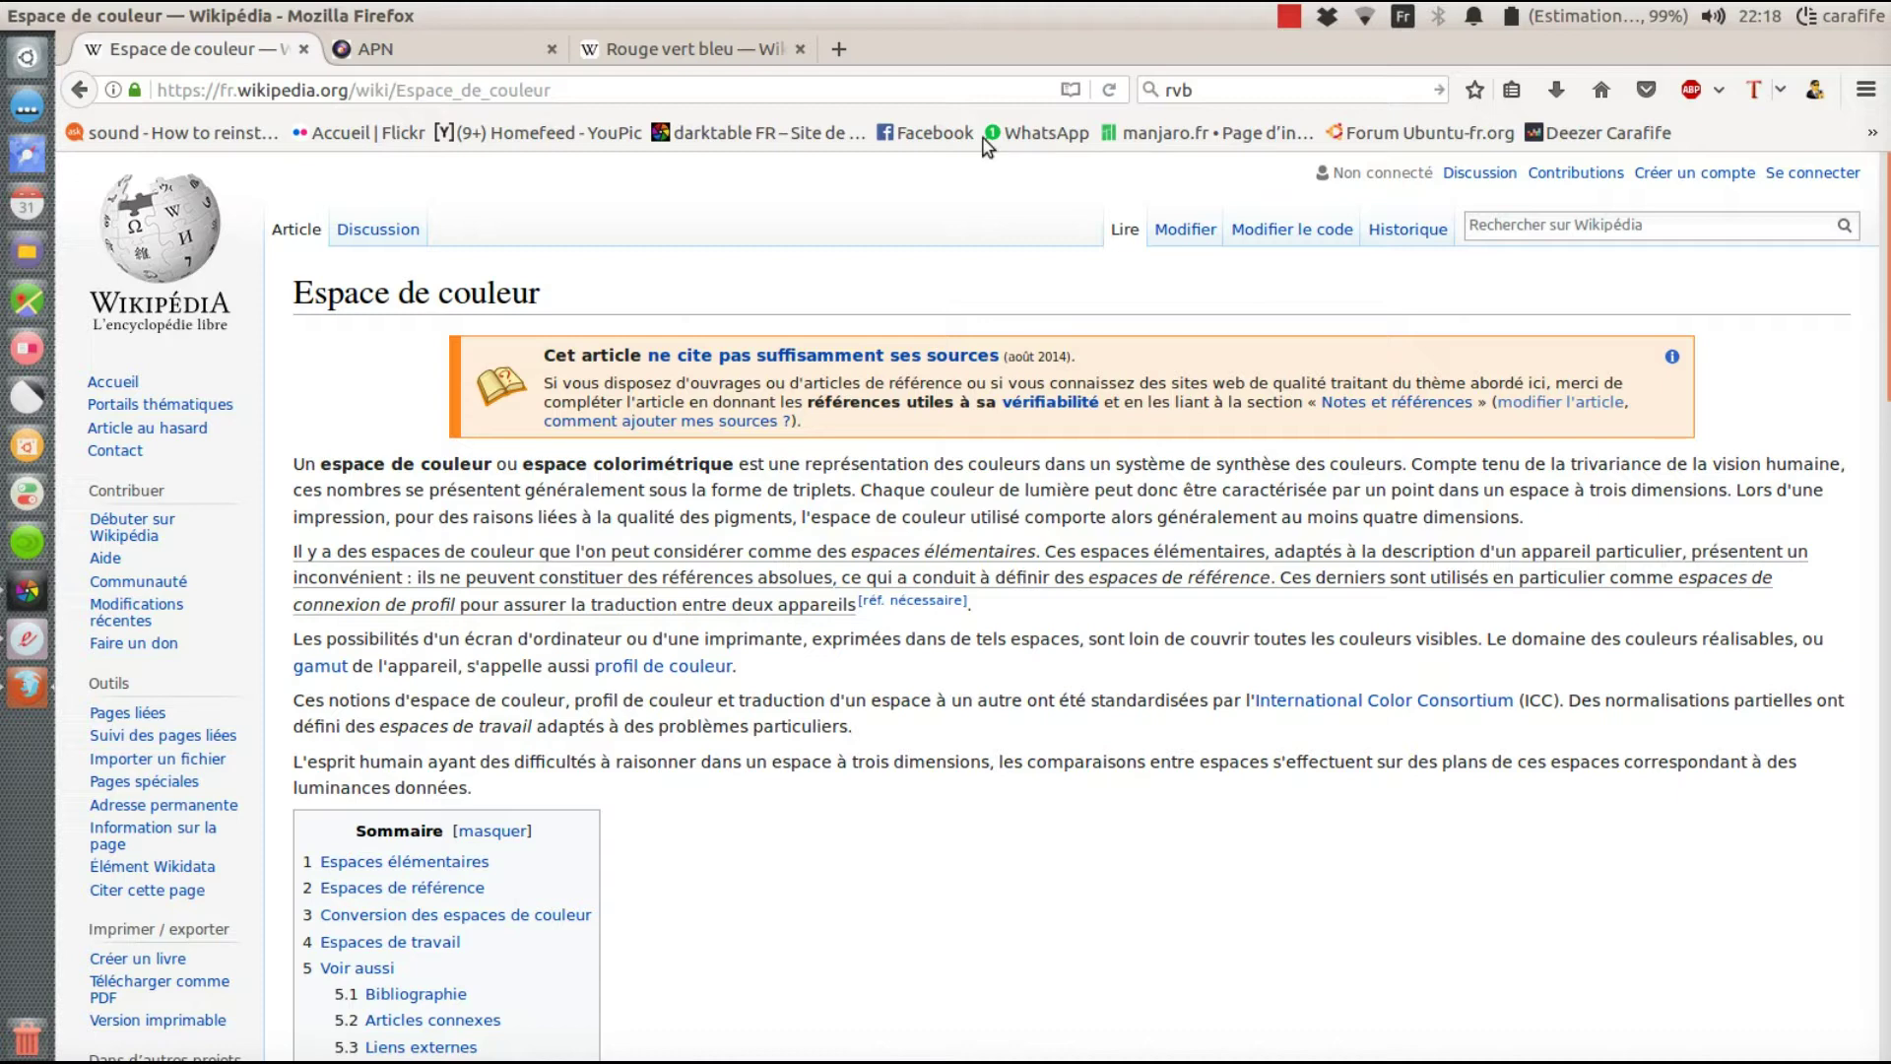
Step: Review the Notions de colorimétrie page on additive and subtractive synthesis and the Lab and RVB colour models
click(433, 49)
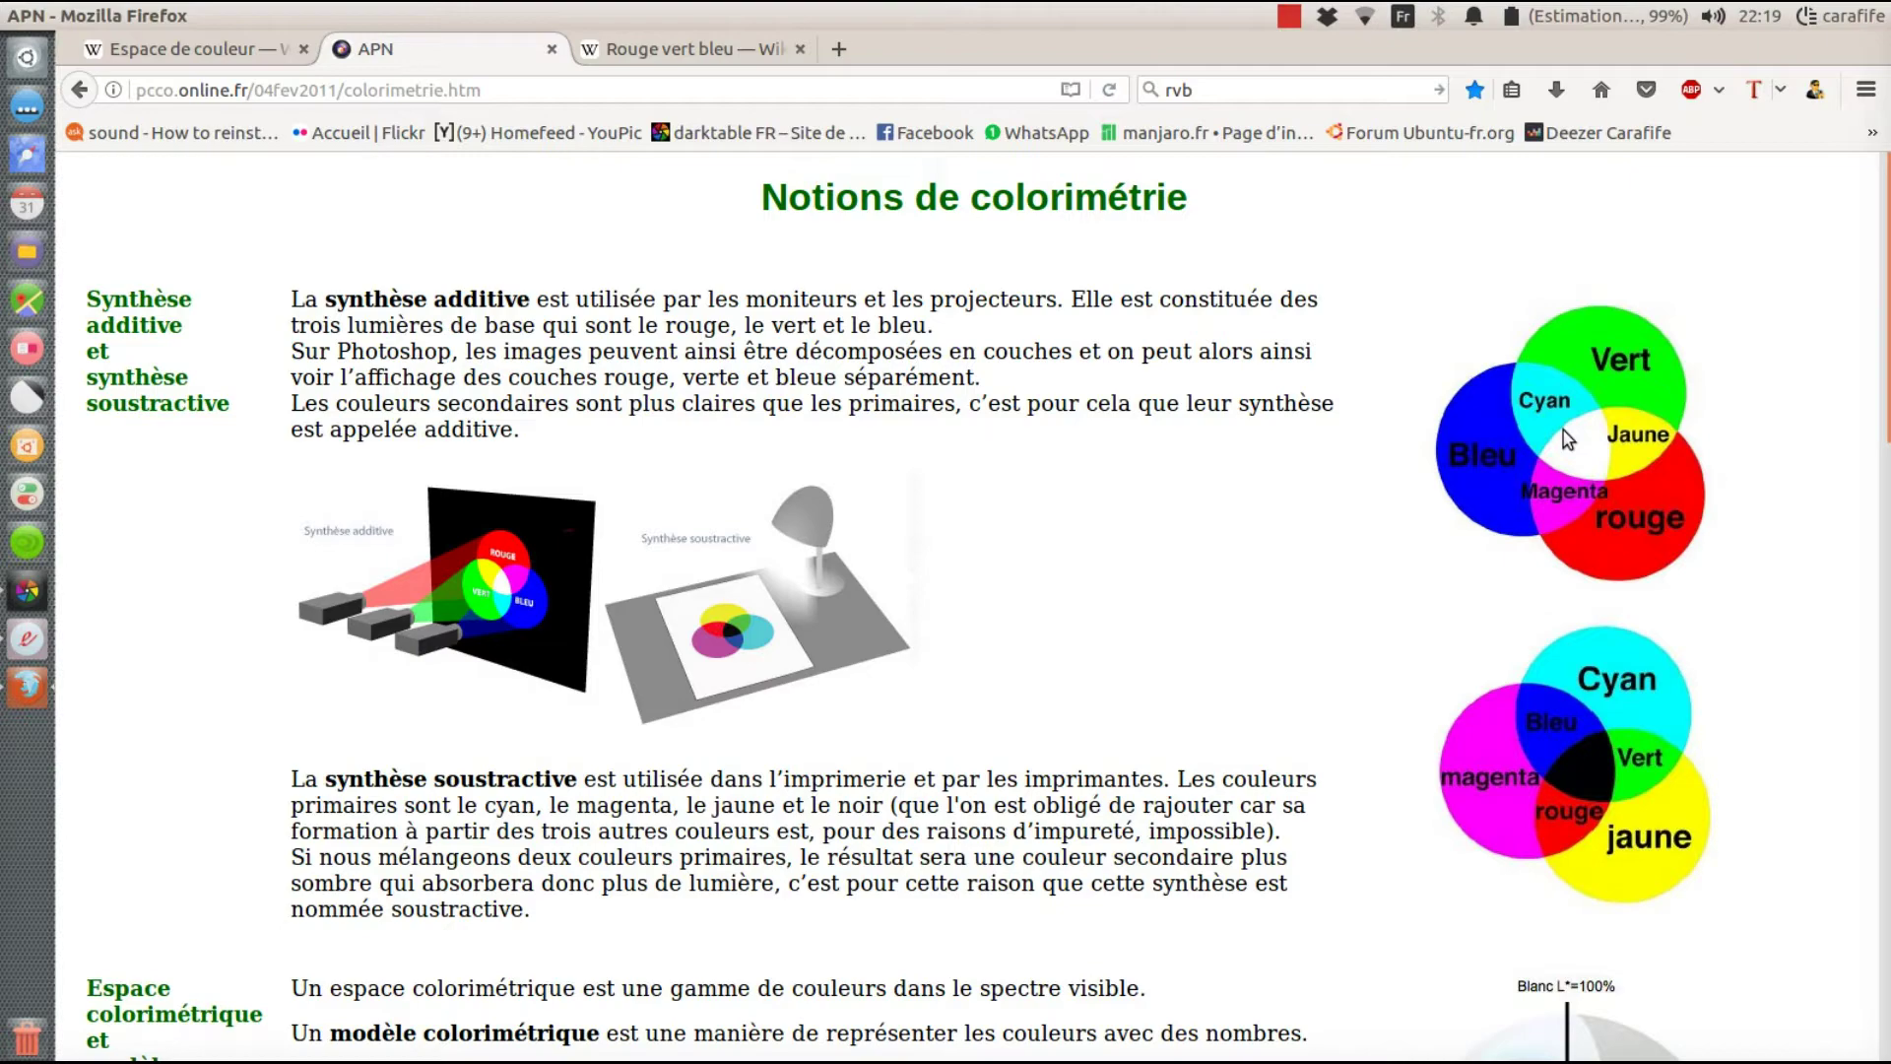
scroll(1567, 439, down, 1)
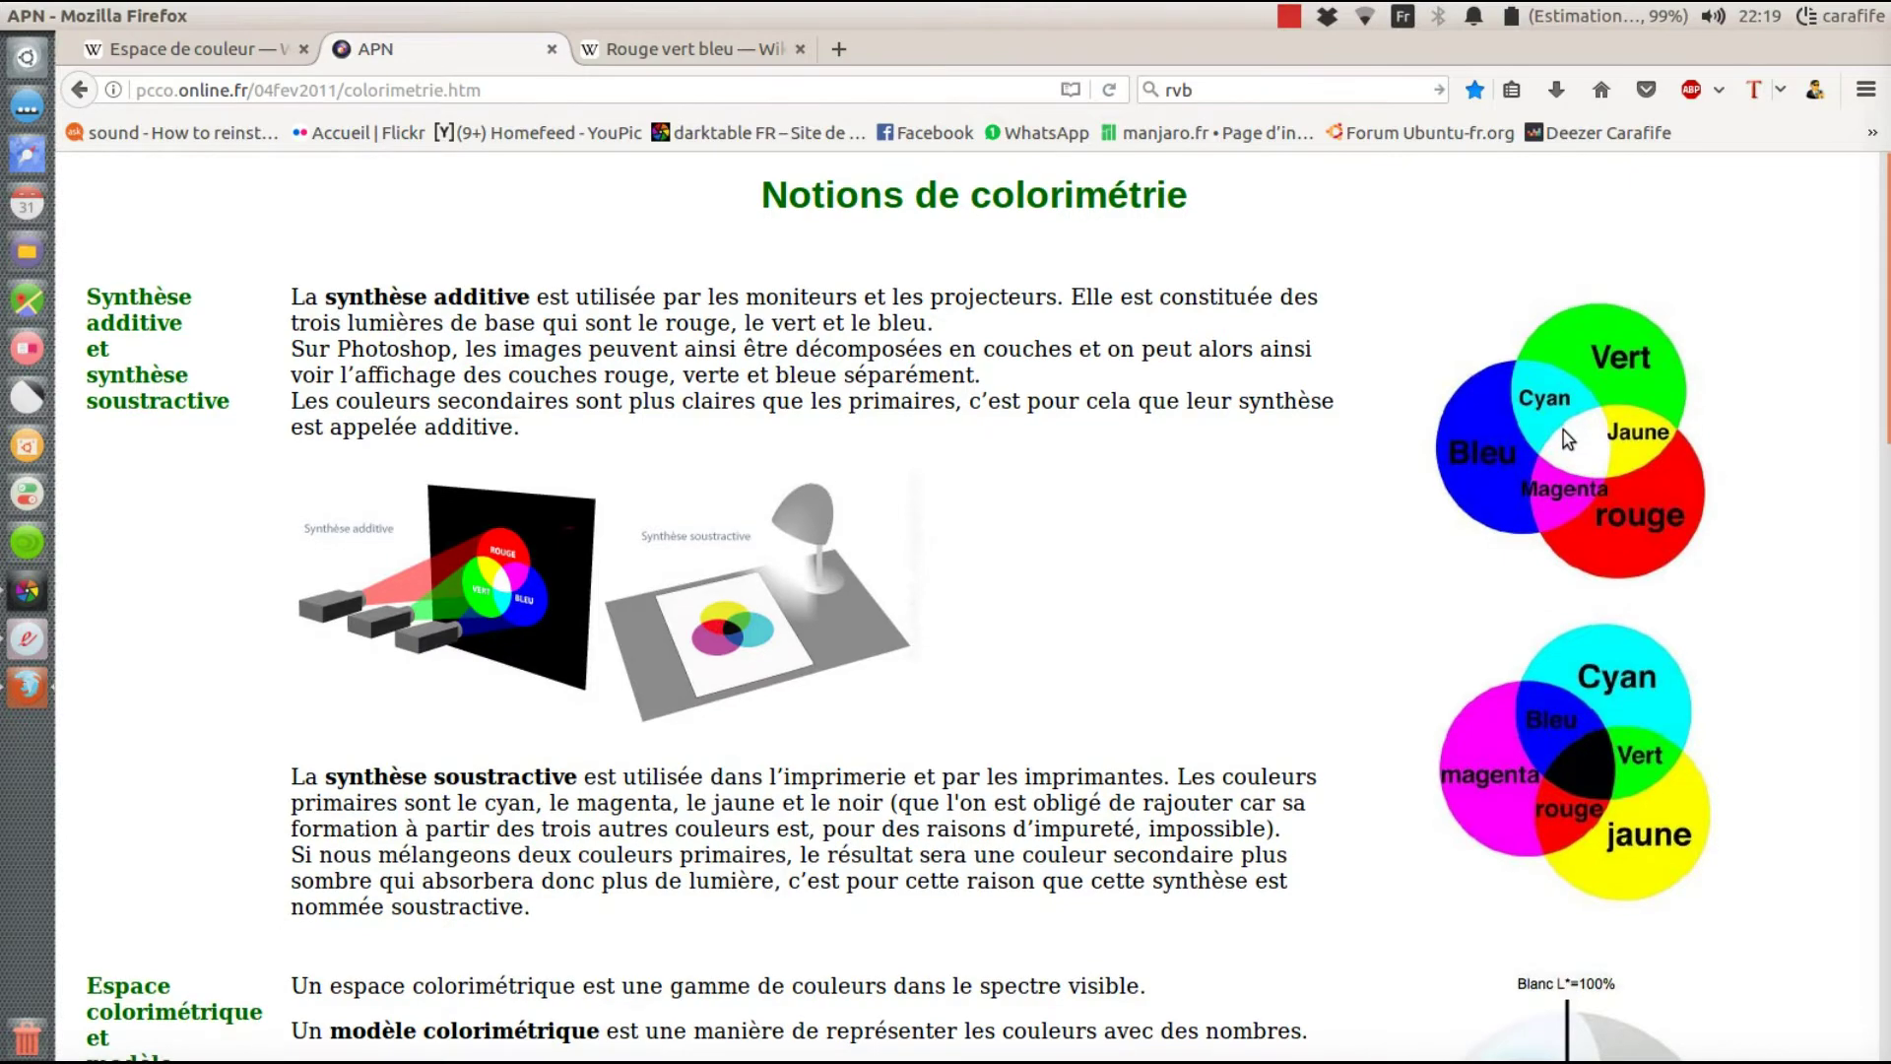
scroll(1566, 433, down, 8)
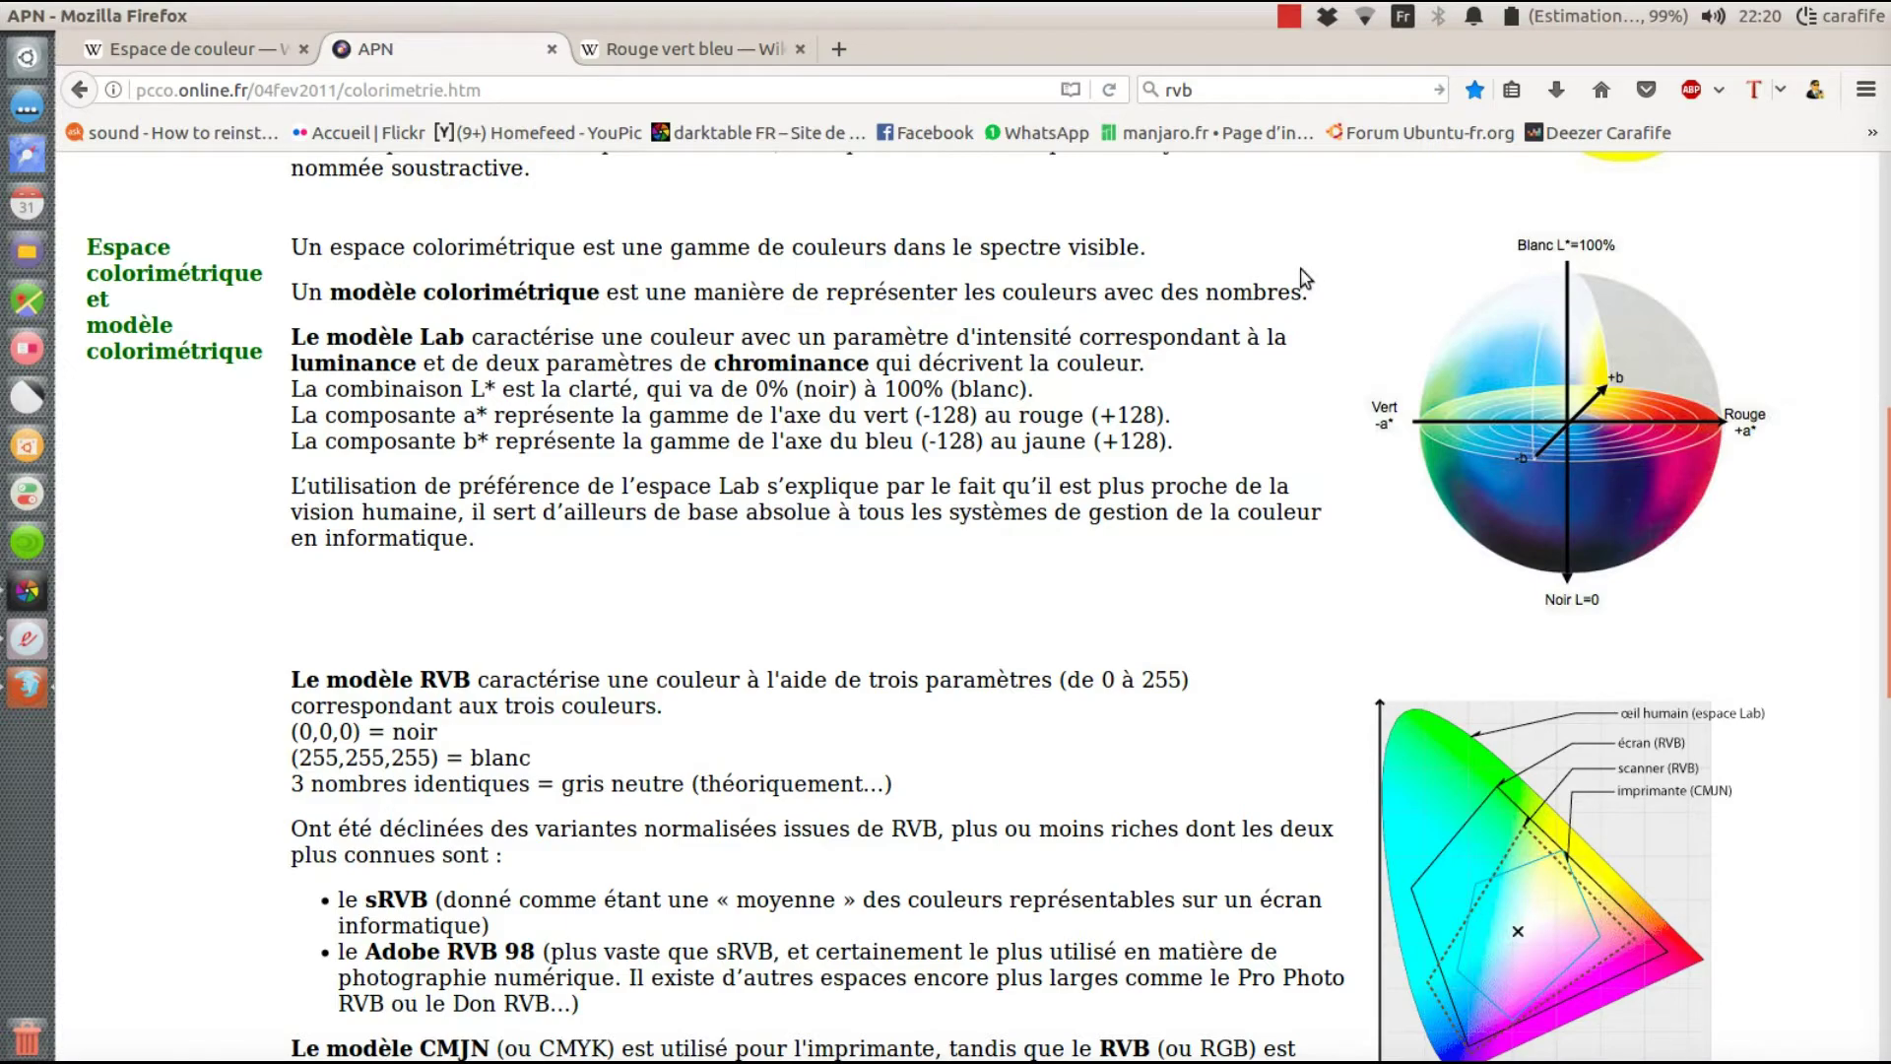
scroll(777, 426, up, 5)
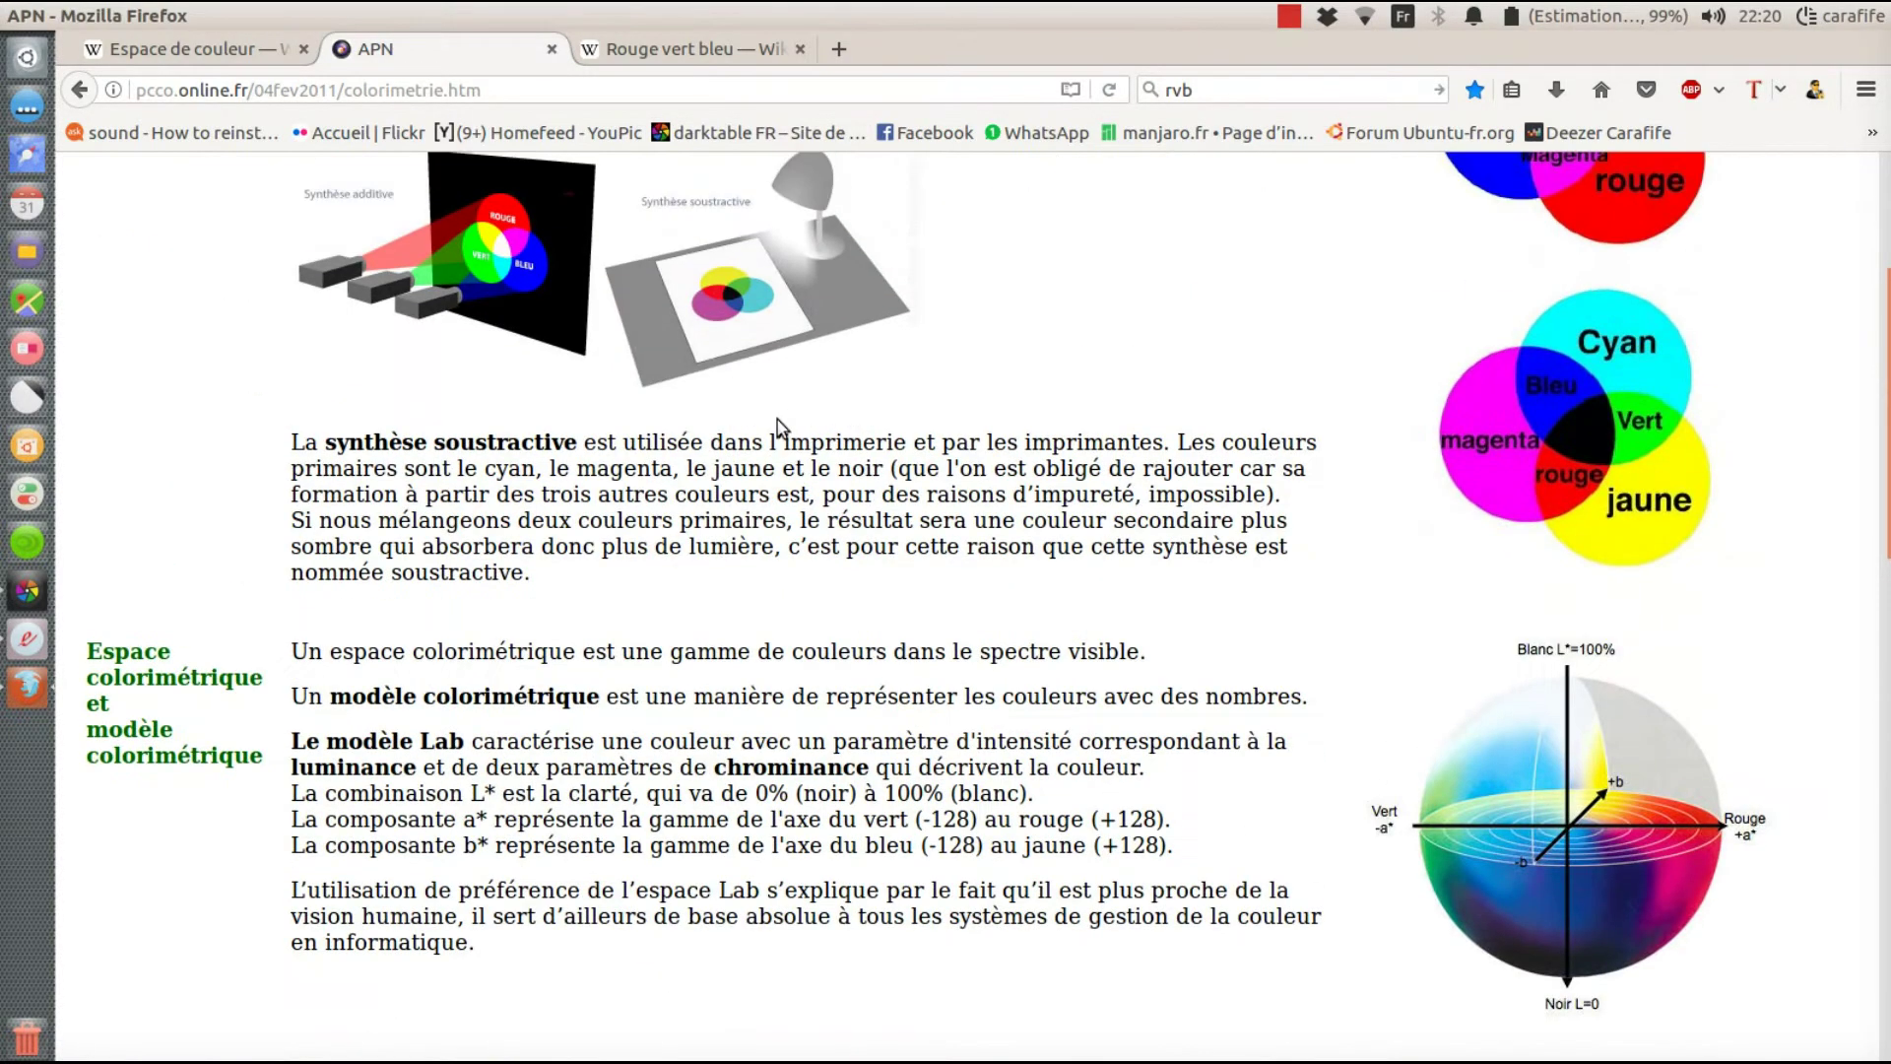
scroll(778, 427, up, 4)
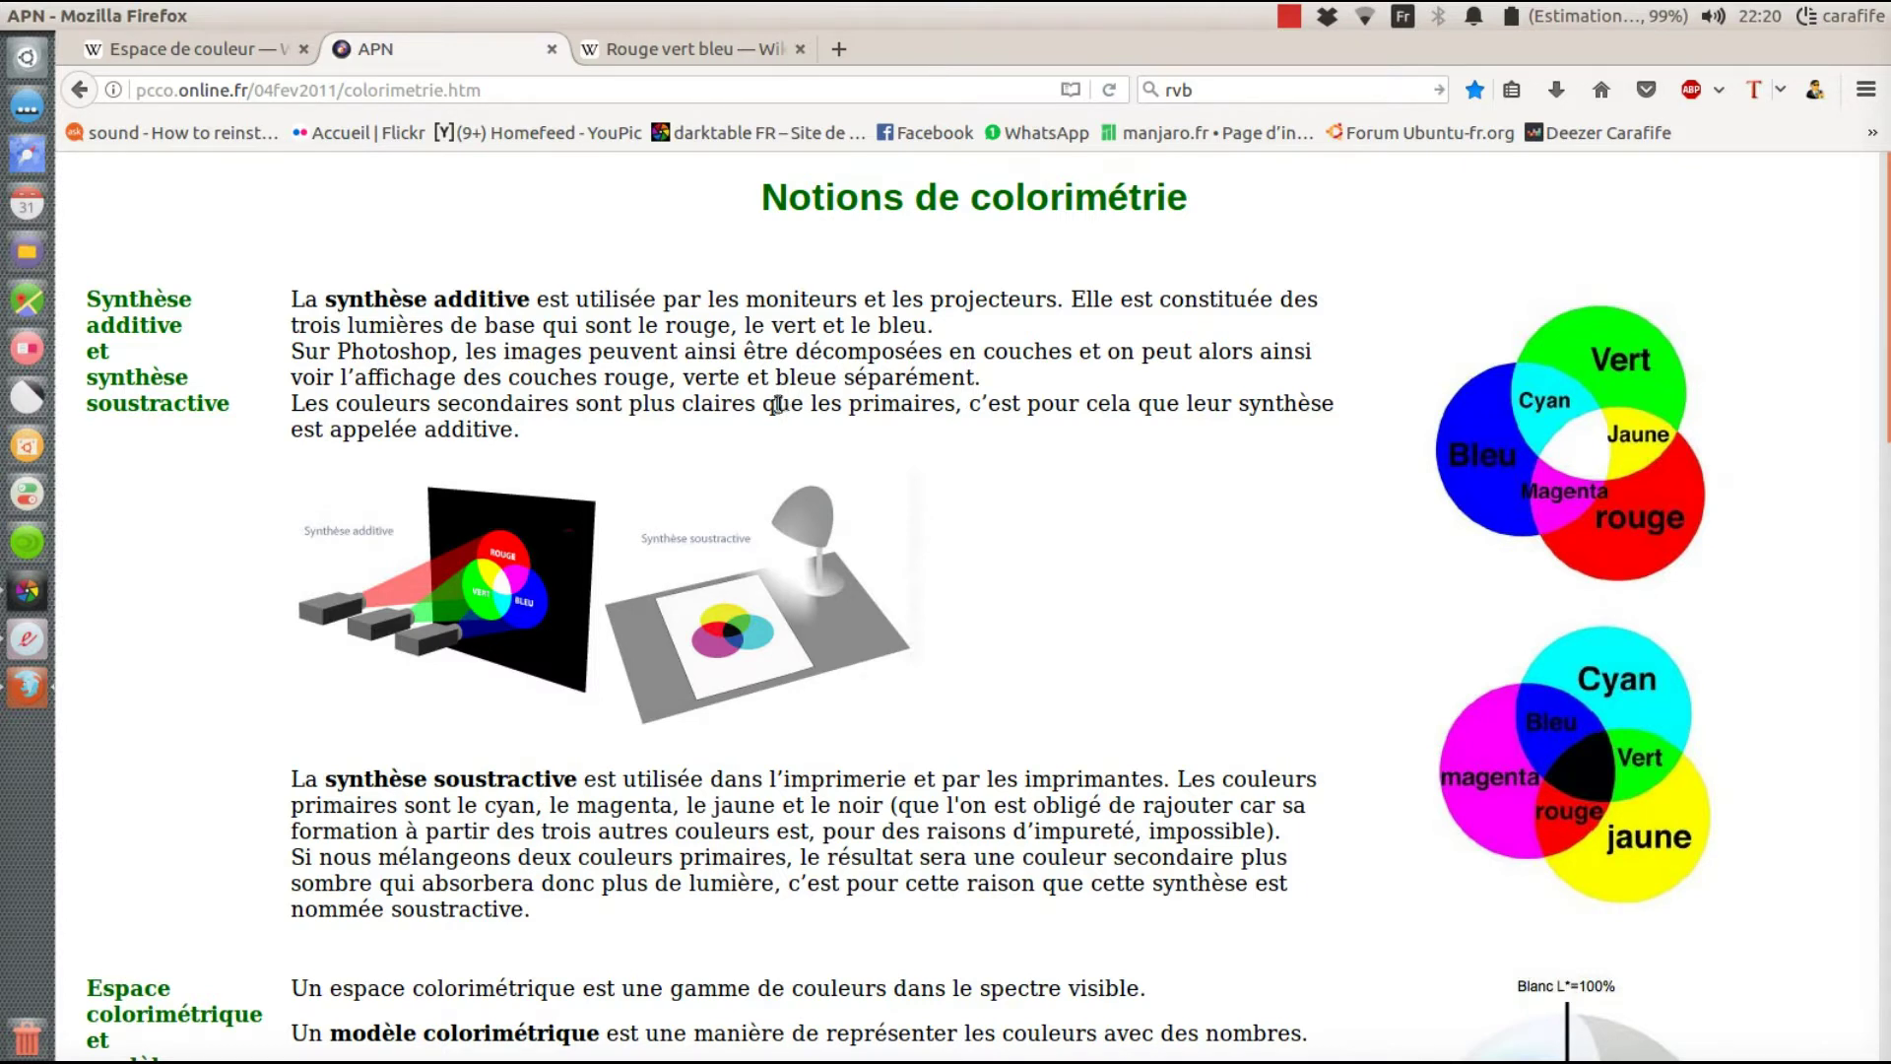
Step: Read through the Espace de couleur Wikipedia article, covering reference spaces, conversion and the sRGB and Adobe RGB working spaces
click(251, 51)
scroll(1532, 794, down, 10)
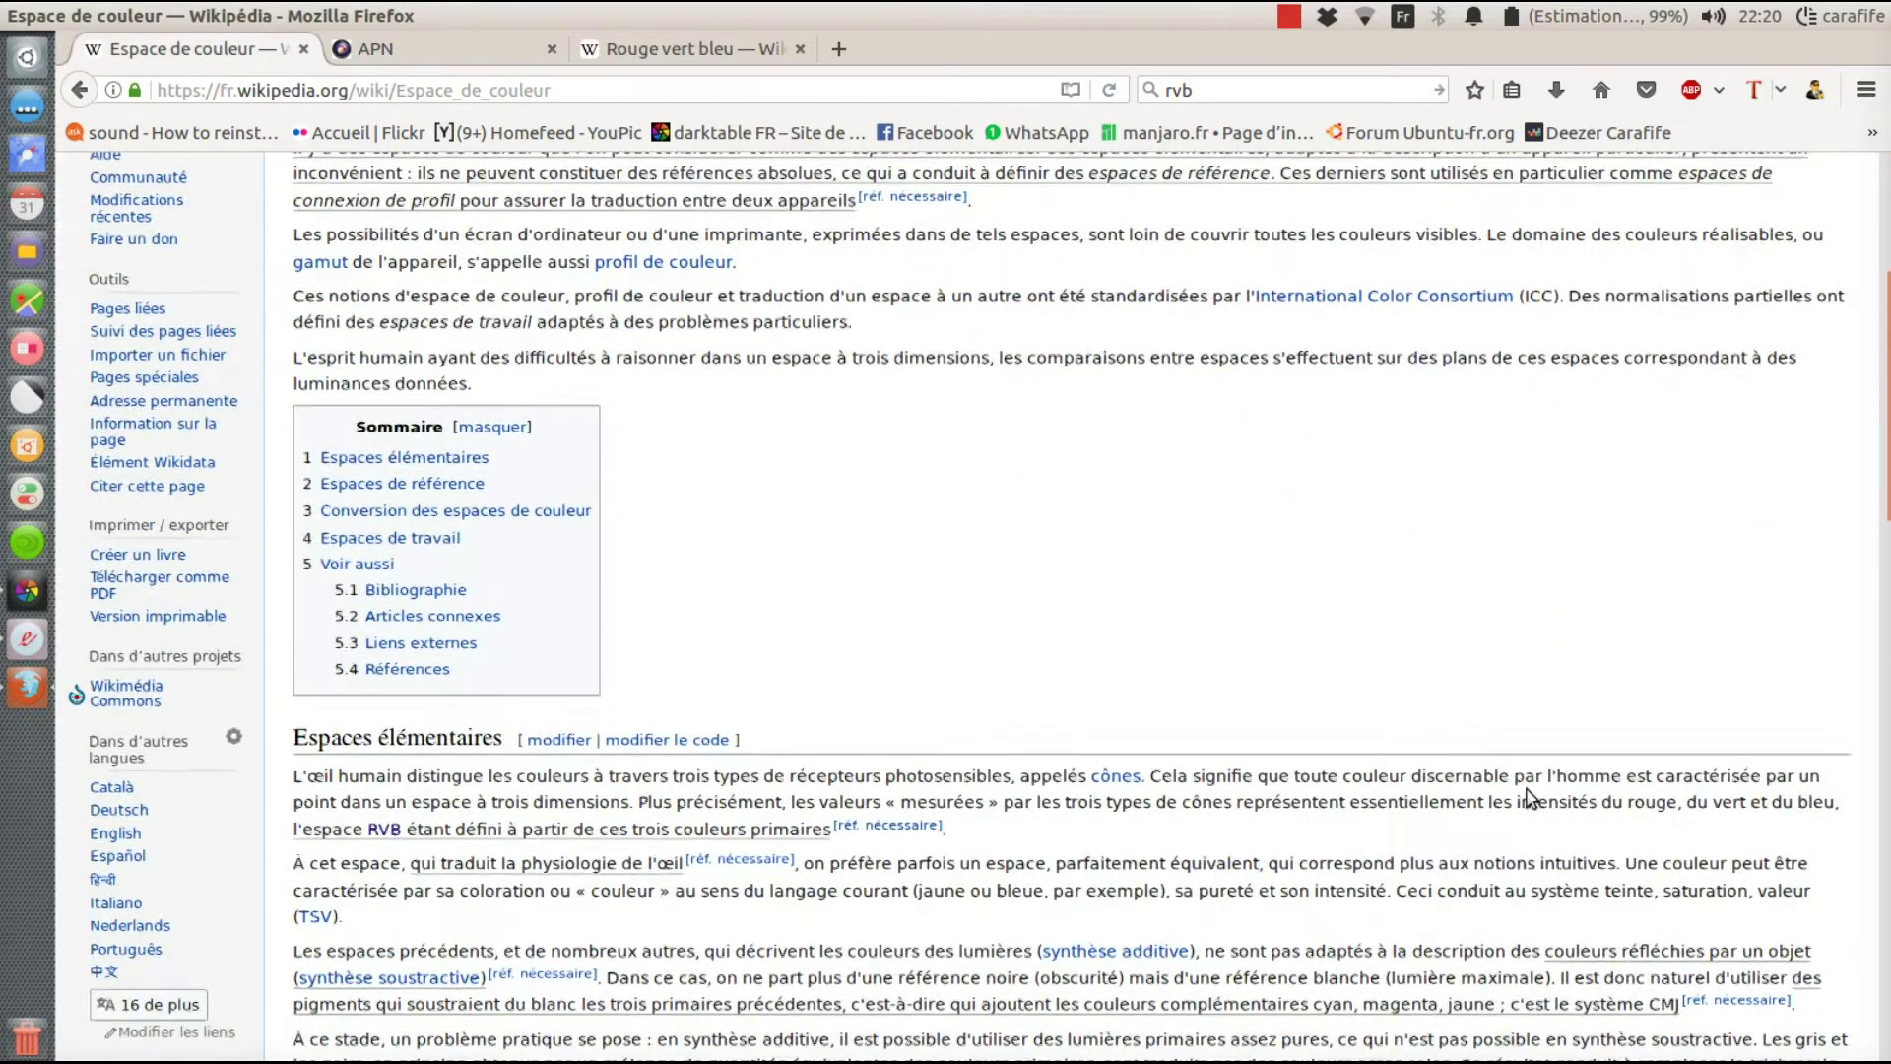
scroll(1528, 790, down, 3)
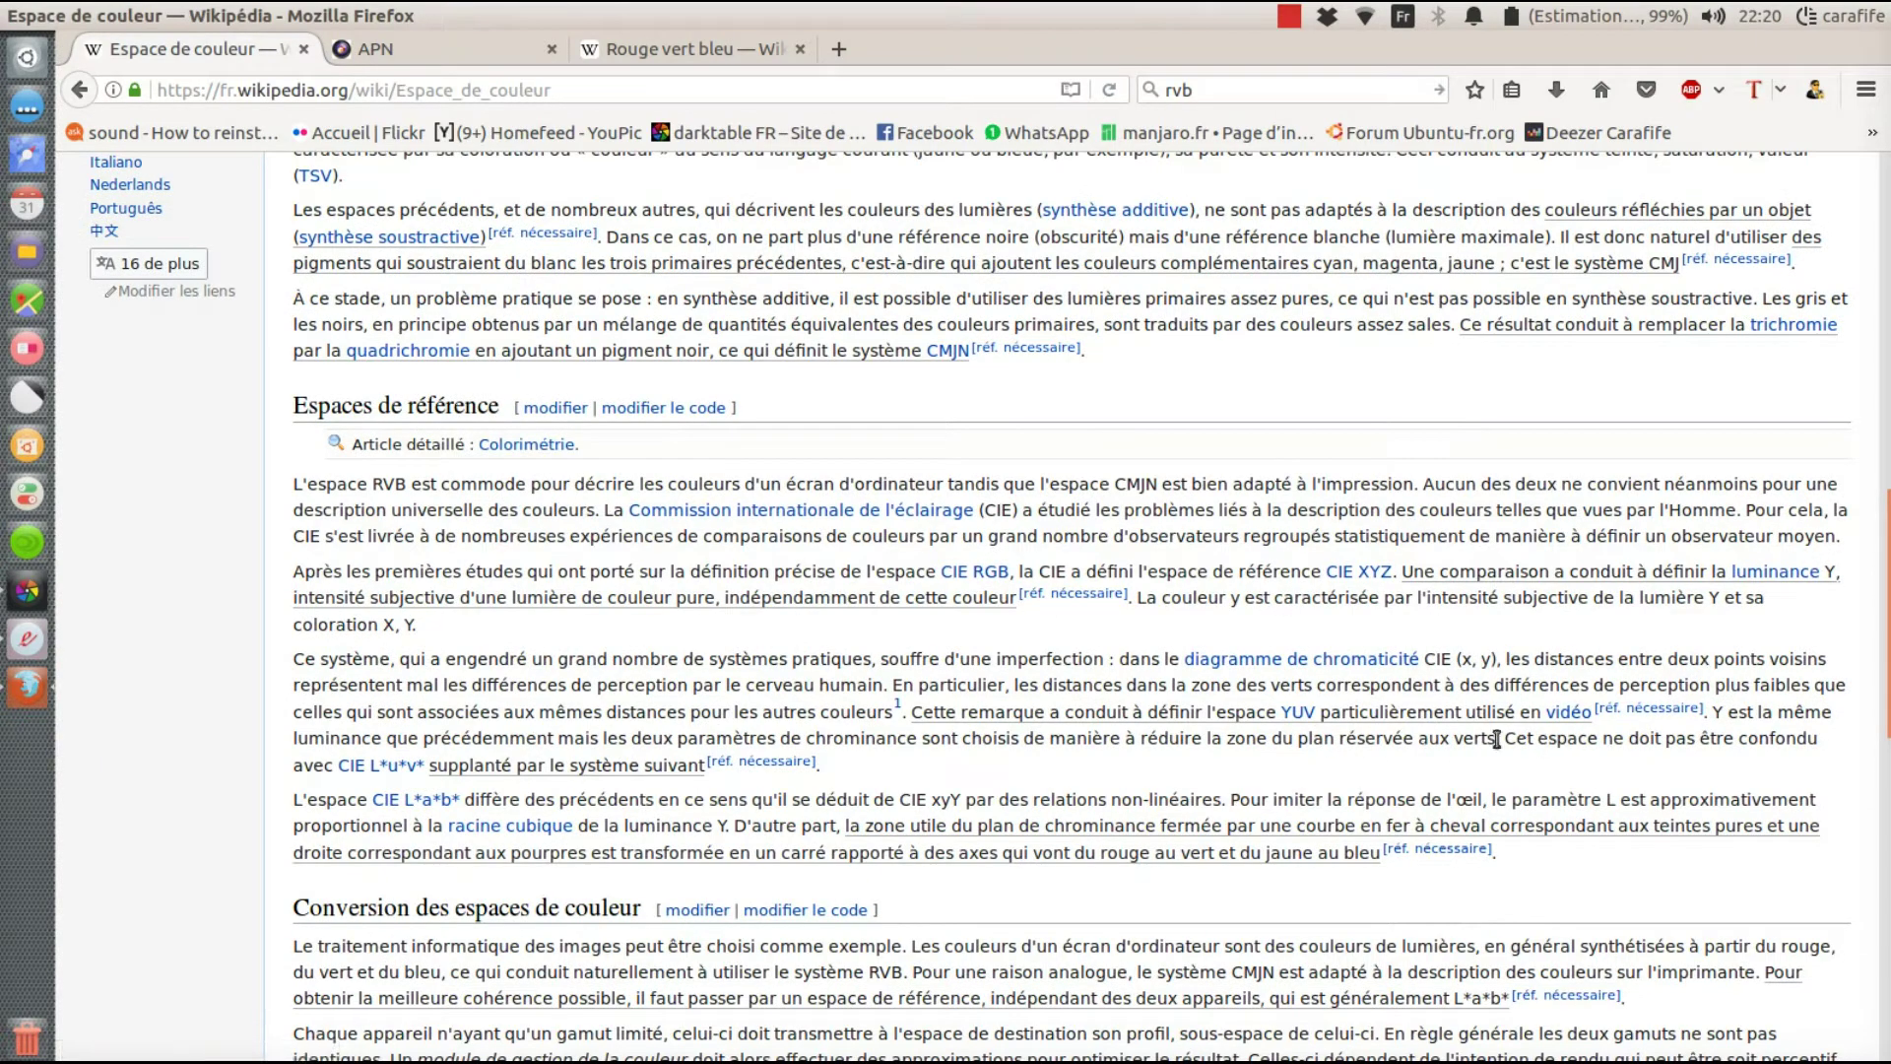
scroll(1443, 817, down, 10)
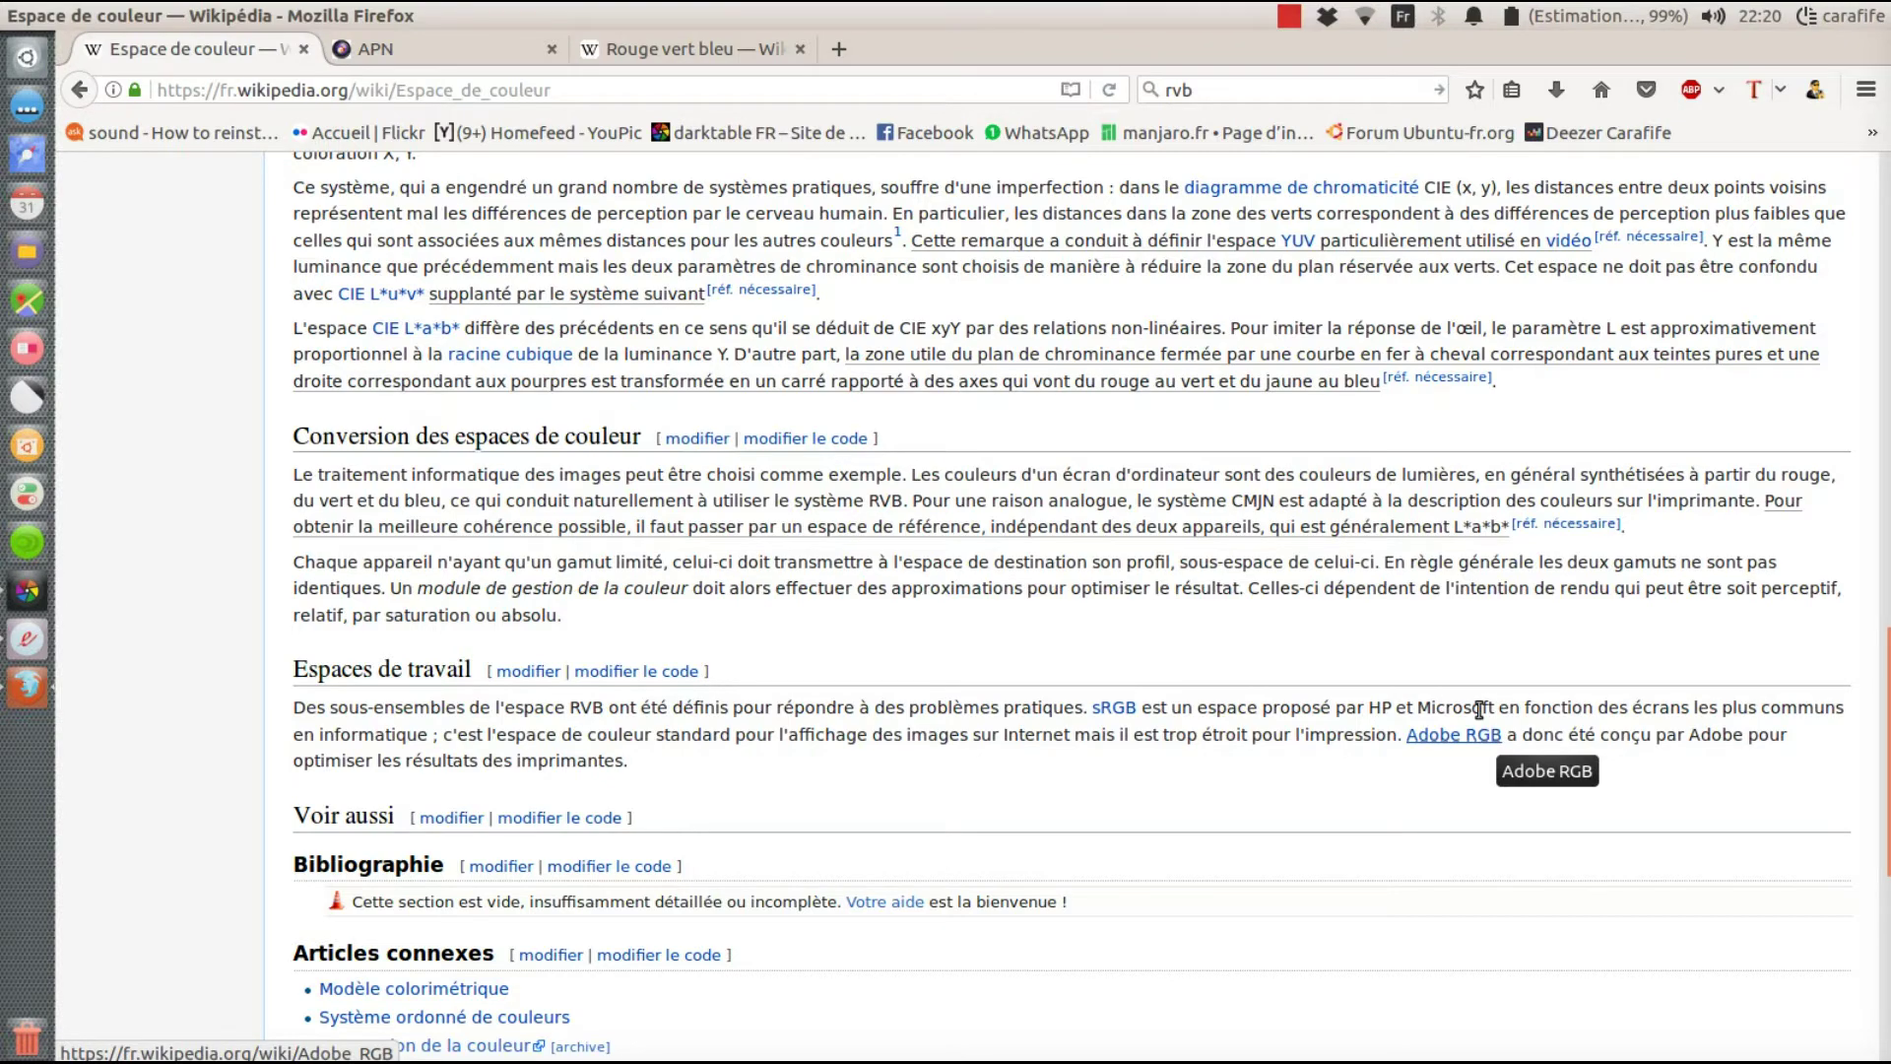
scroll(1418, 647, up, 5)
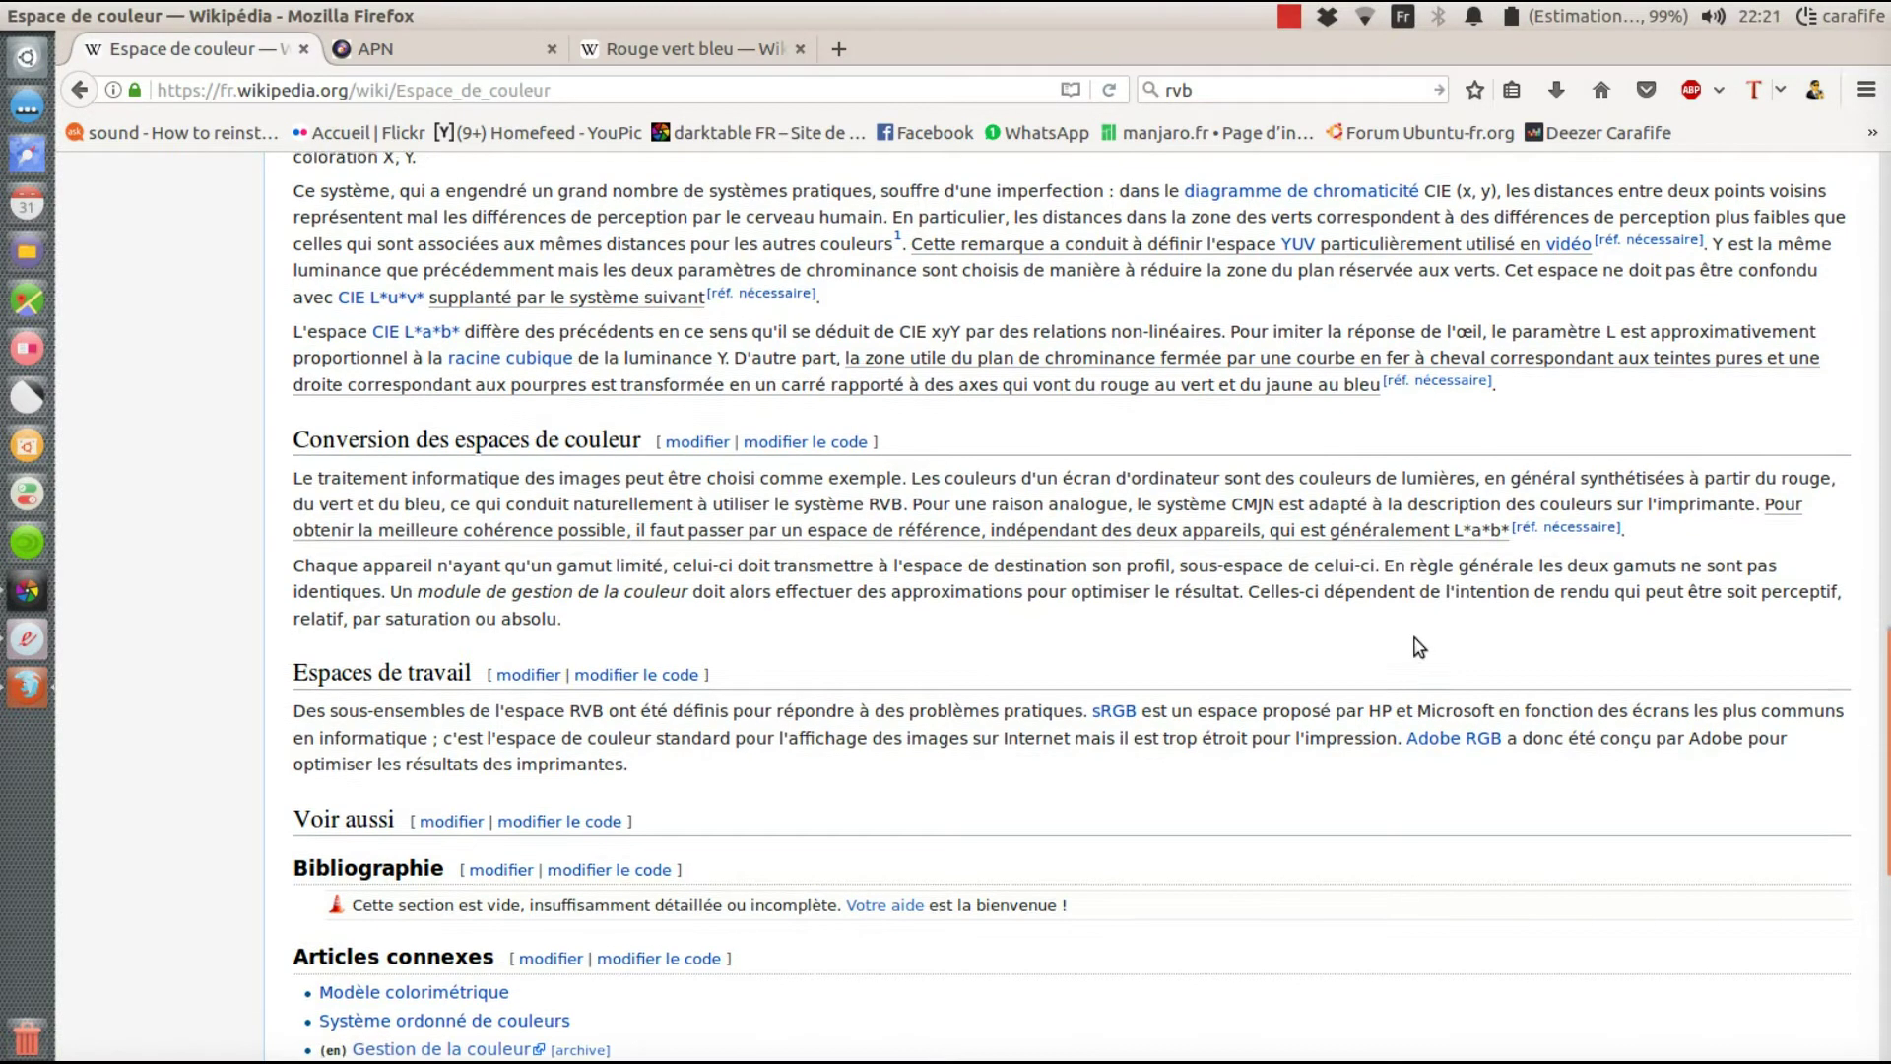
scroll(1418, 648, up, 9)
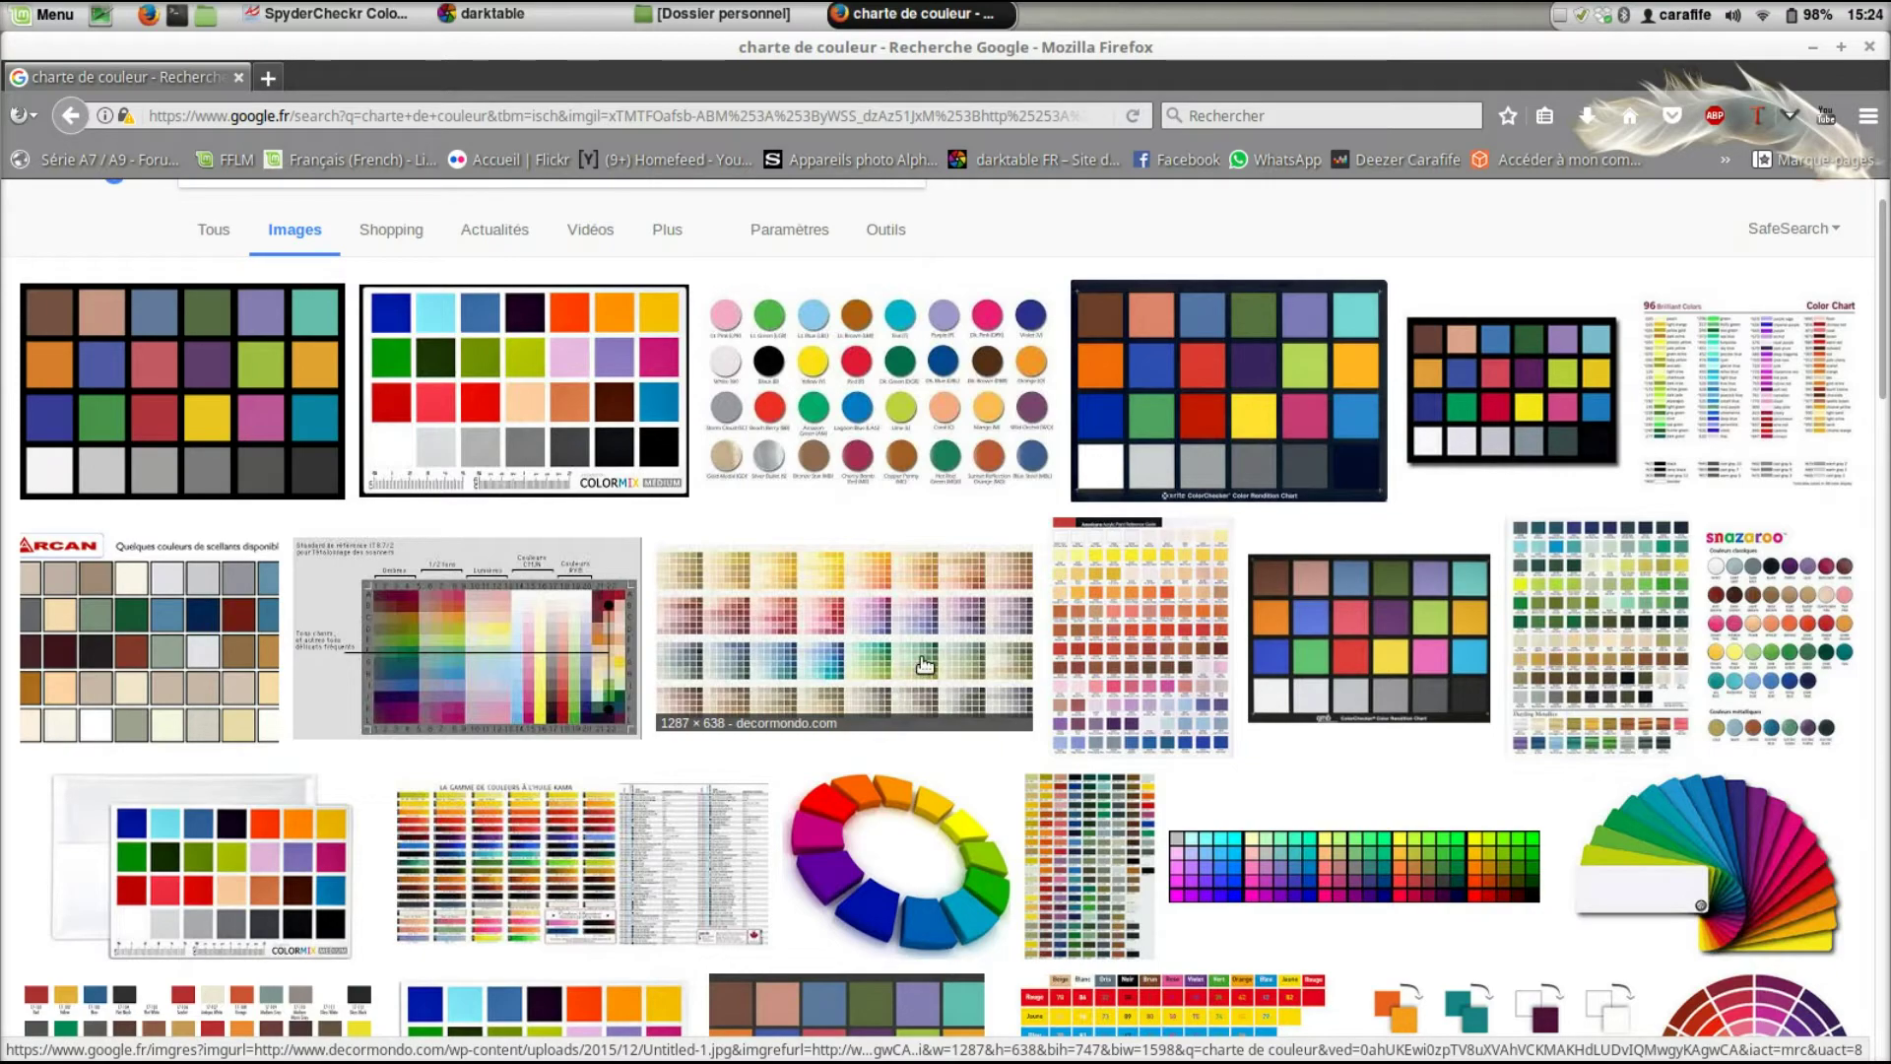
Step: Browse the image results for "charte de couleur" to compare different kinds of colour charts
scroll(926, 662, down, 3)
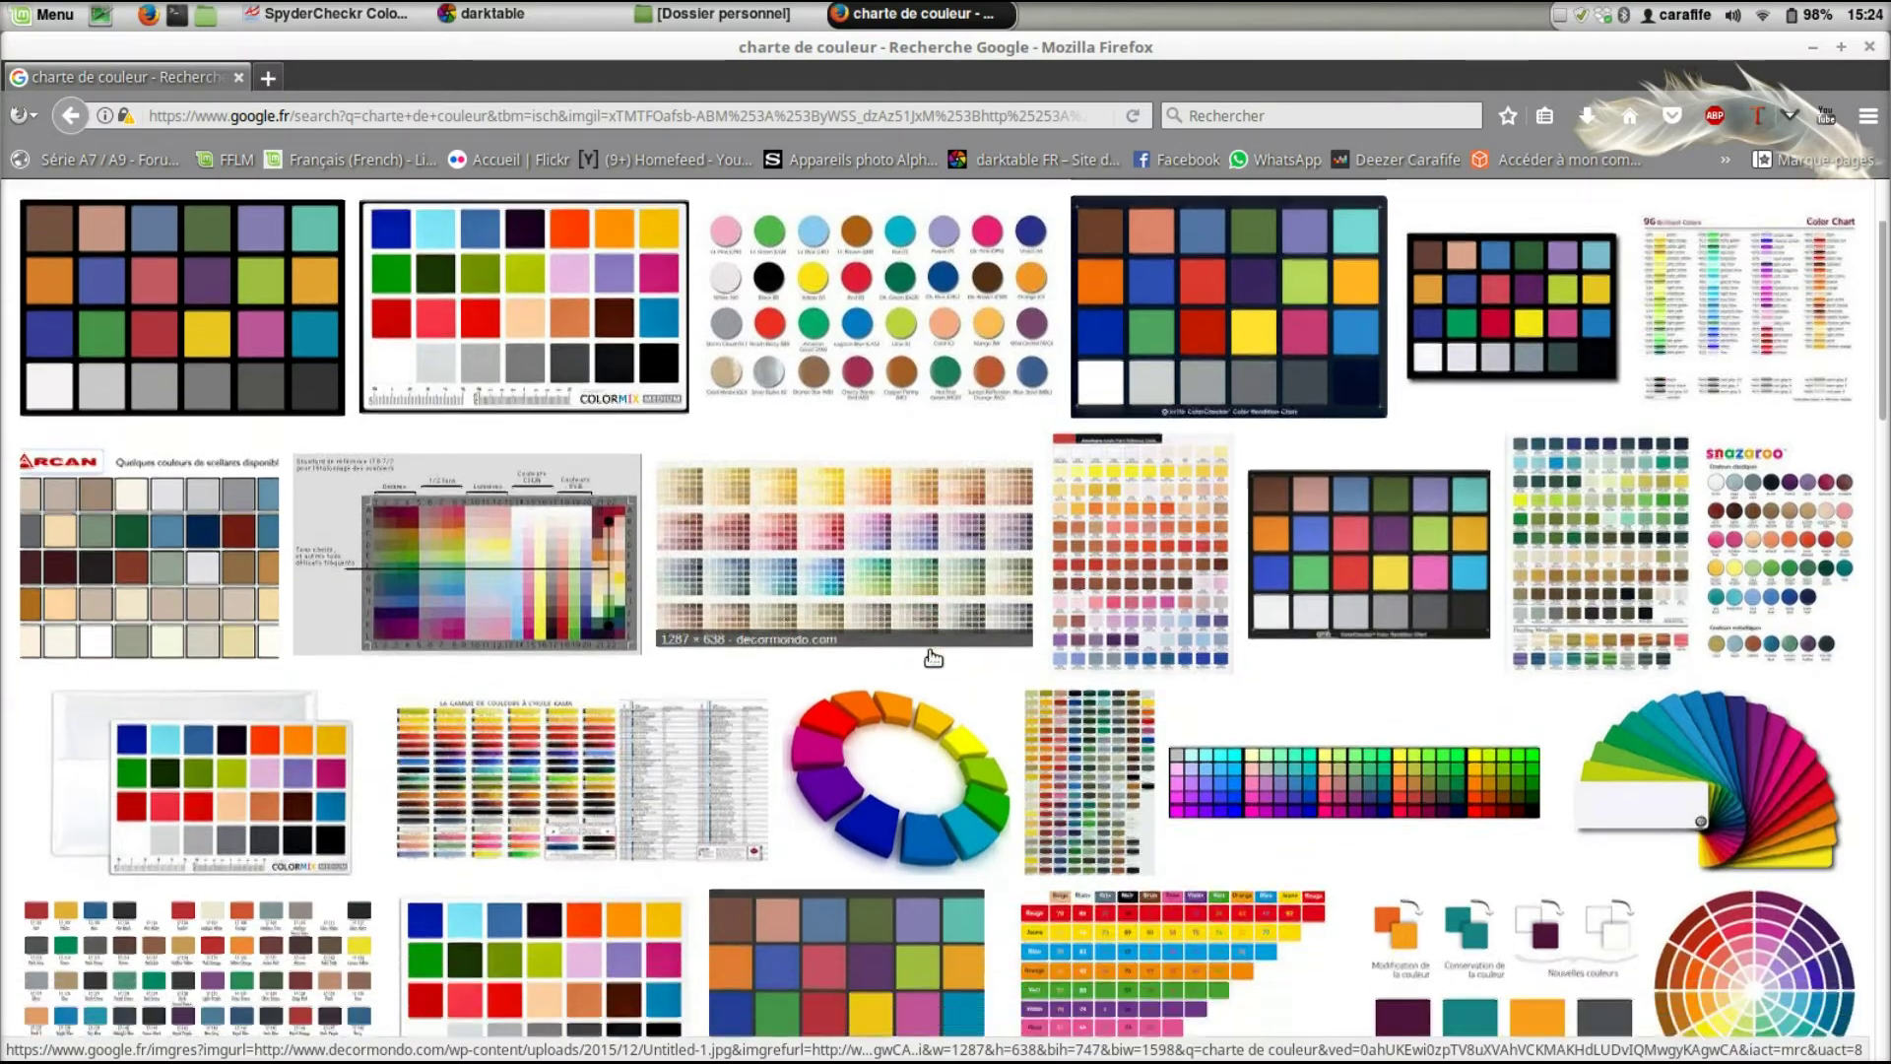
scroll(933, 657, down, 2)
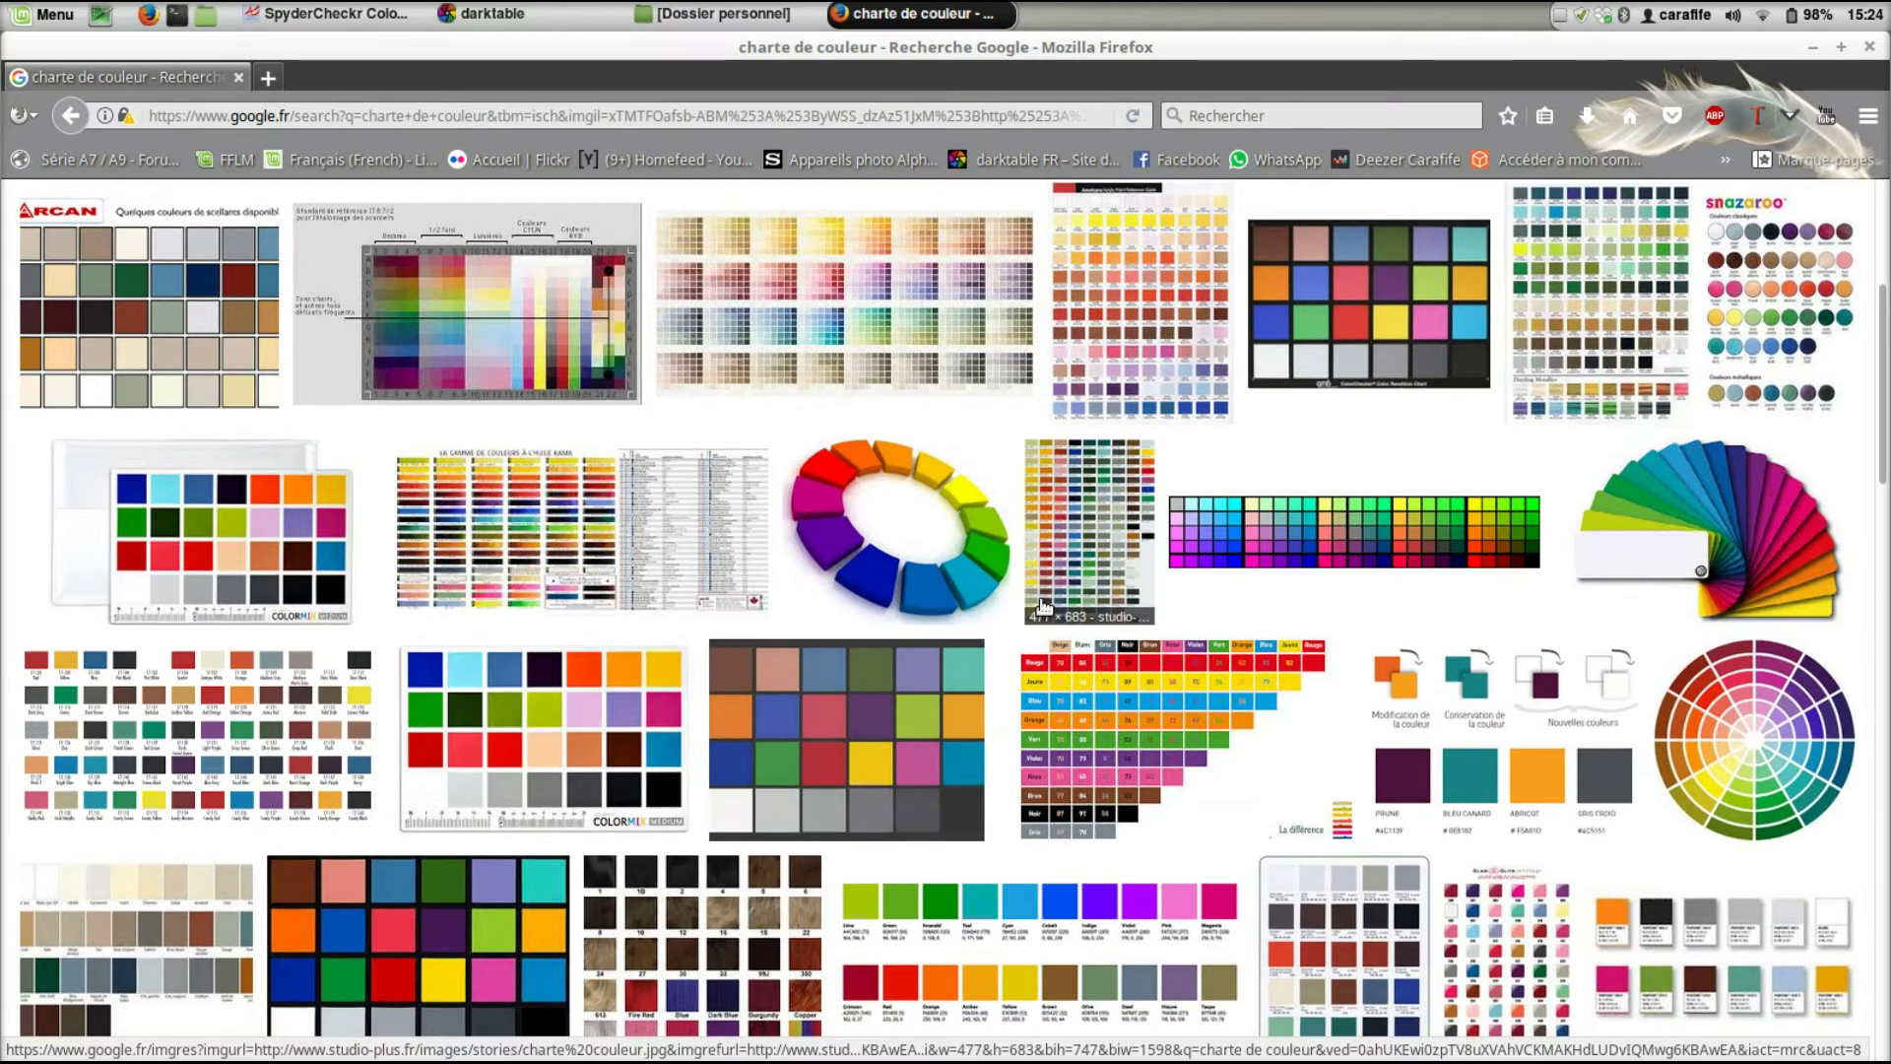
scroll(1044, 605, up, 3)
scroll(1044, 606, up, 3)
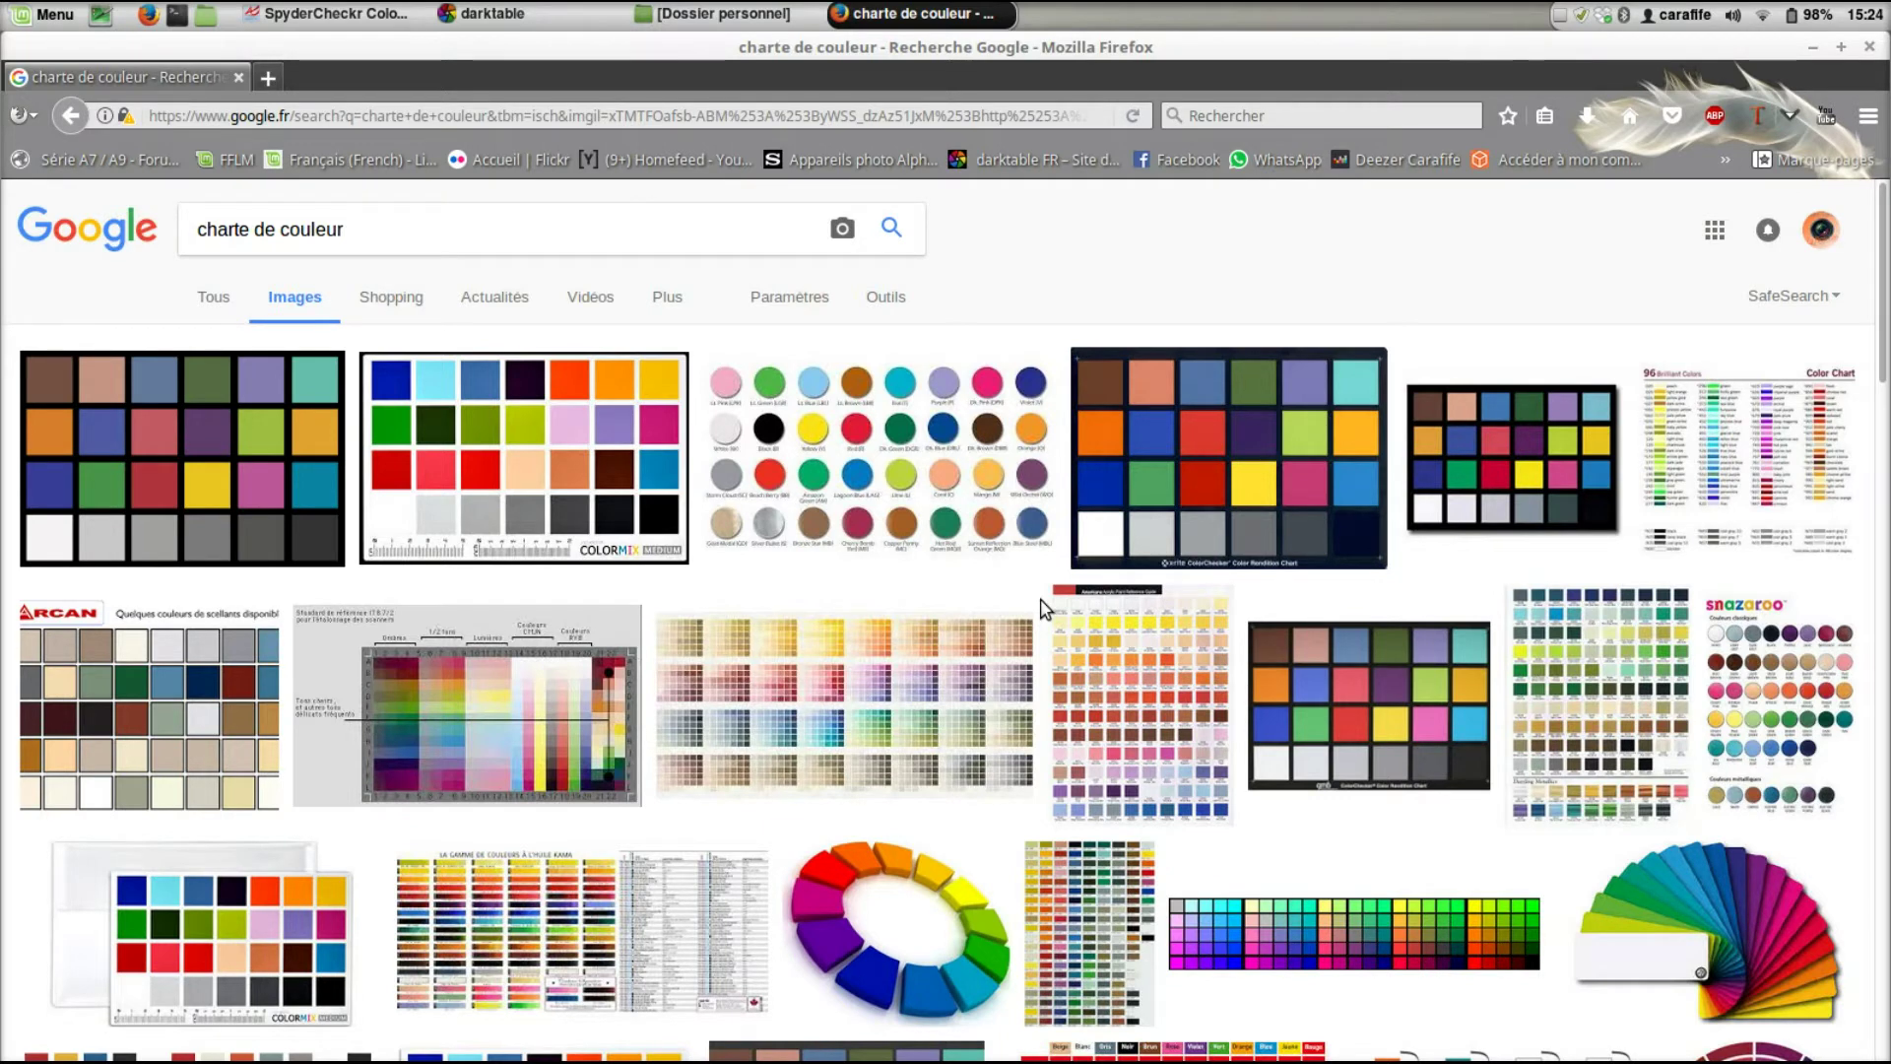
scroll(1042, 606, down, 3)
scroll(1043, 601, down, 5)
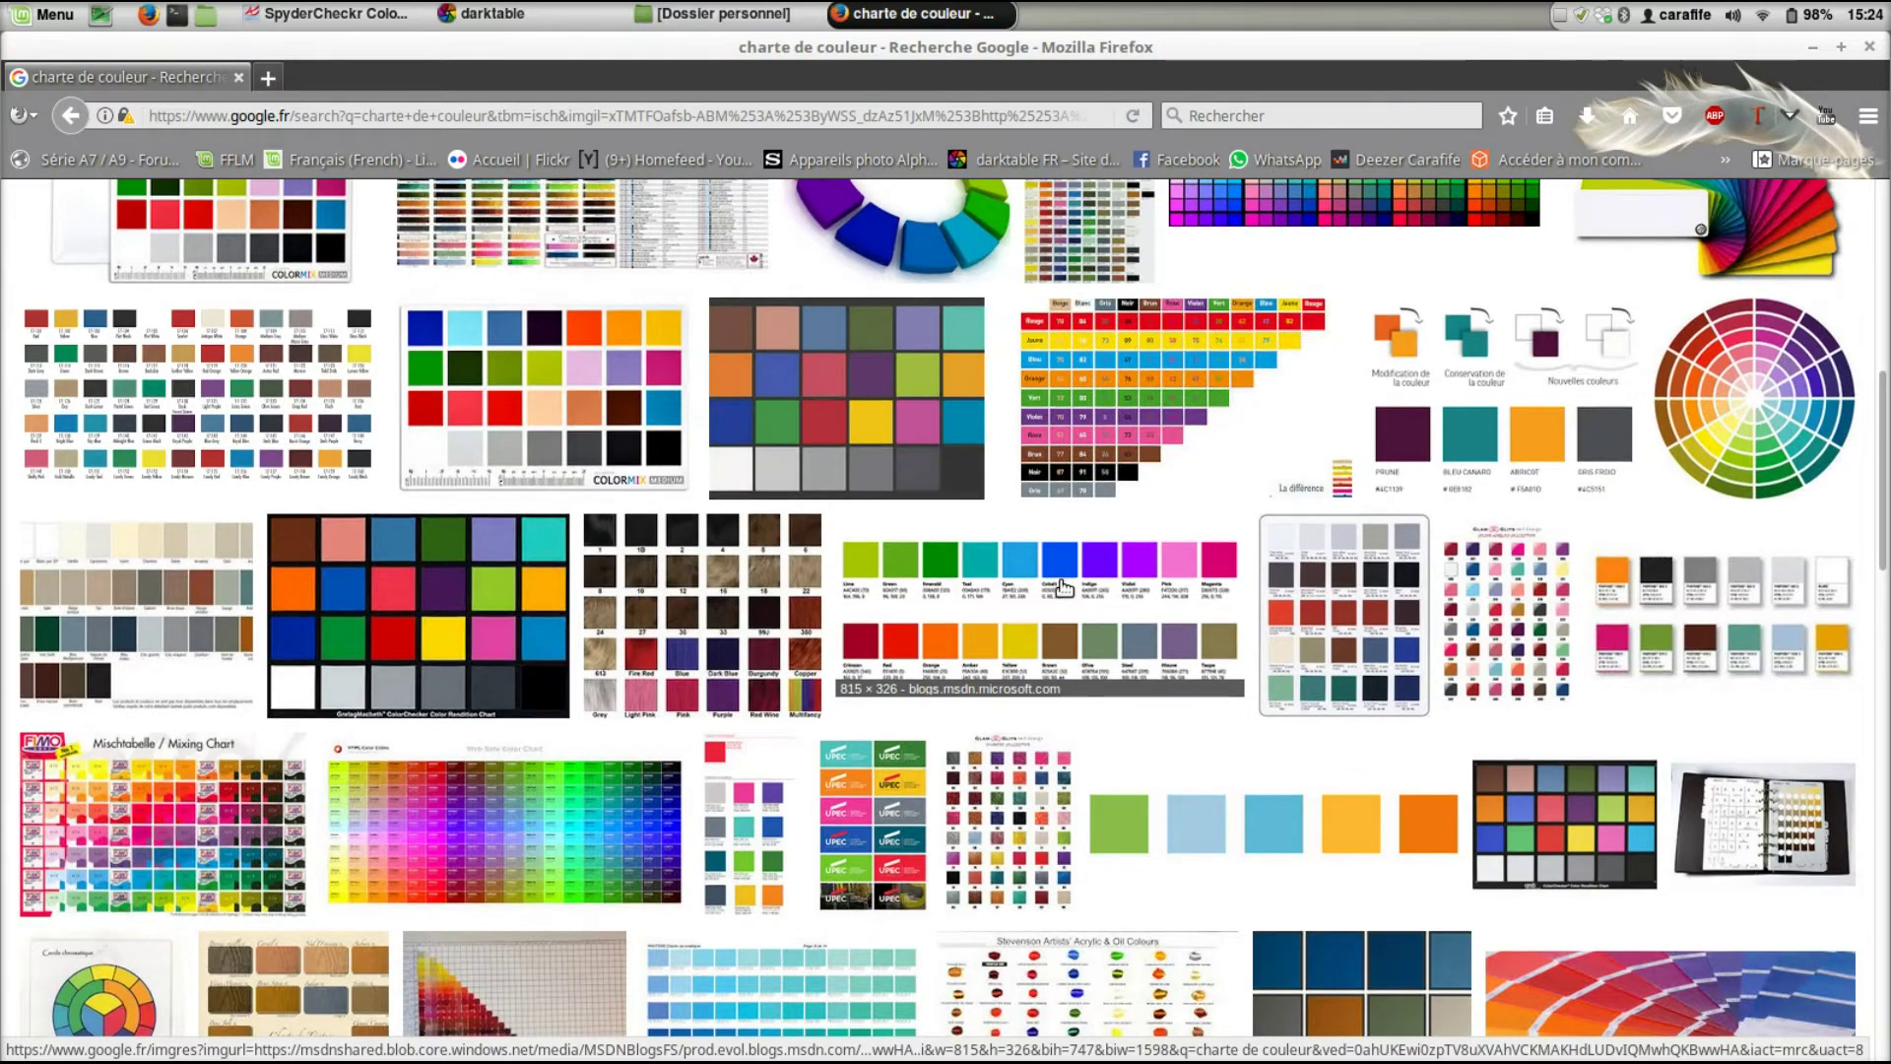
scroll(1062, 587, down, 9)
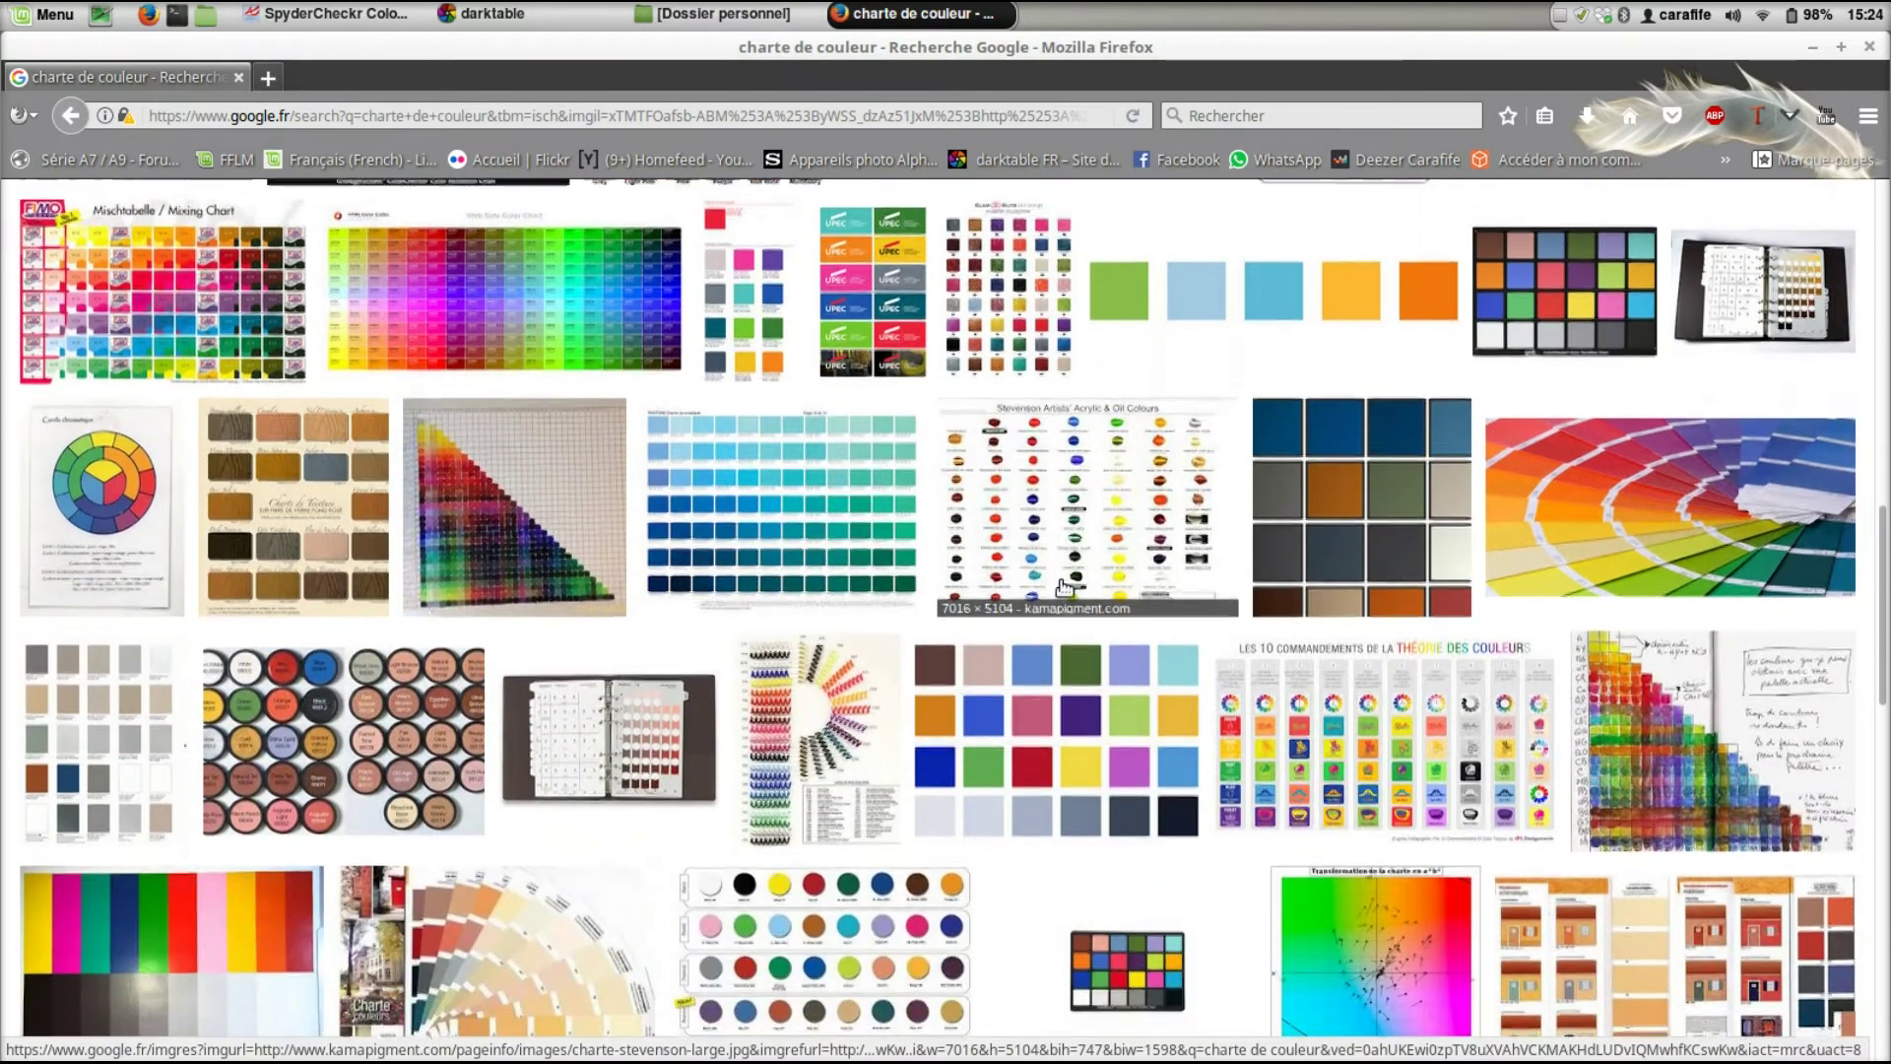
scroll(1061, 587, down, 5)
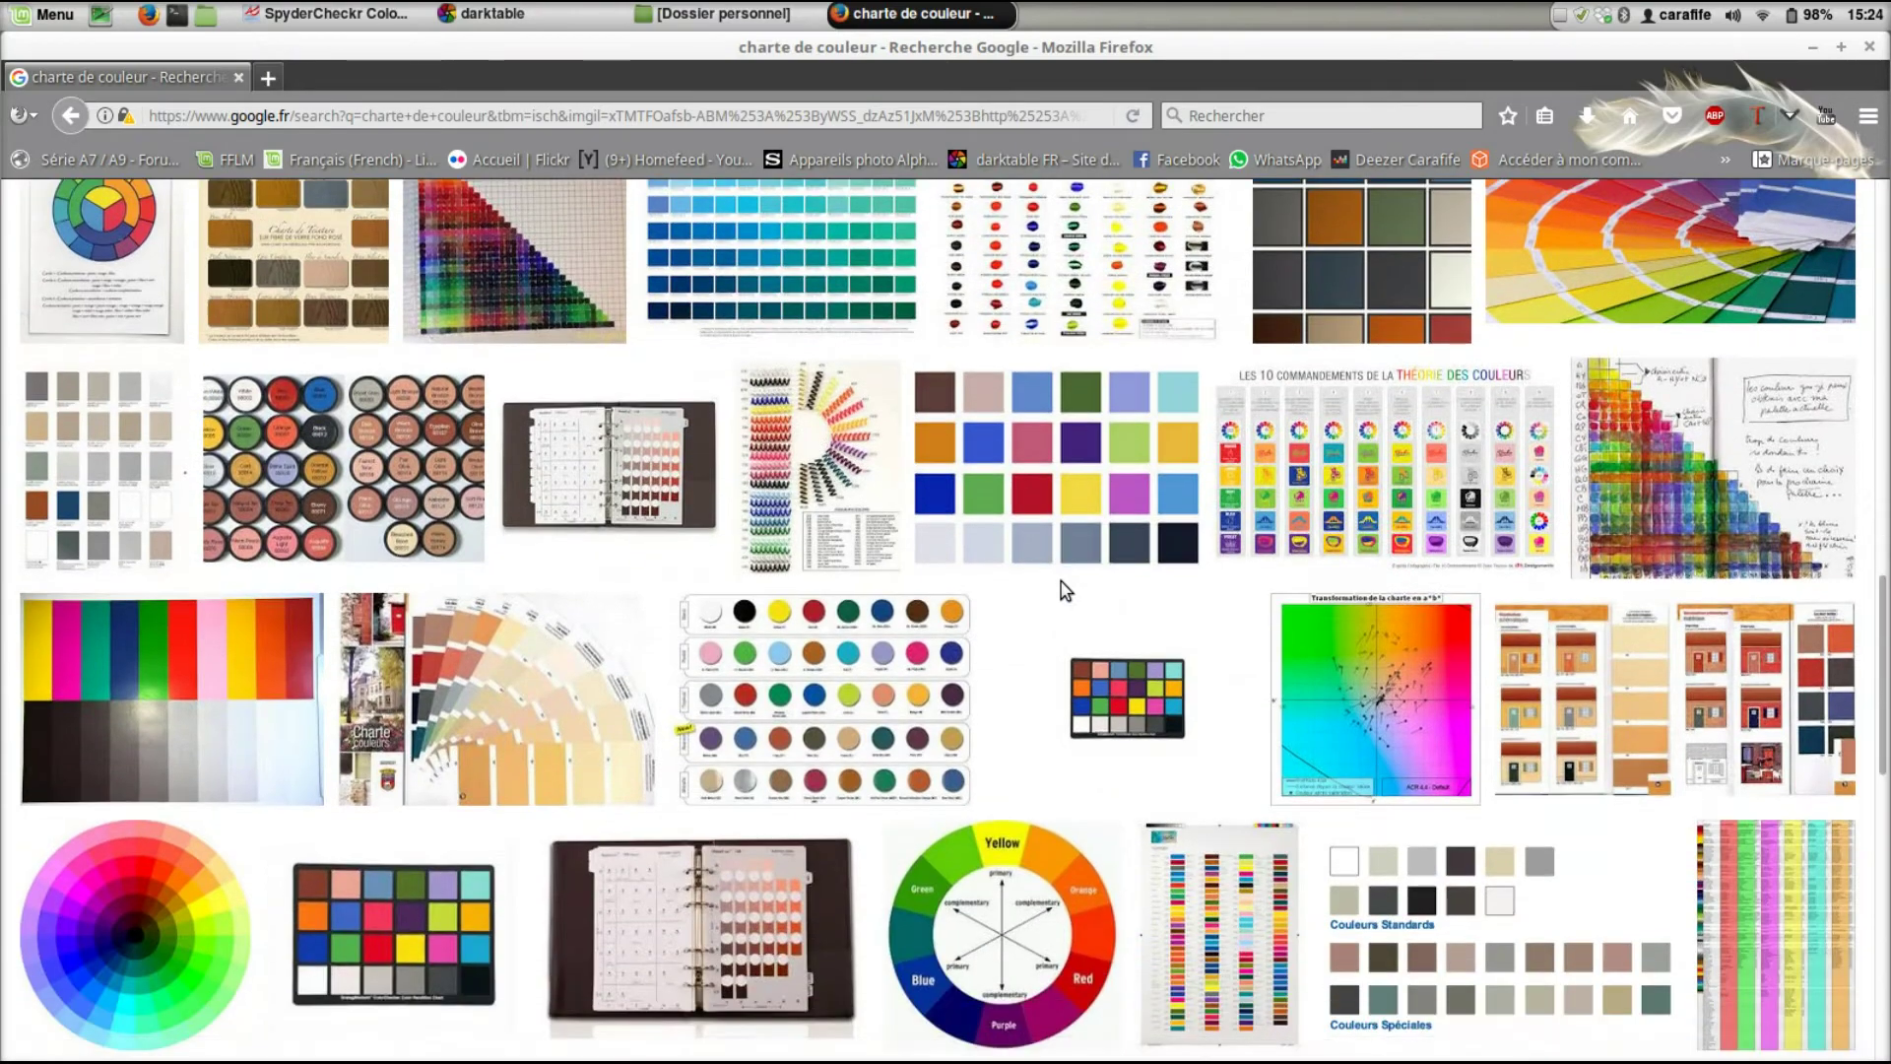
scroll(1062, 589, down, 3)
scroll(1064, 588, up, 6)
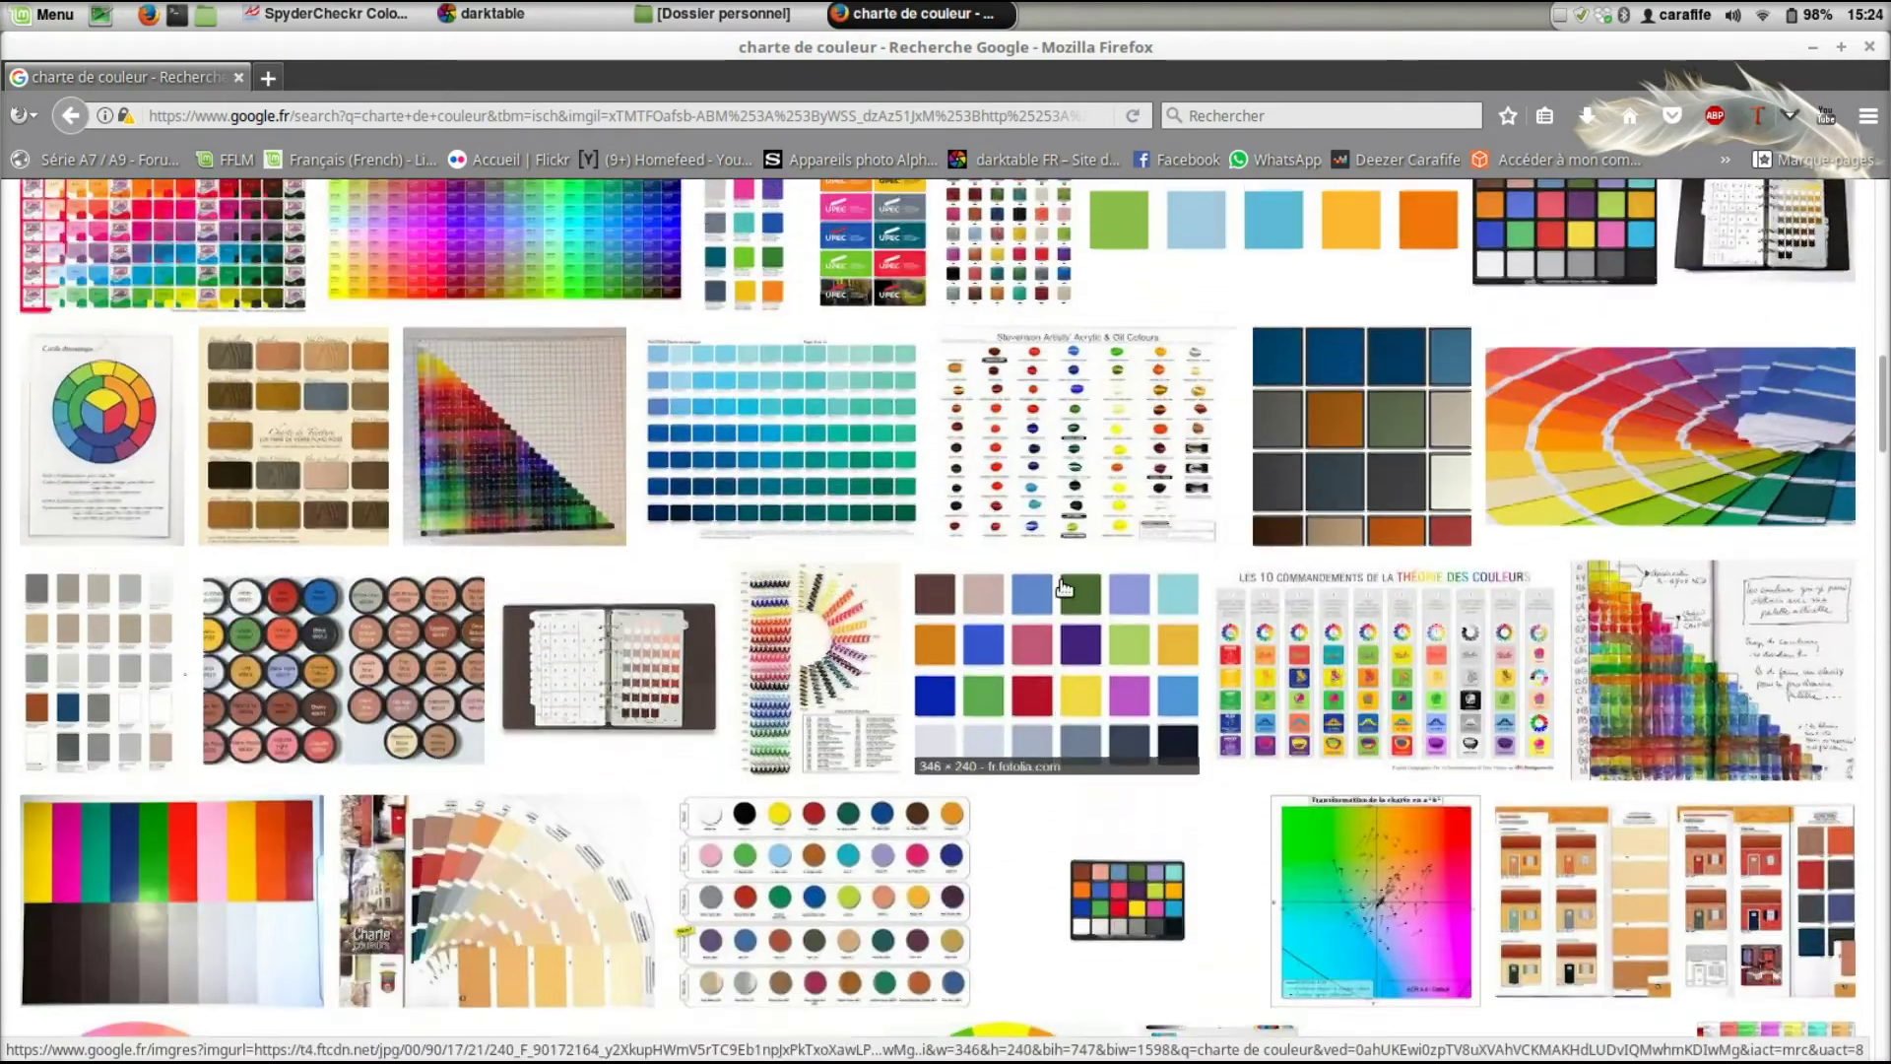
scroll(1063, 587, up, 11)
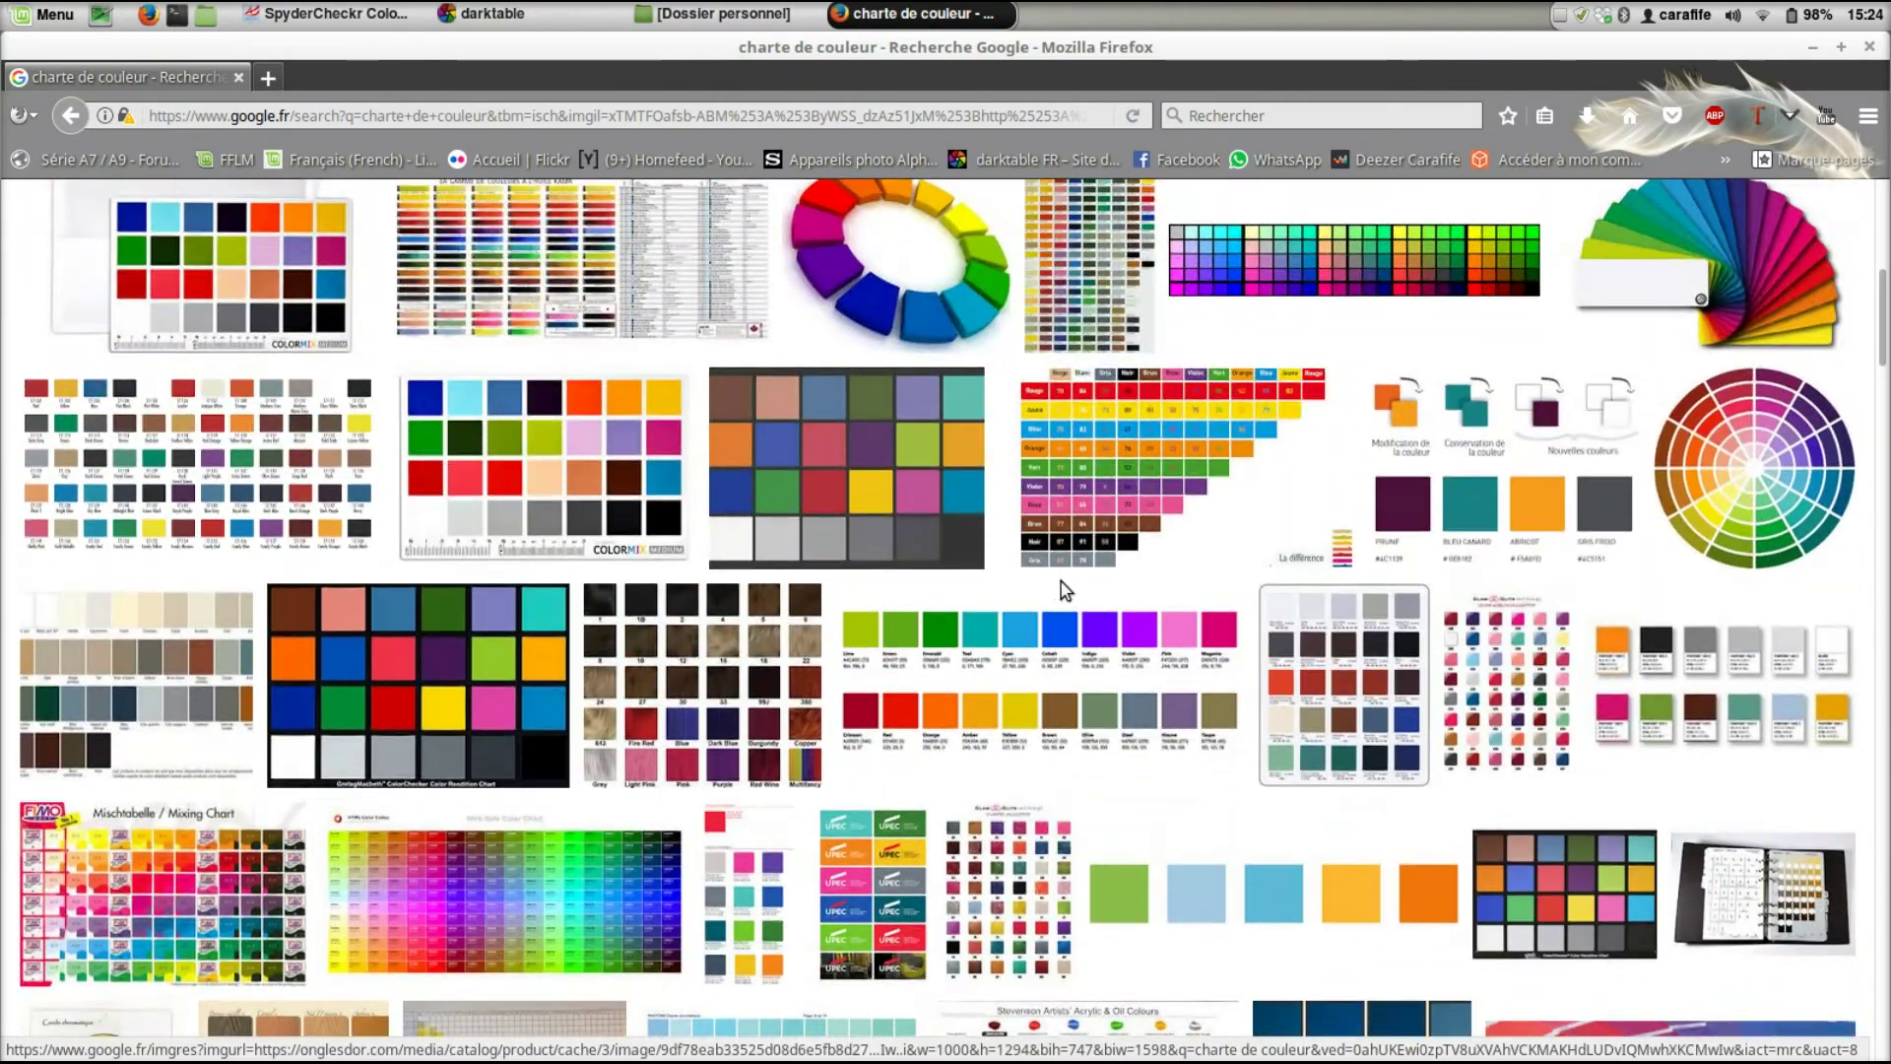
scroll(1061, 588, up, 4)
scroll(1064, 588, up, 4)
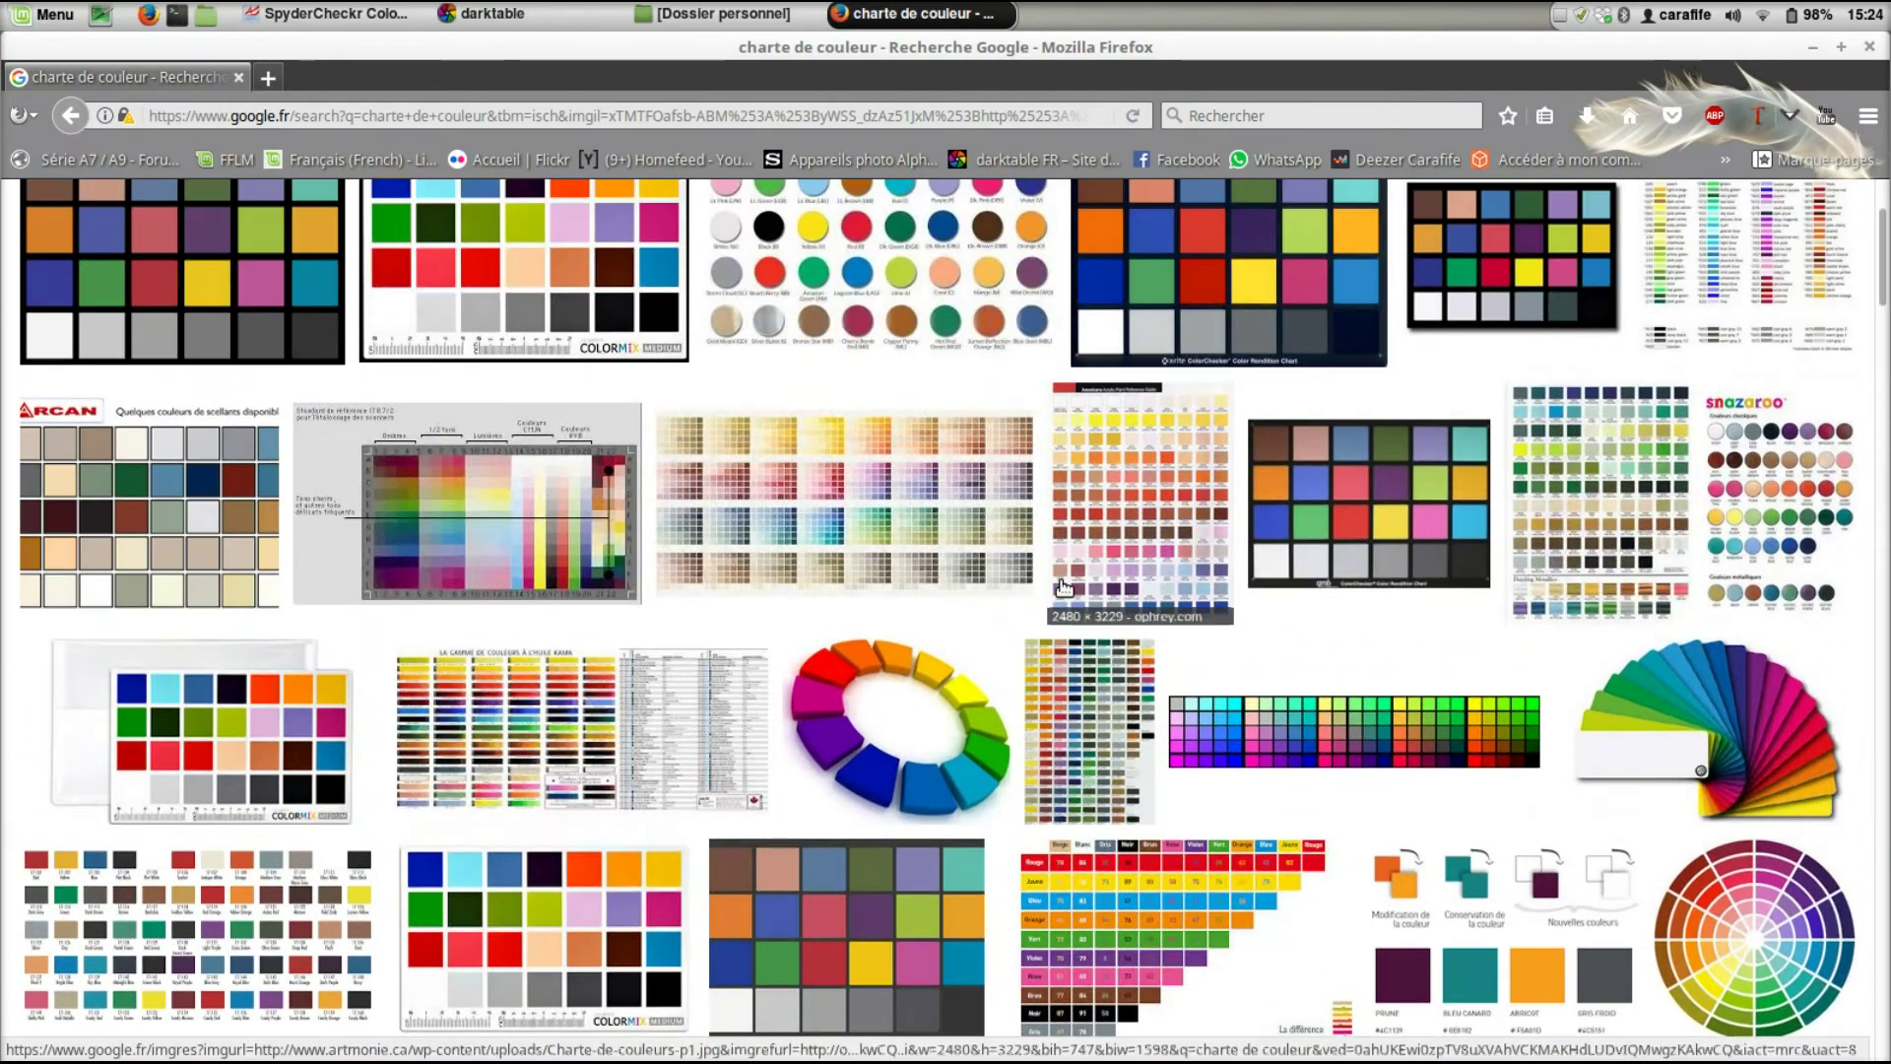
scroll(1063, 588, up, 3)
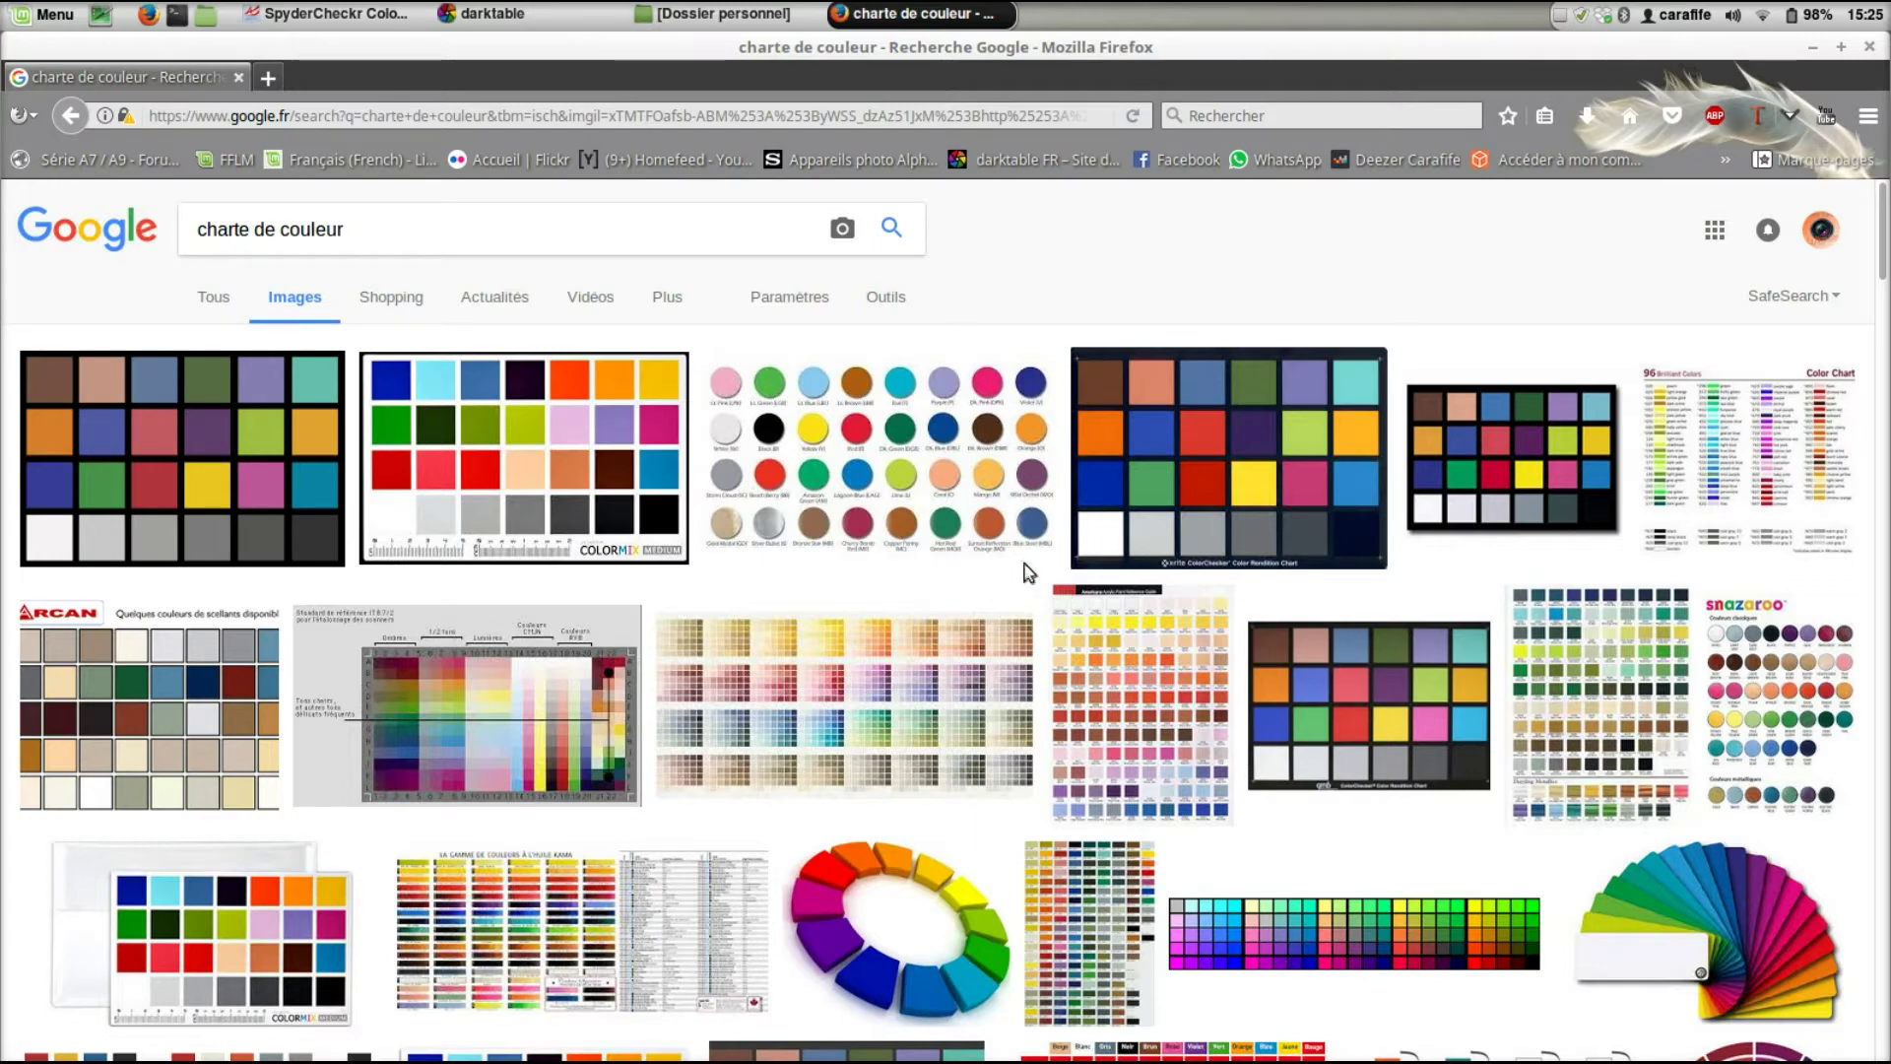
Step: Minimise the browser and compare the SpyderCheckr chart image with the patches and value table in SpyderCheckr Color Data.pdf
click(1812, 47)
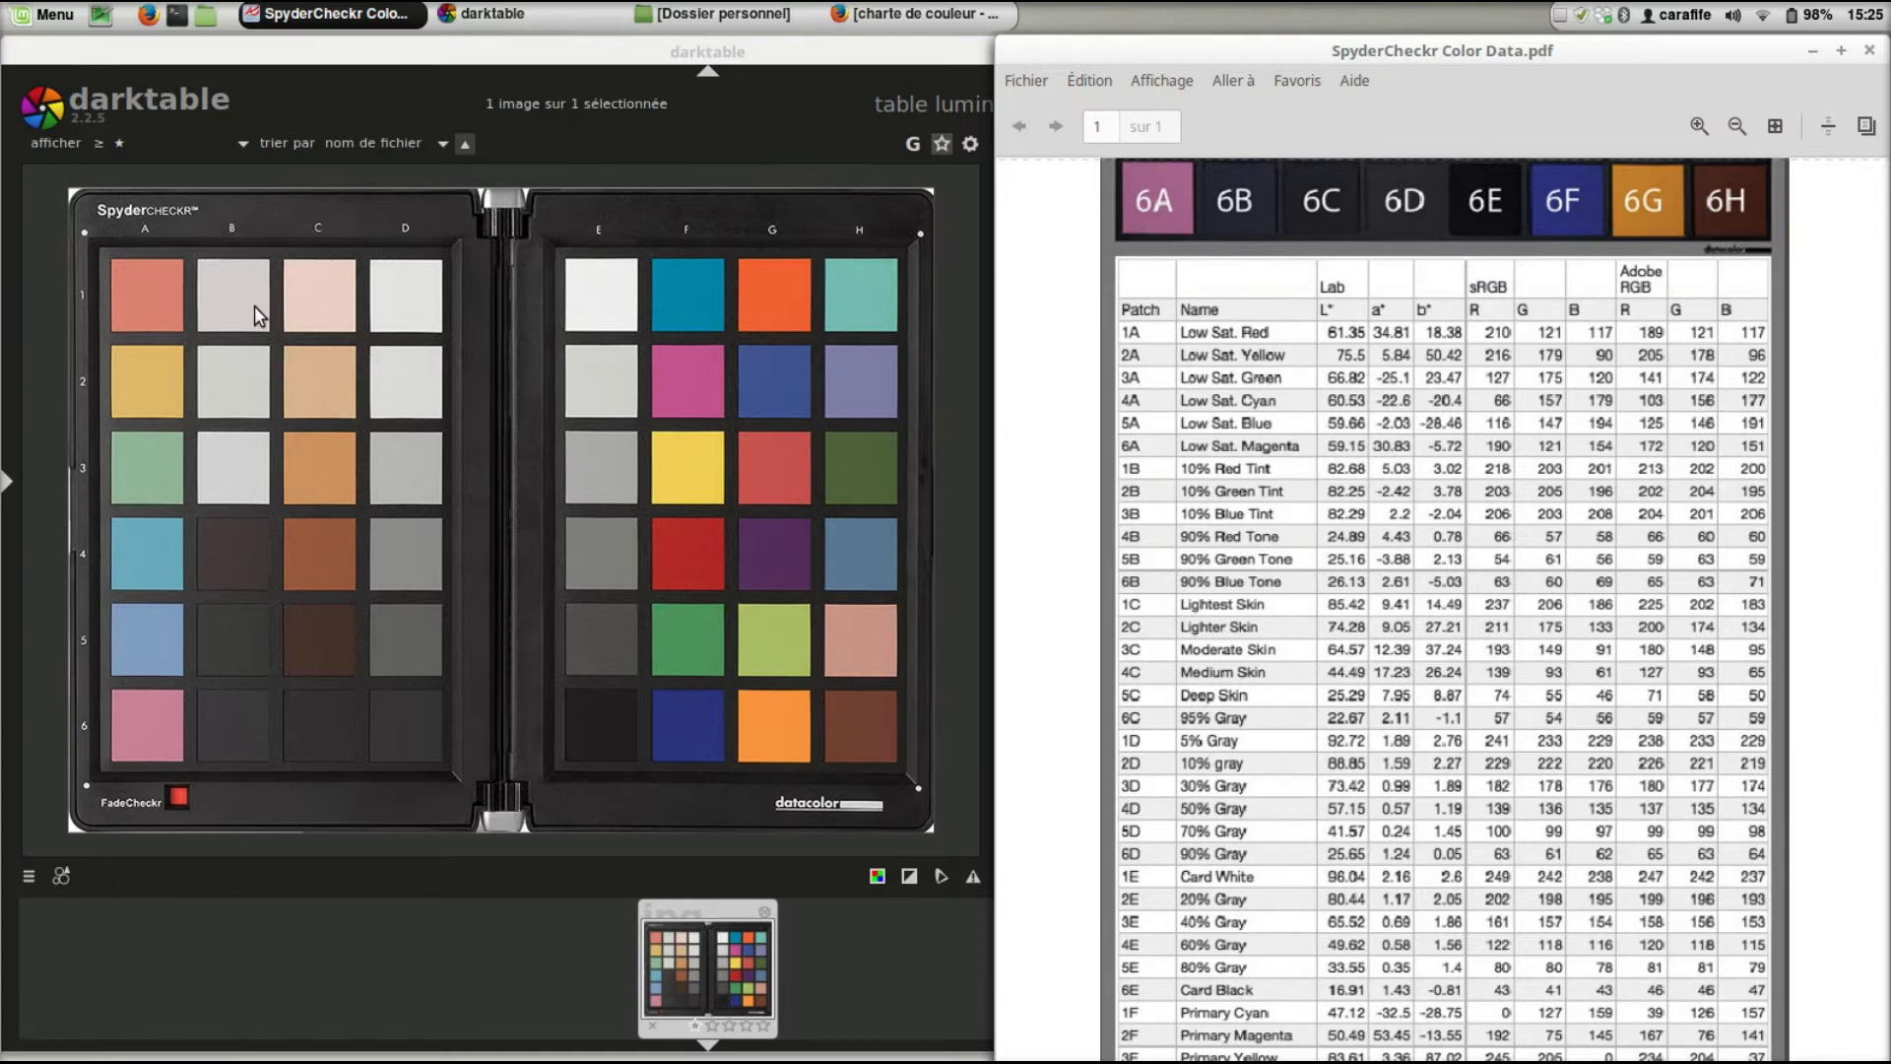
key(Page_Up)
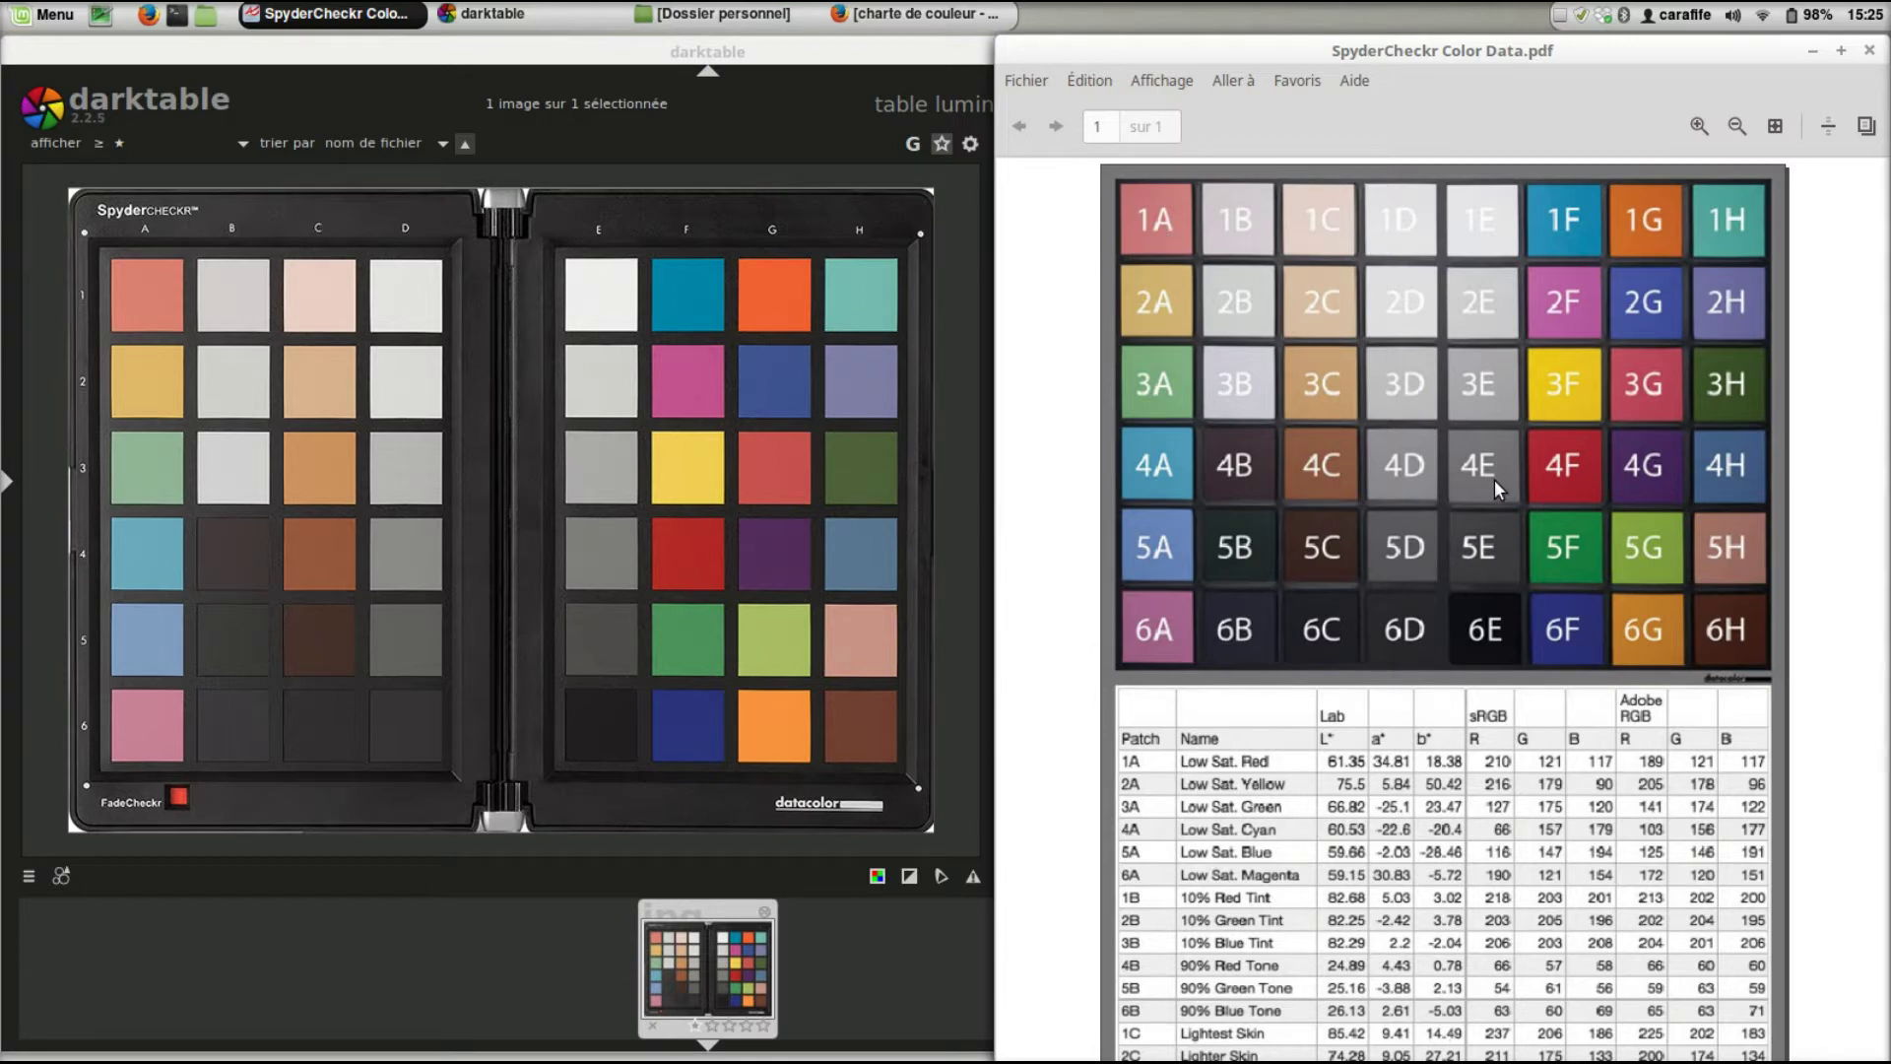
scroll(1493, 480, down, 3)
scroll(1493, 481, down, 6)
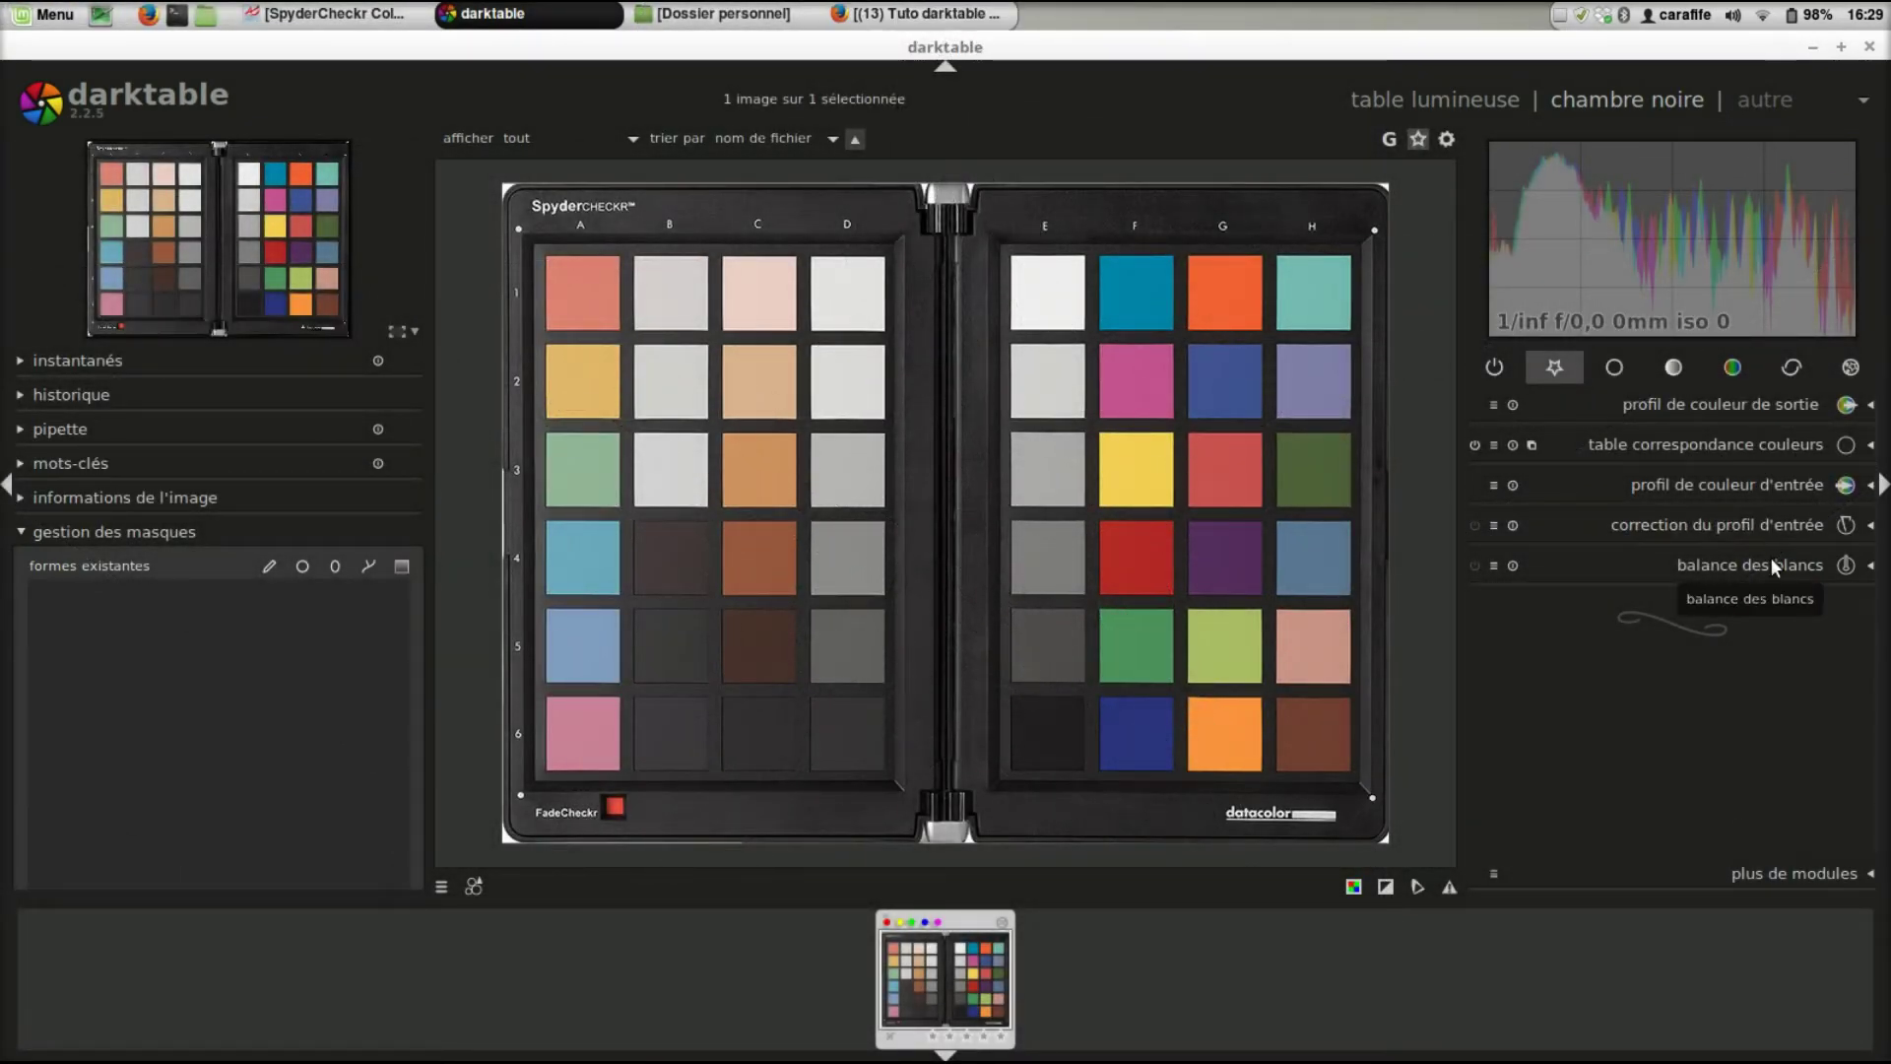
Step: Inspect the available profiles in profil de couleur de sortie and the profile setting in profil de couleur d'entrée
click(1781, 406)
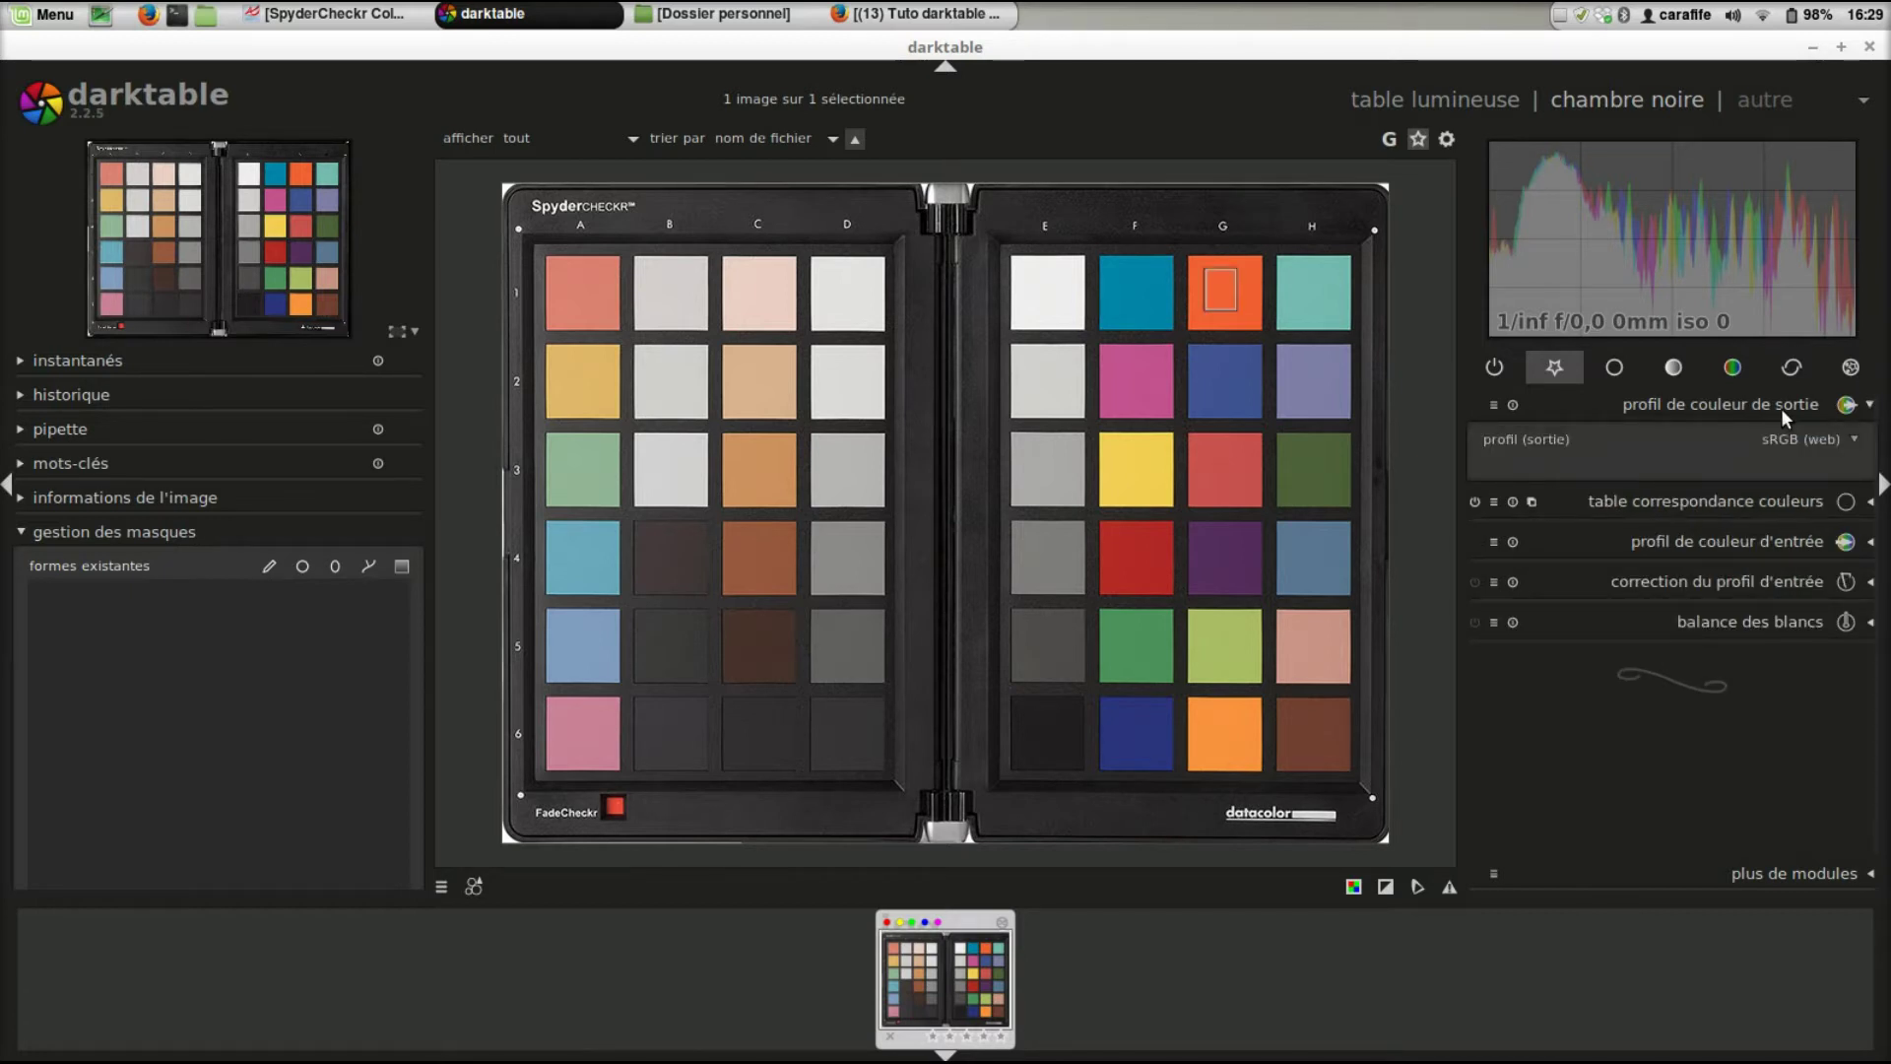
click(1814, 438)
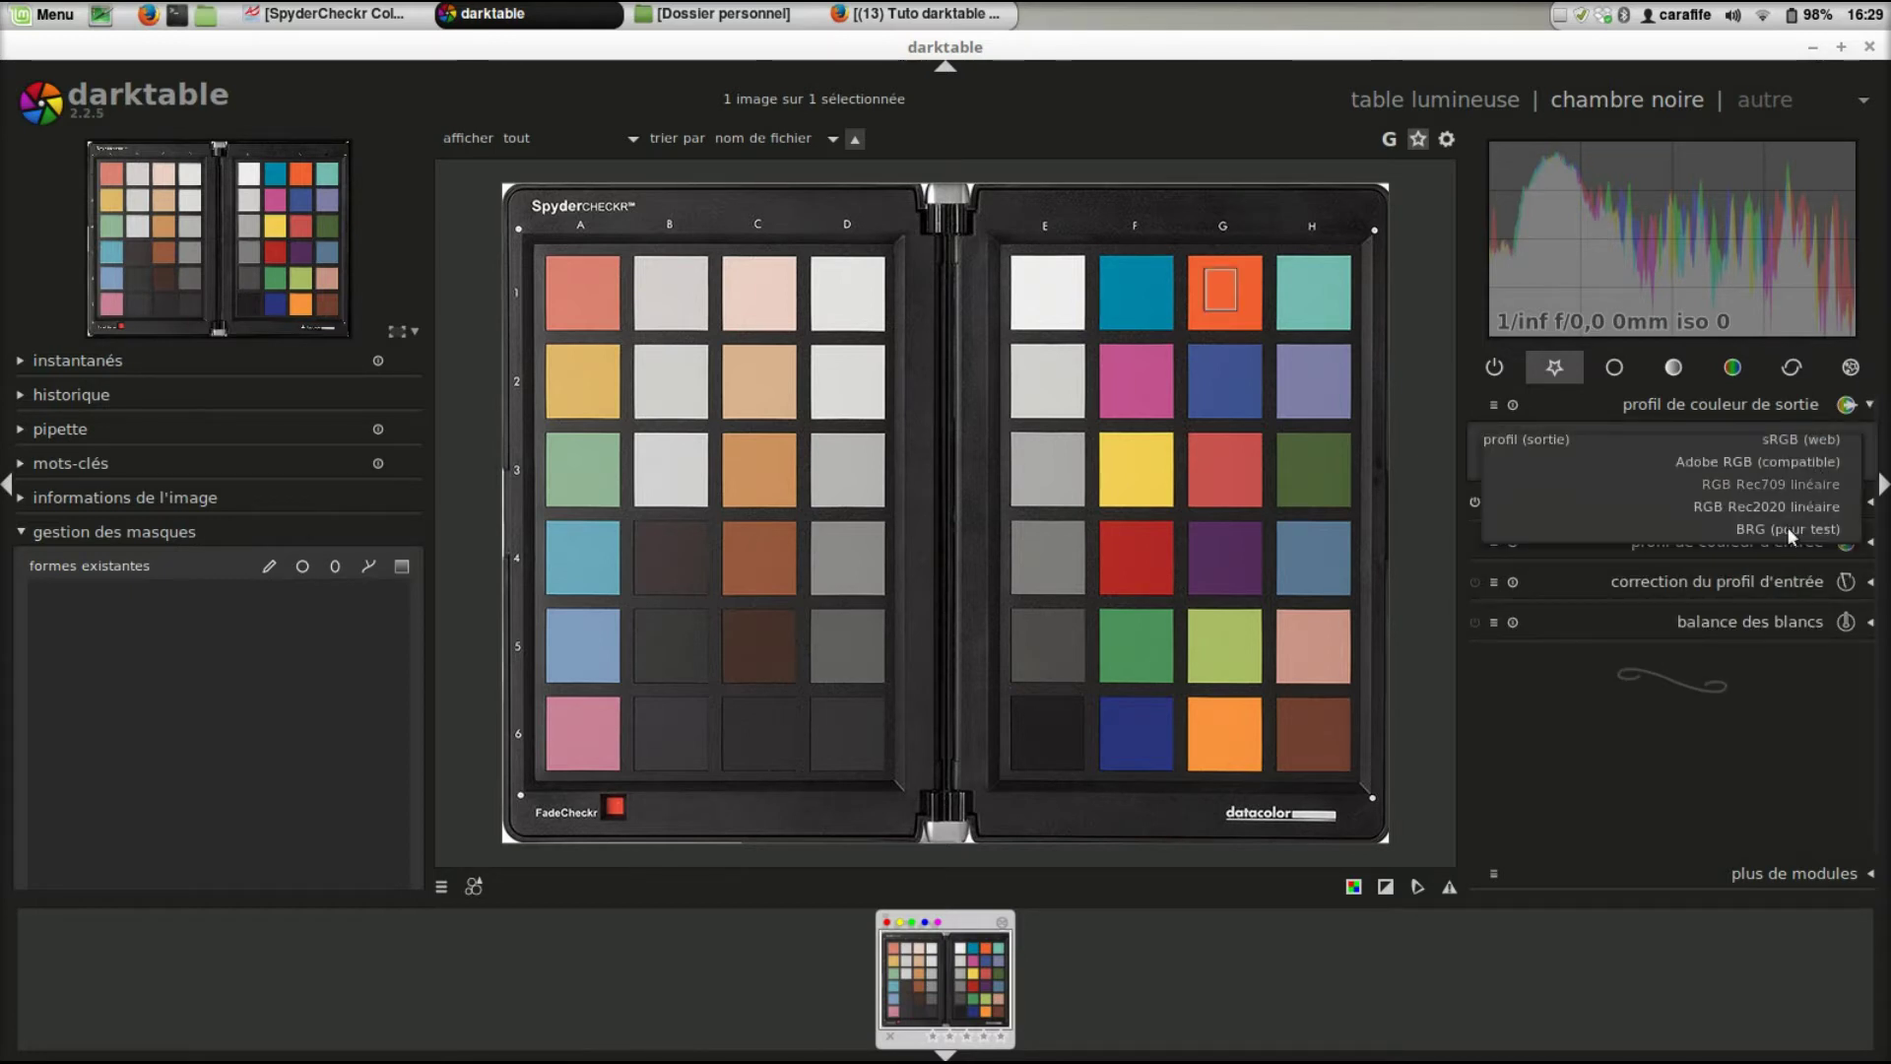
click(1735, 404)
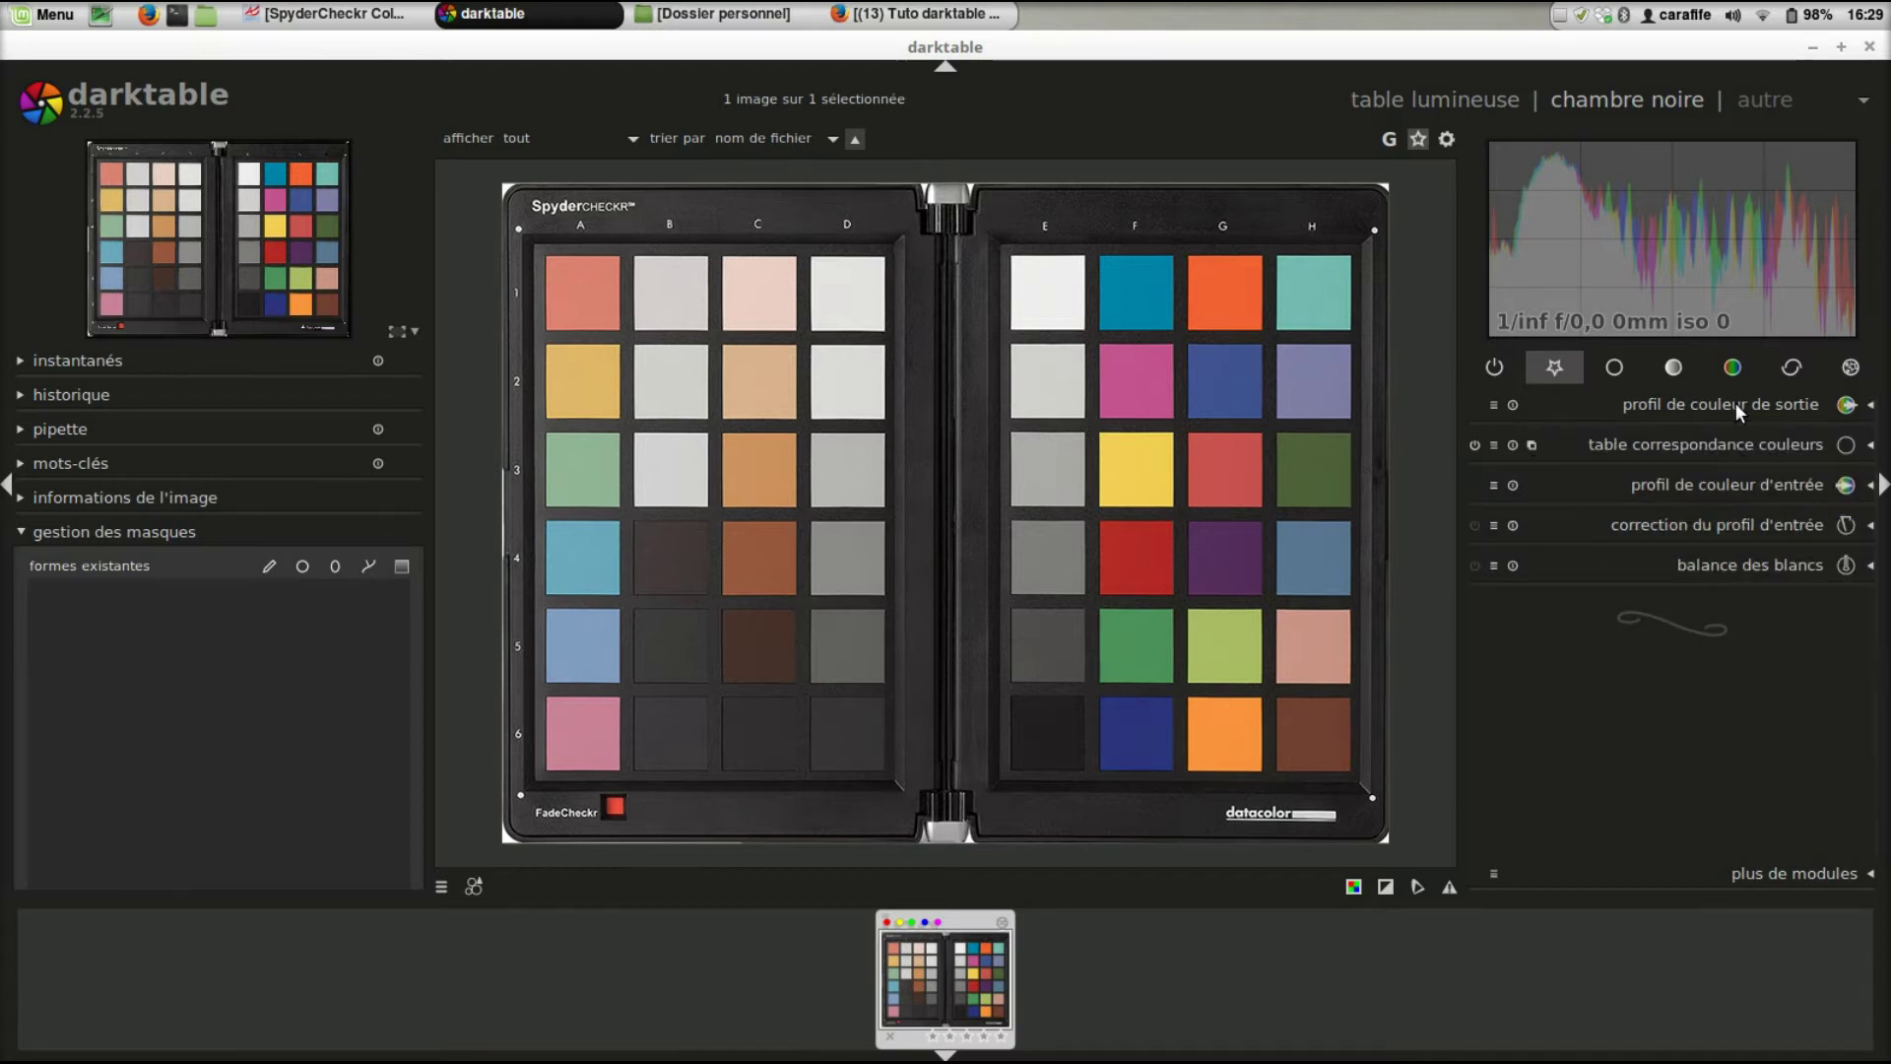
click(1774, 478)
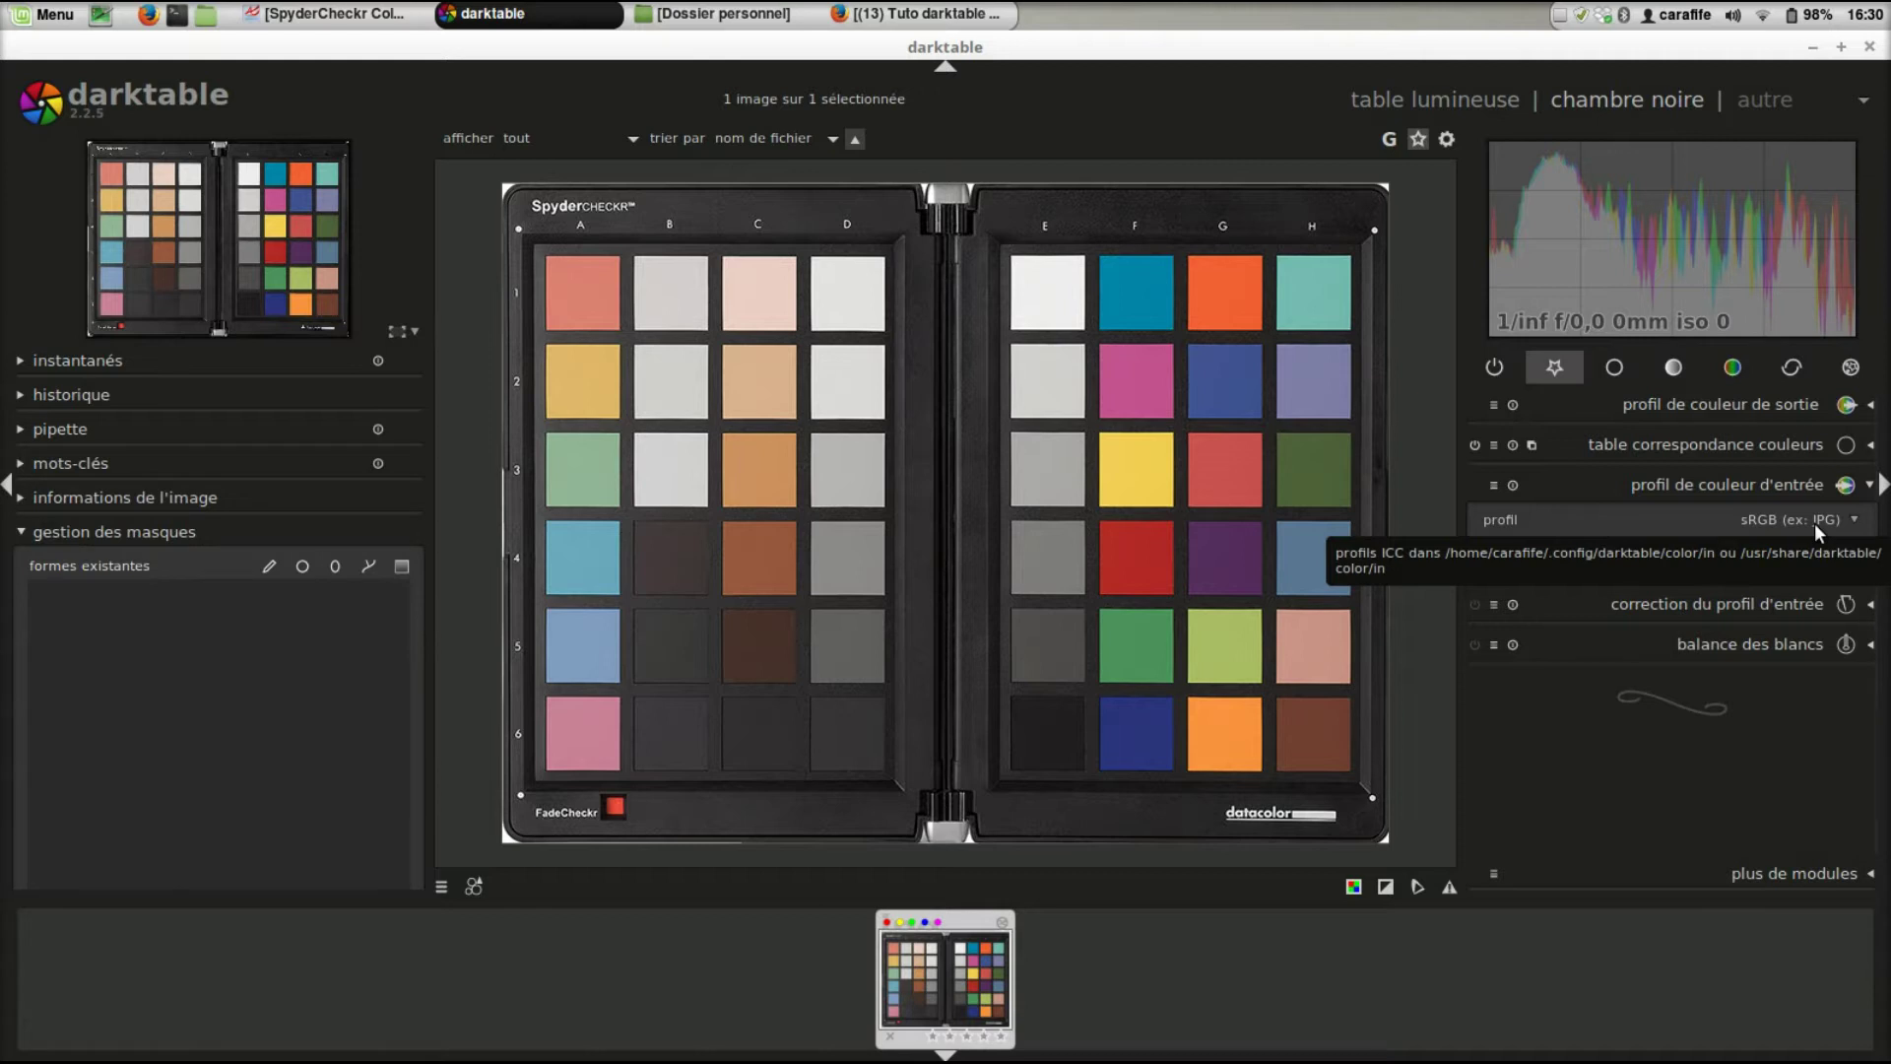
click(1777, 483)
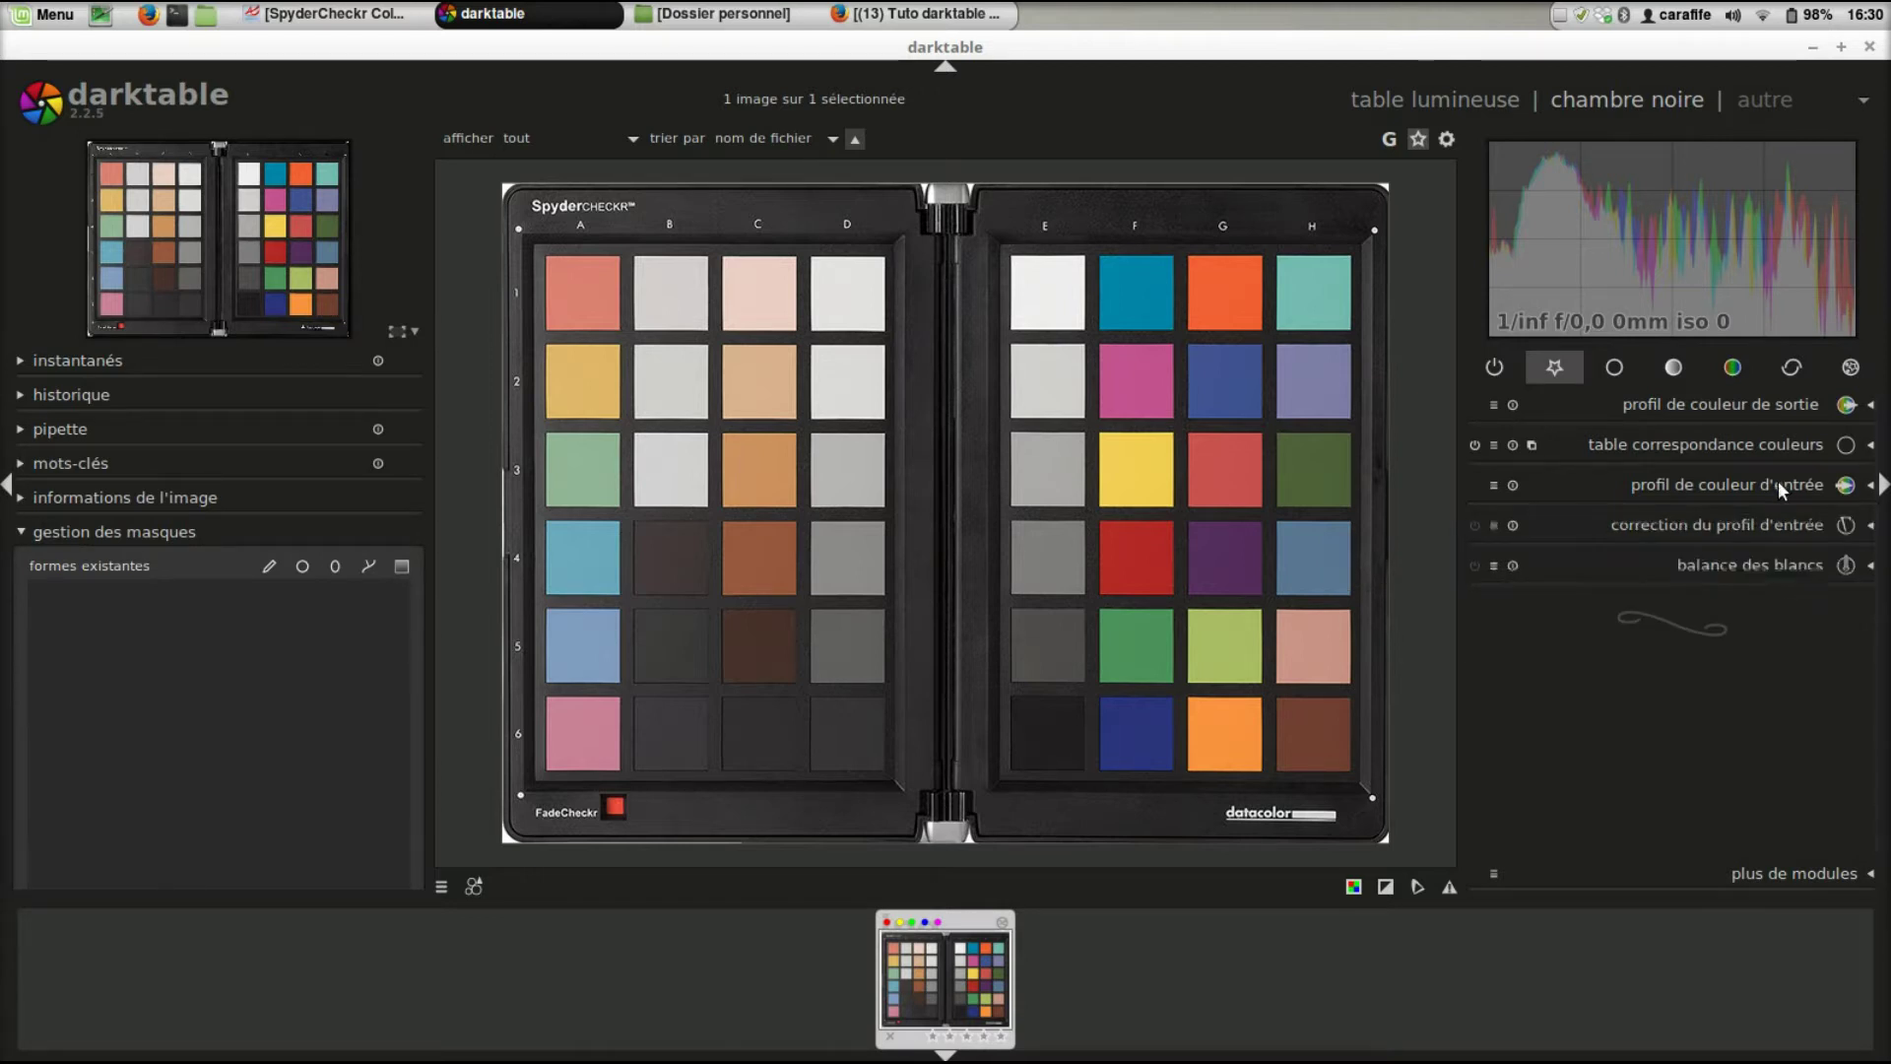
Step: Examine the settings of the correction du profil d'entrée and balance des blancs modules
click(1774, 523)
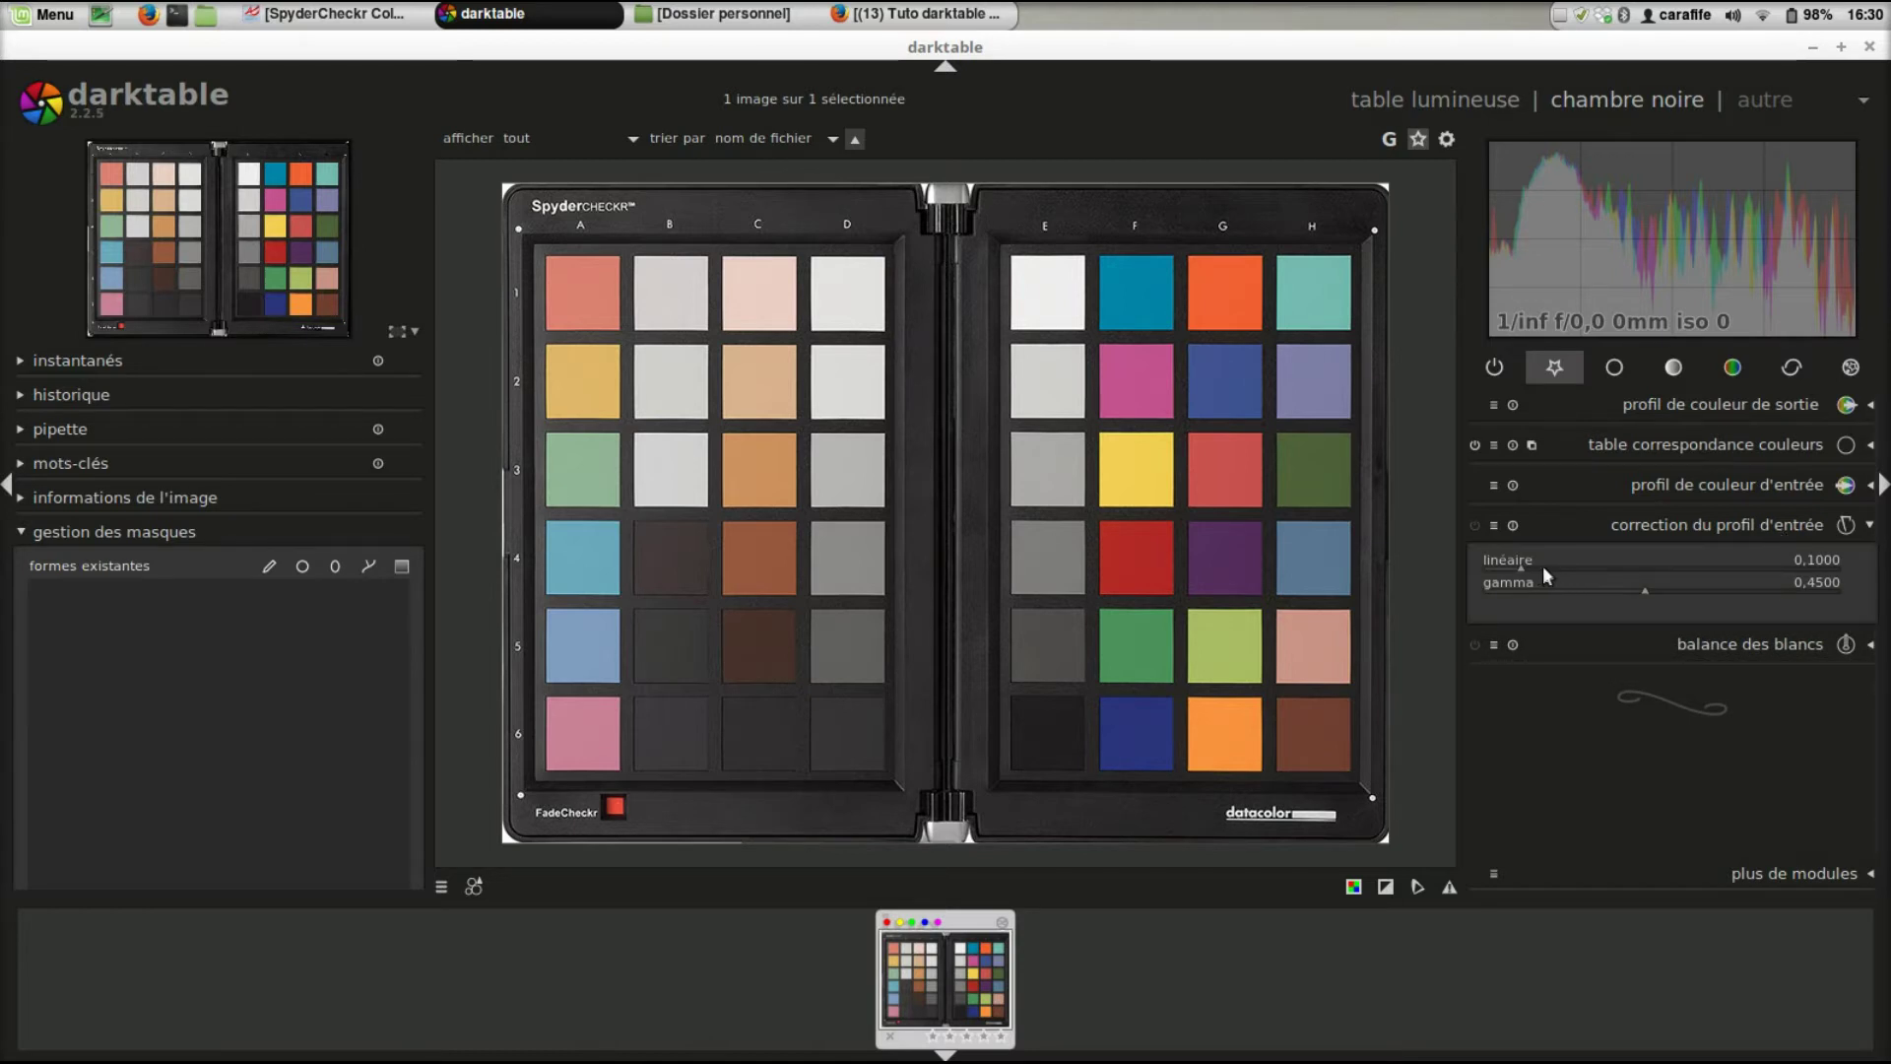
click(1767, 526)
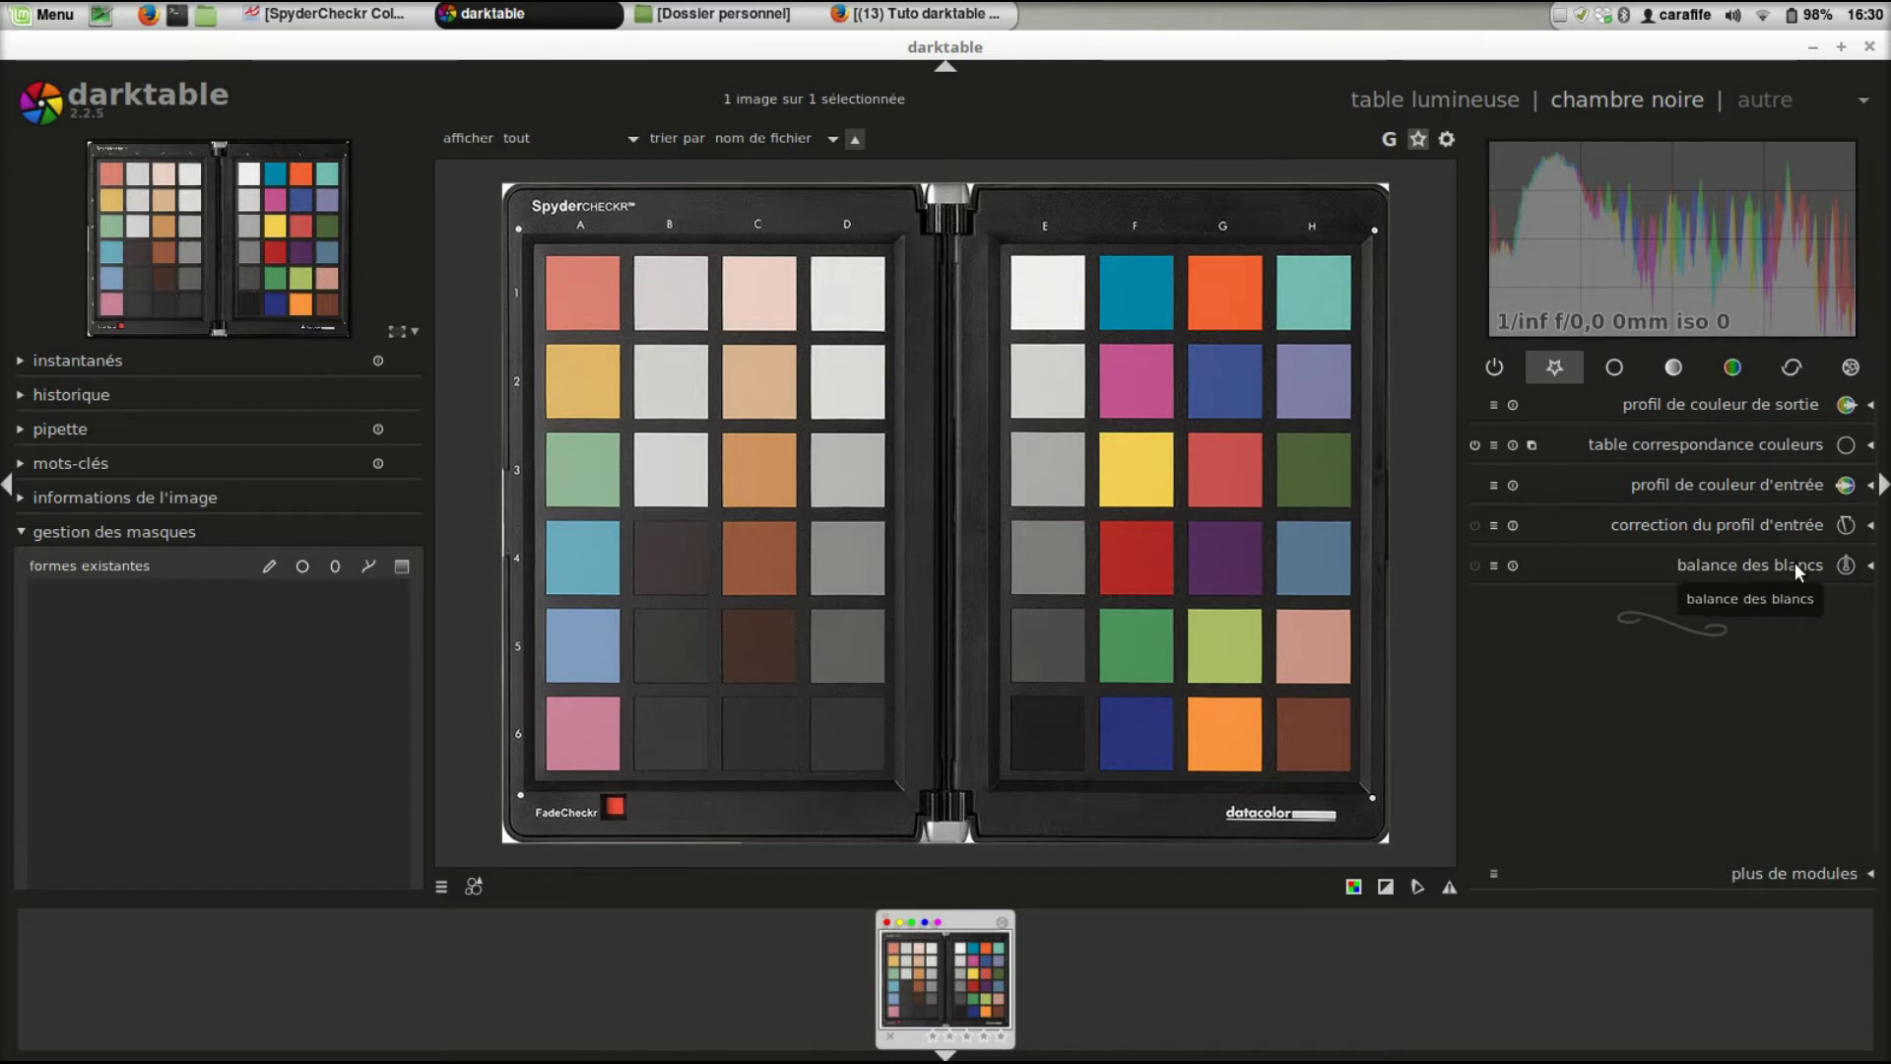
click(1794, 563)
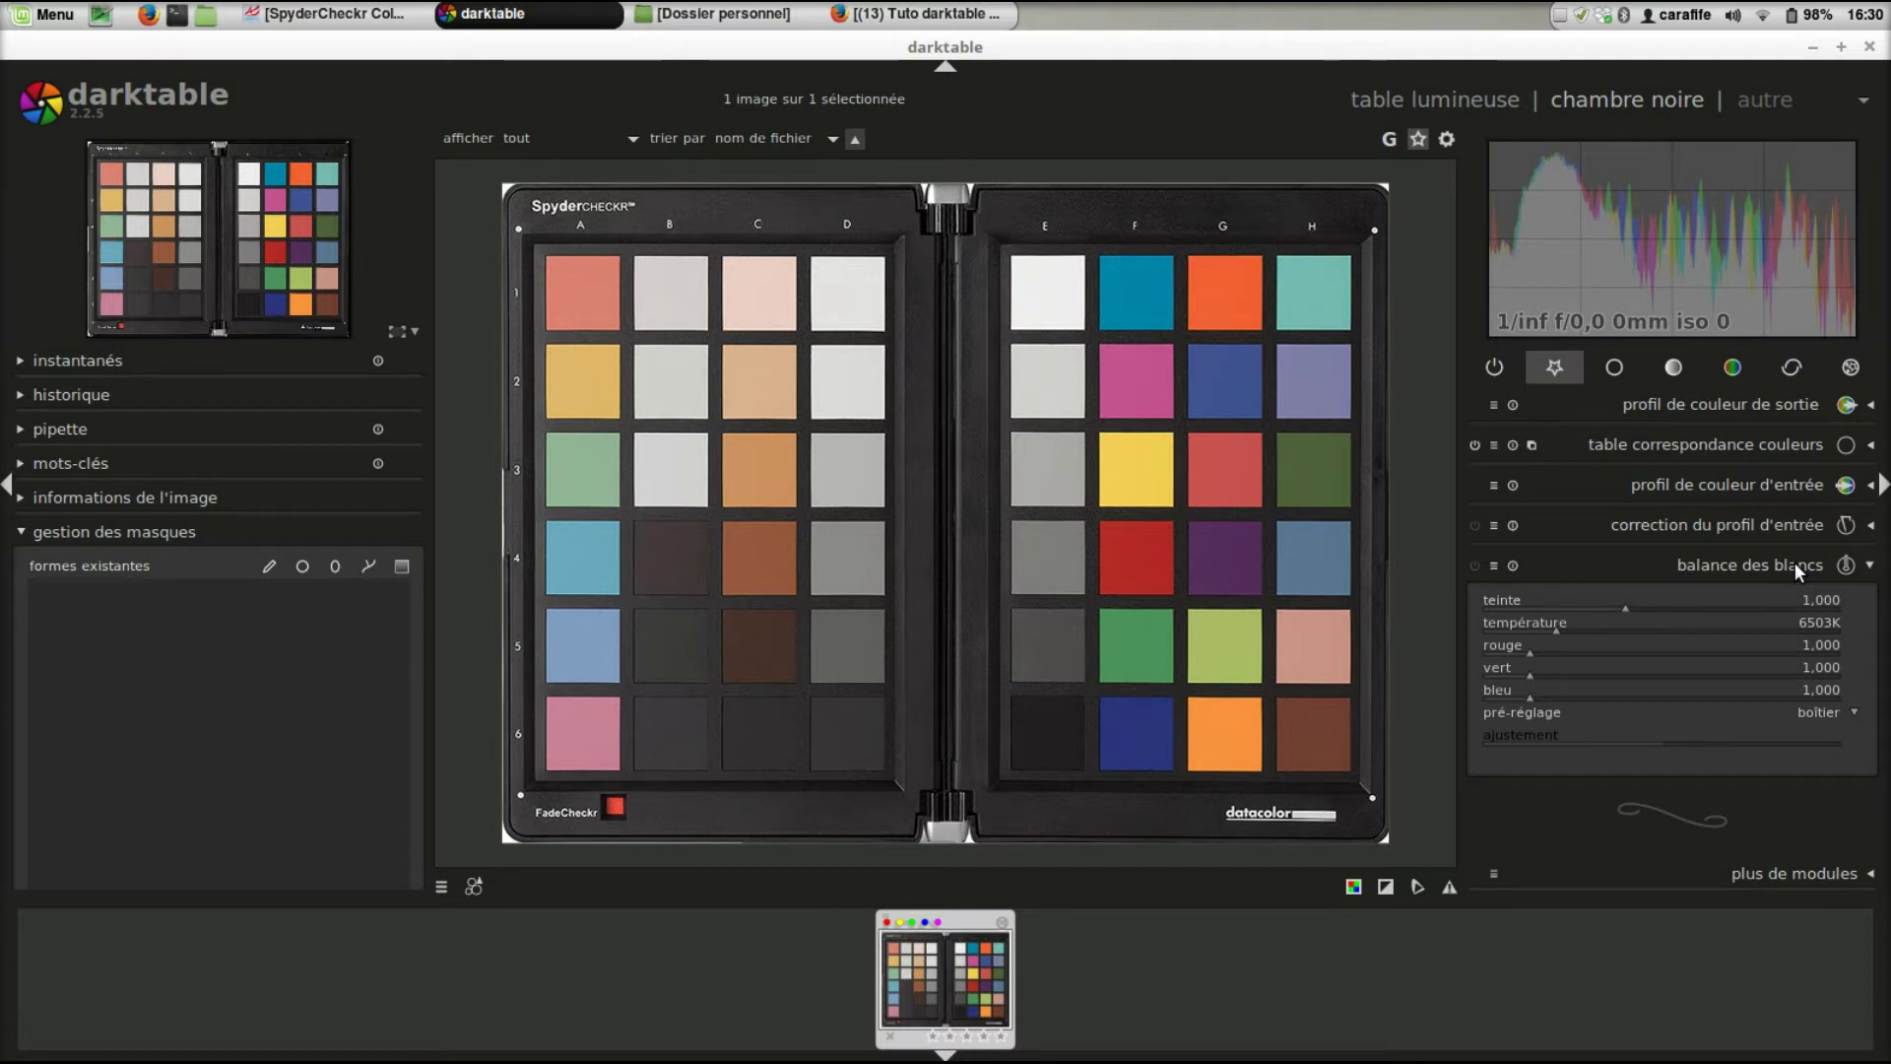
click(1794, 563)
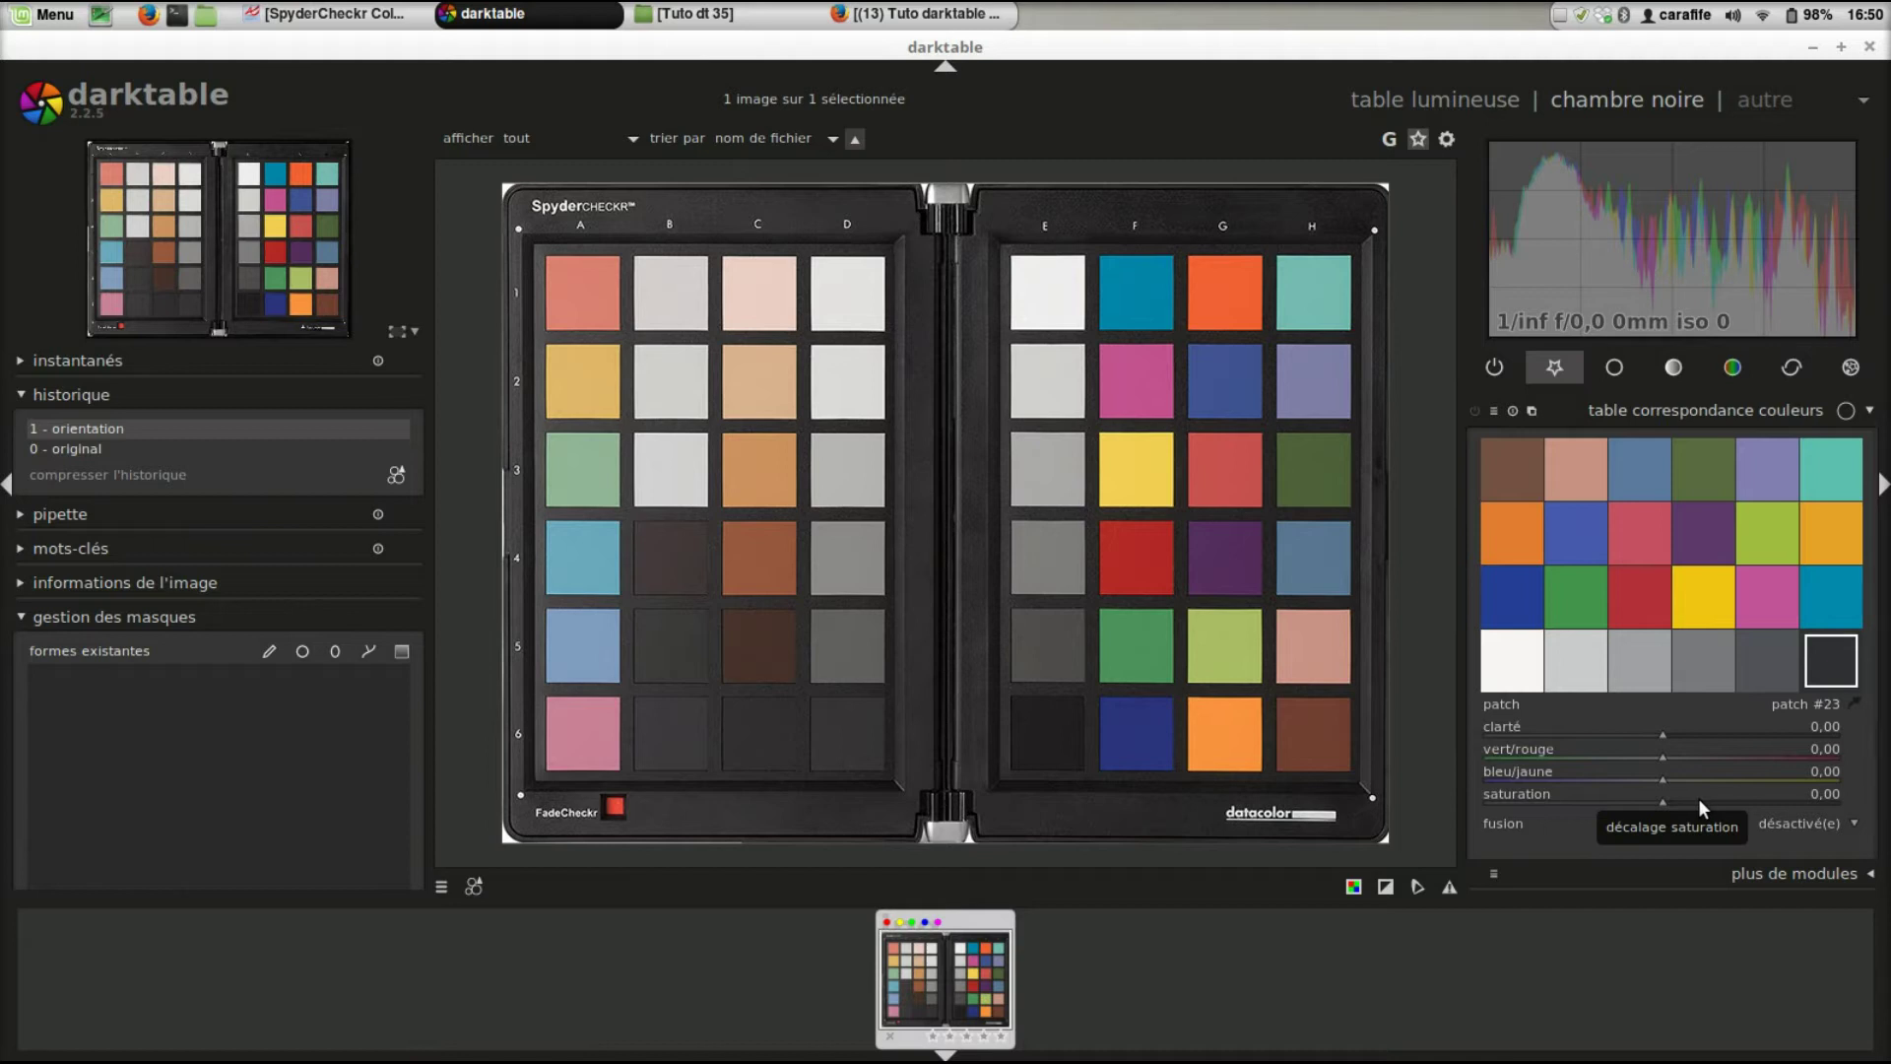
Step: View the patch list of table correspondance couleurs and select the yellow patch #15
click(1809, 701)
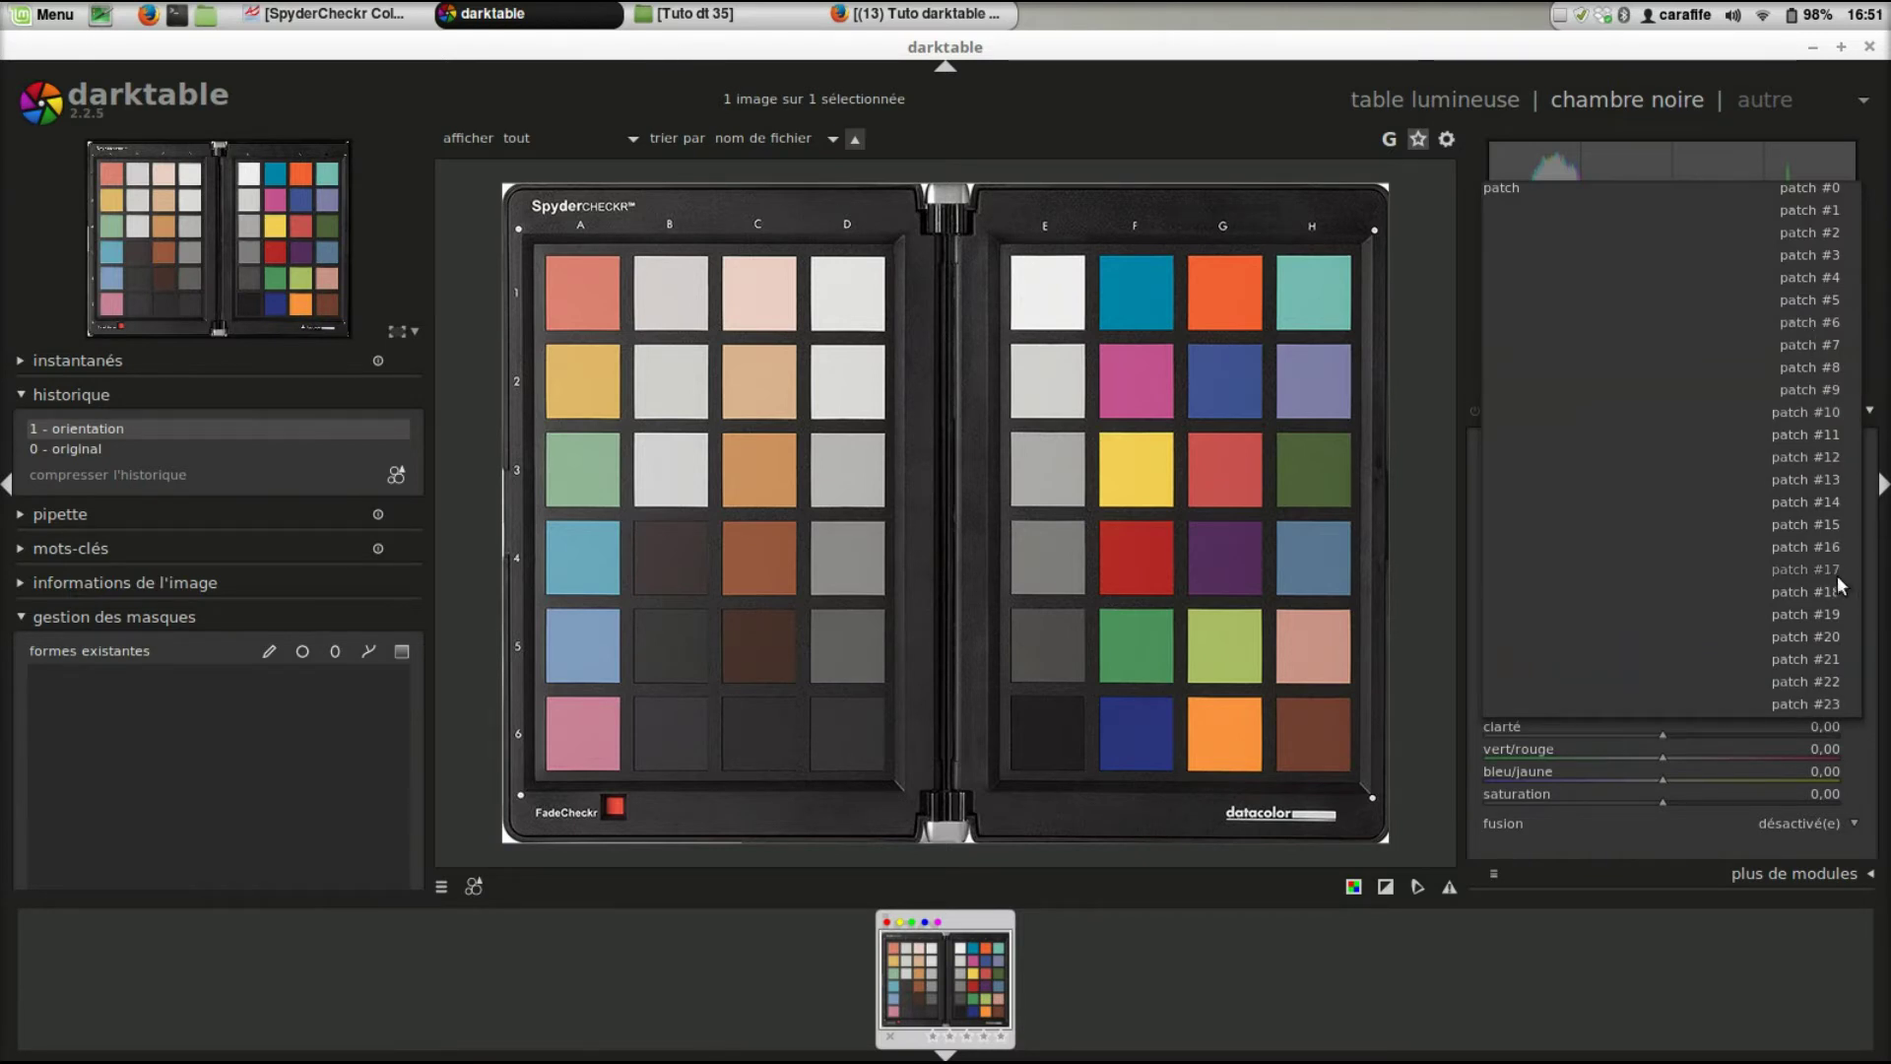
click(1824, 518)
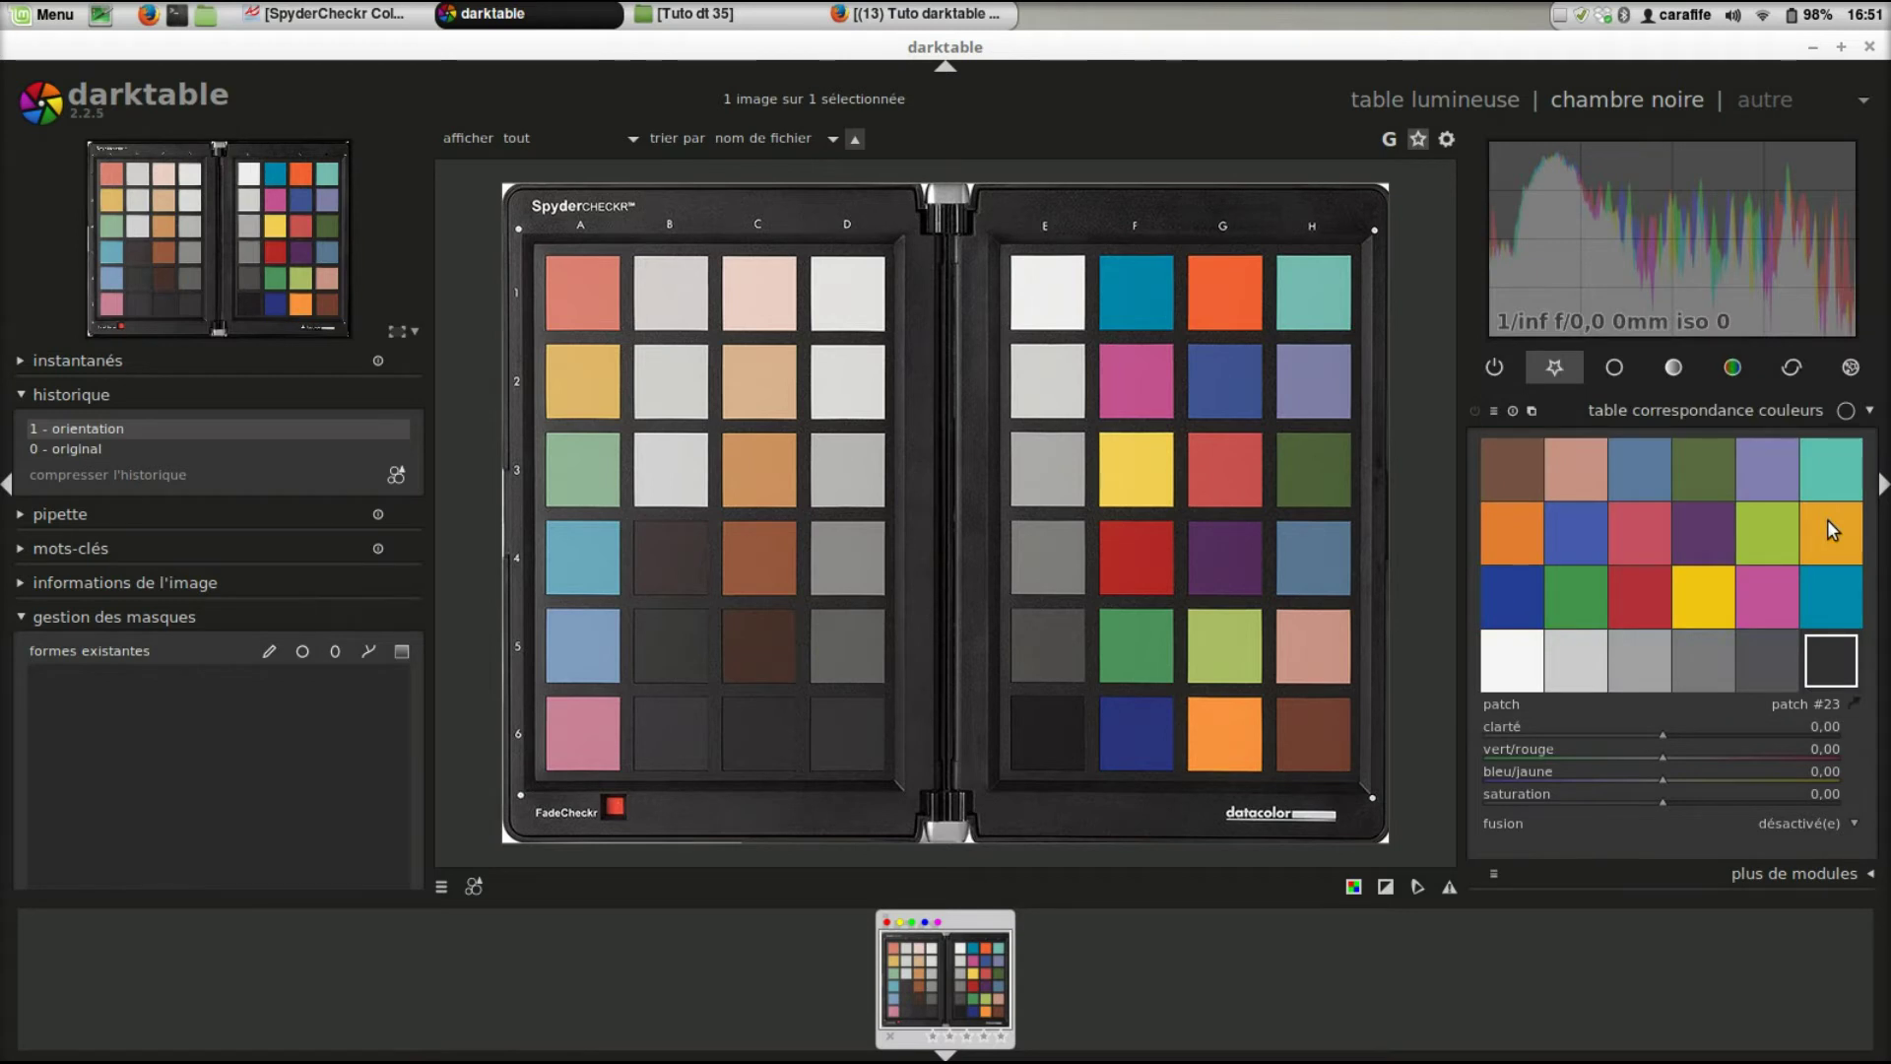
click(1702, 589)
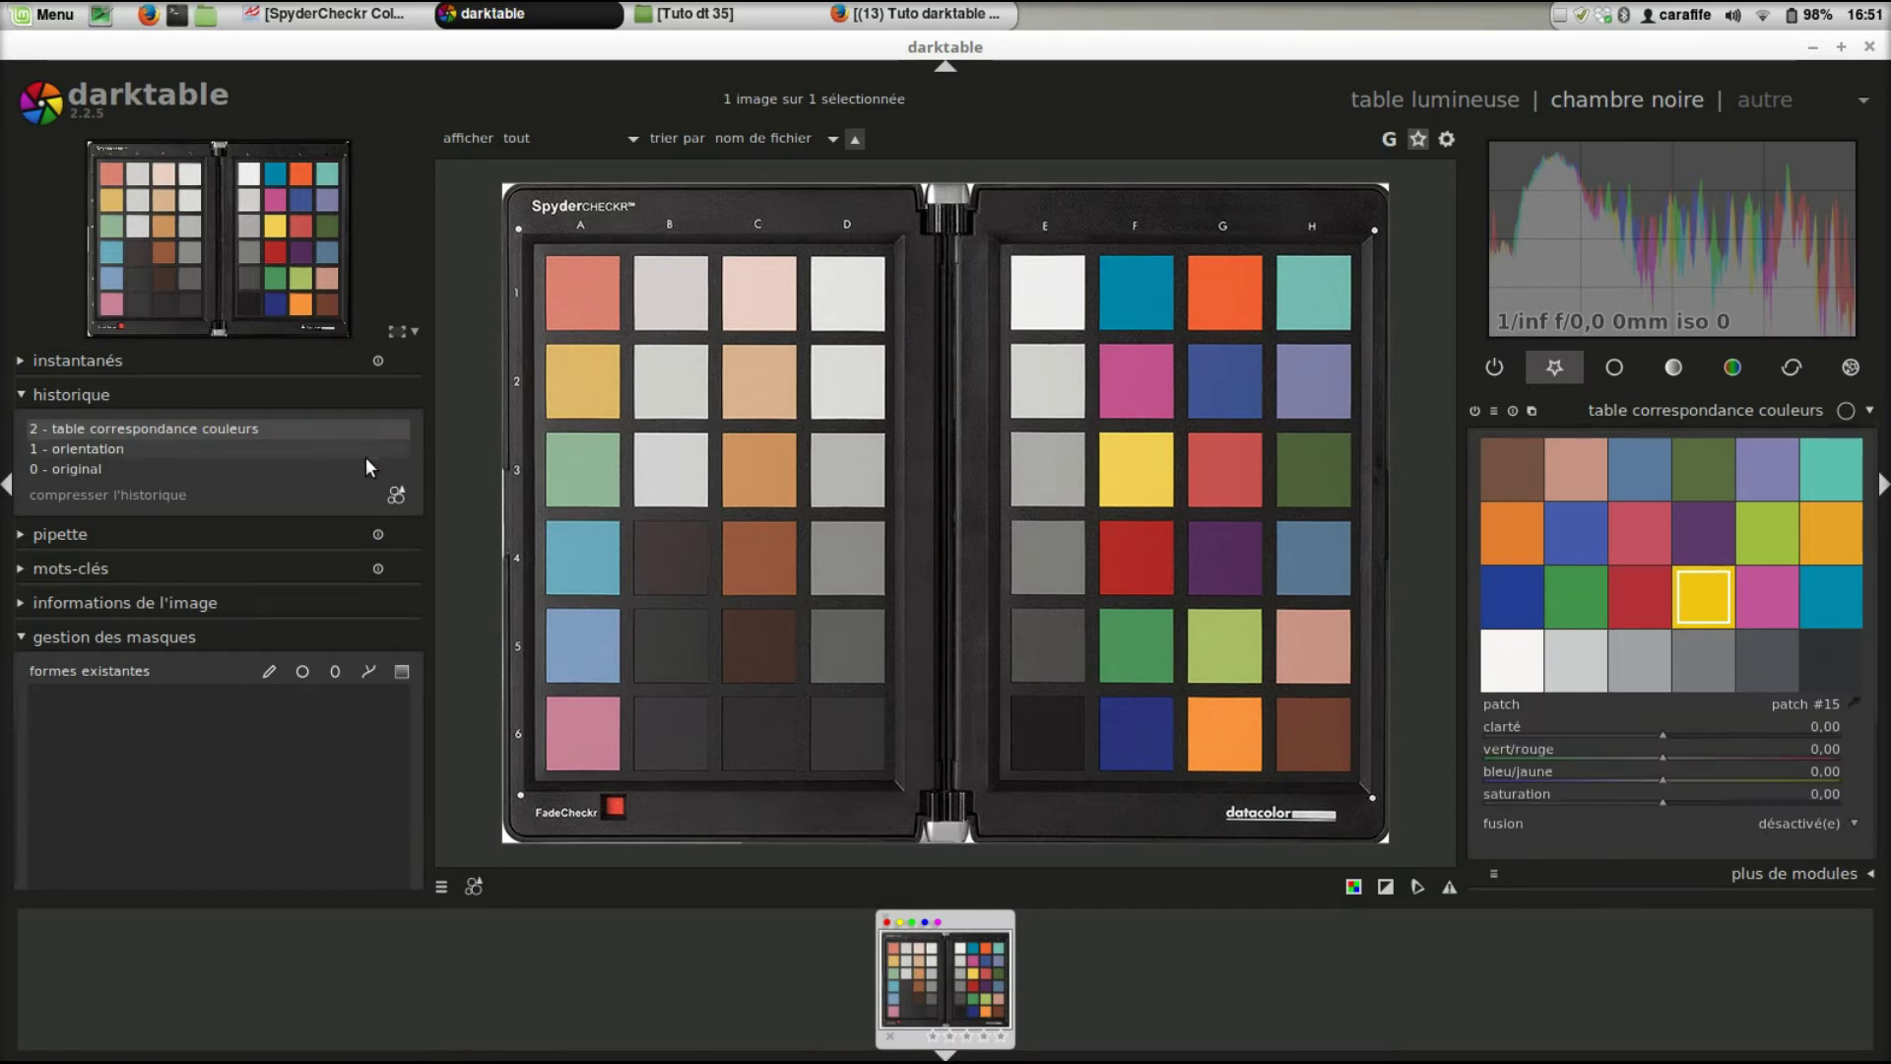
Step: Expand the pipette module and sample the orange chart patch G1 with the table correspondance couleurs colour picker, selecting patch #6
click(21, 531)
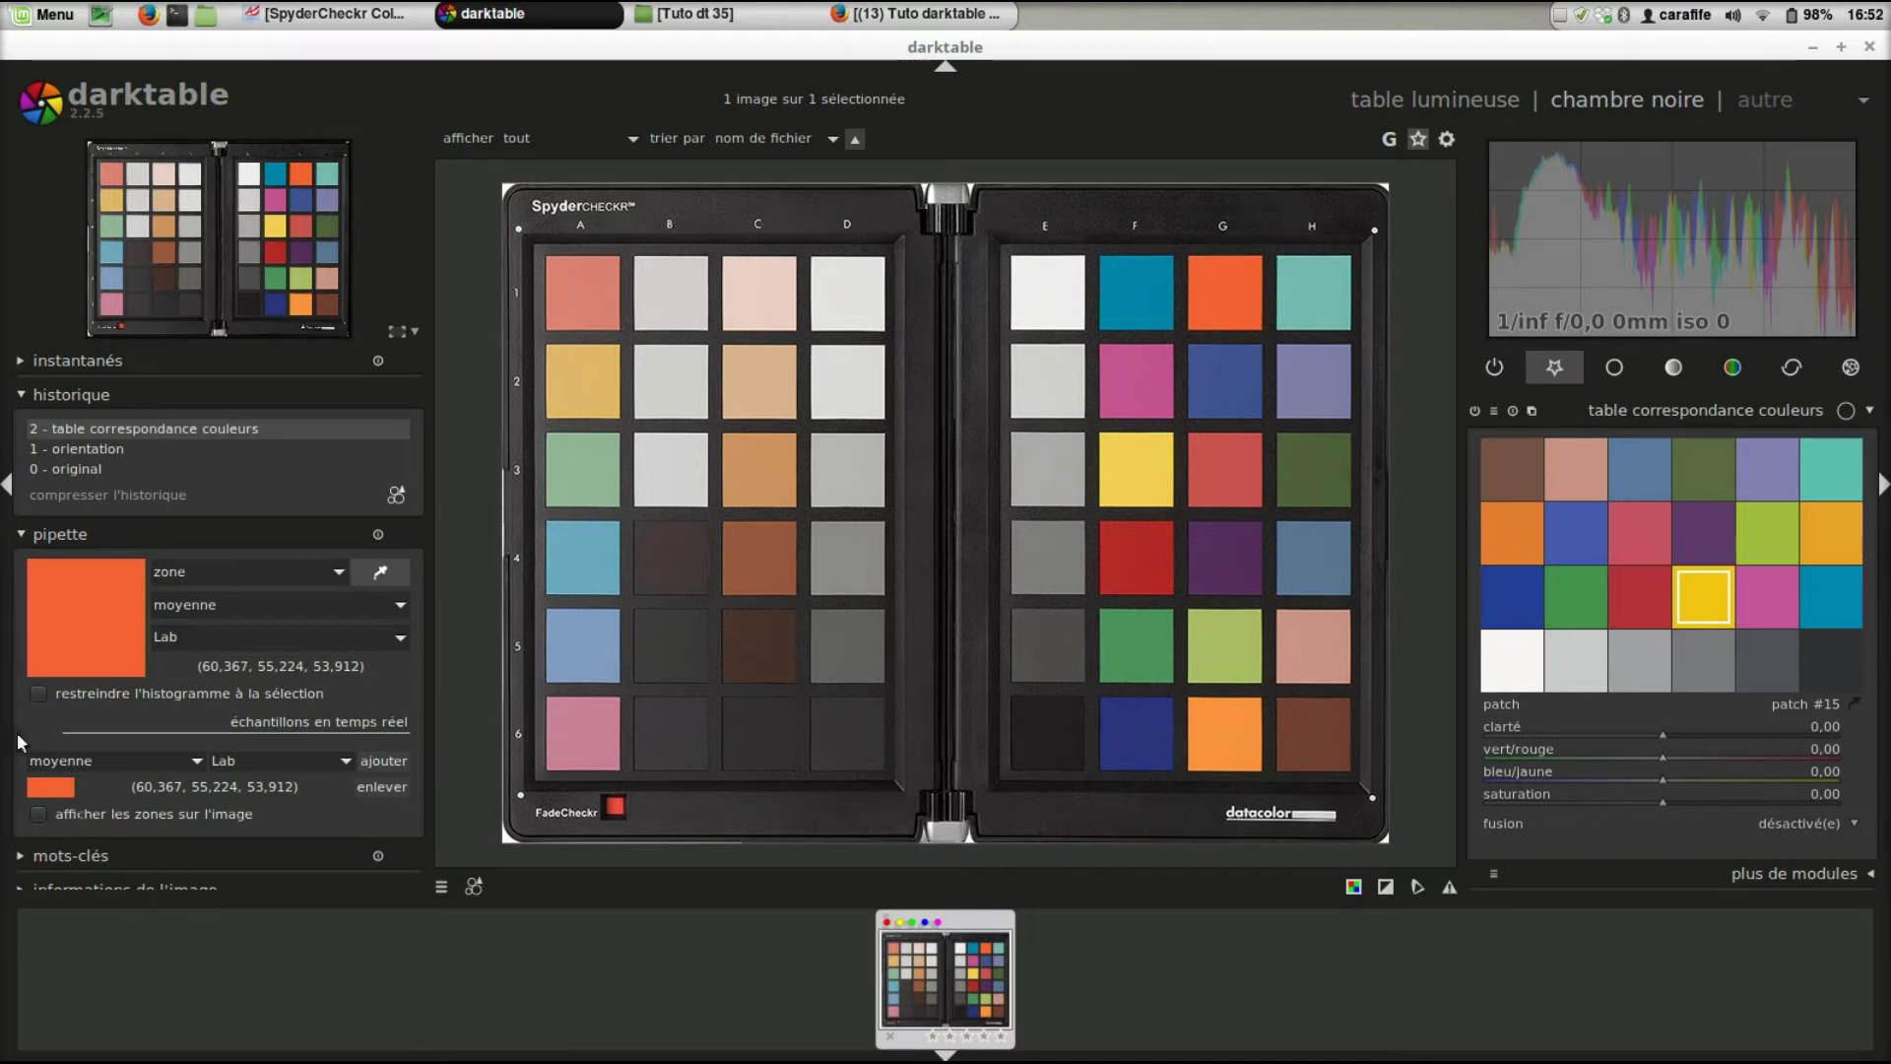
click(57, 789)
click(1841, 594)
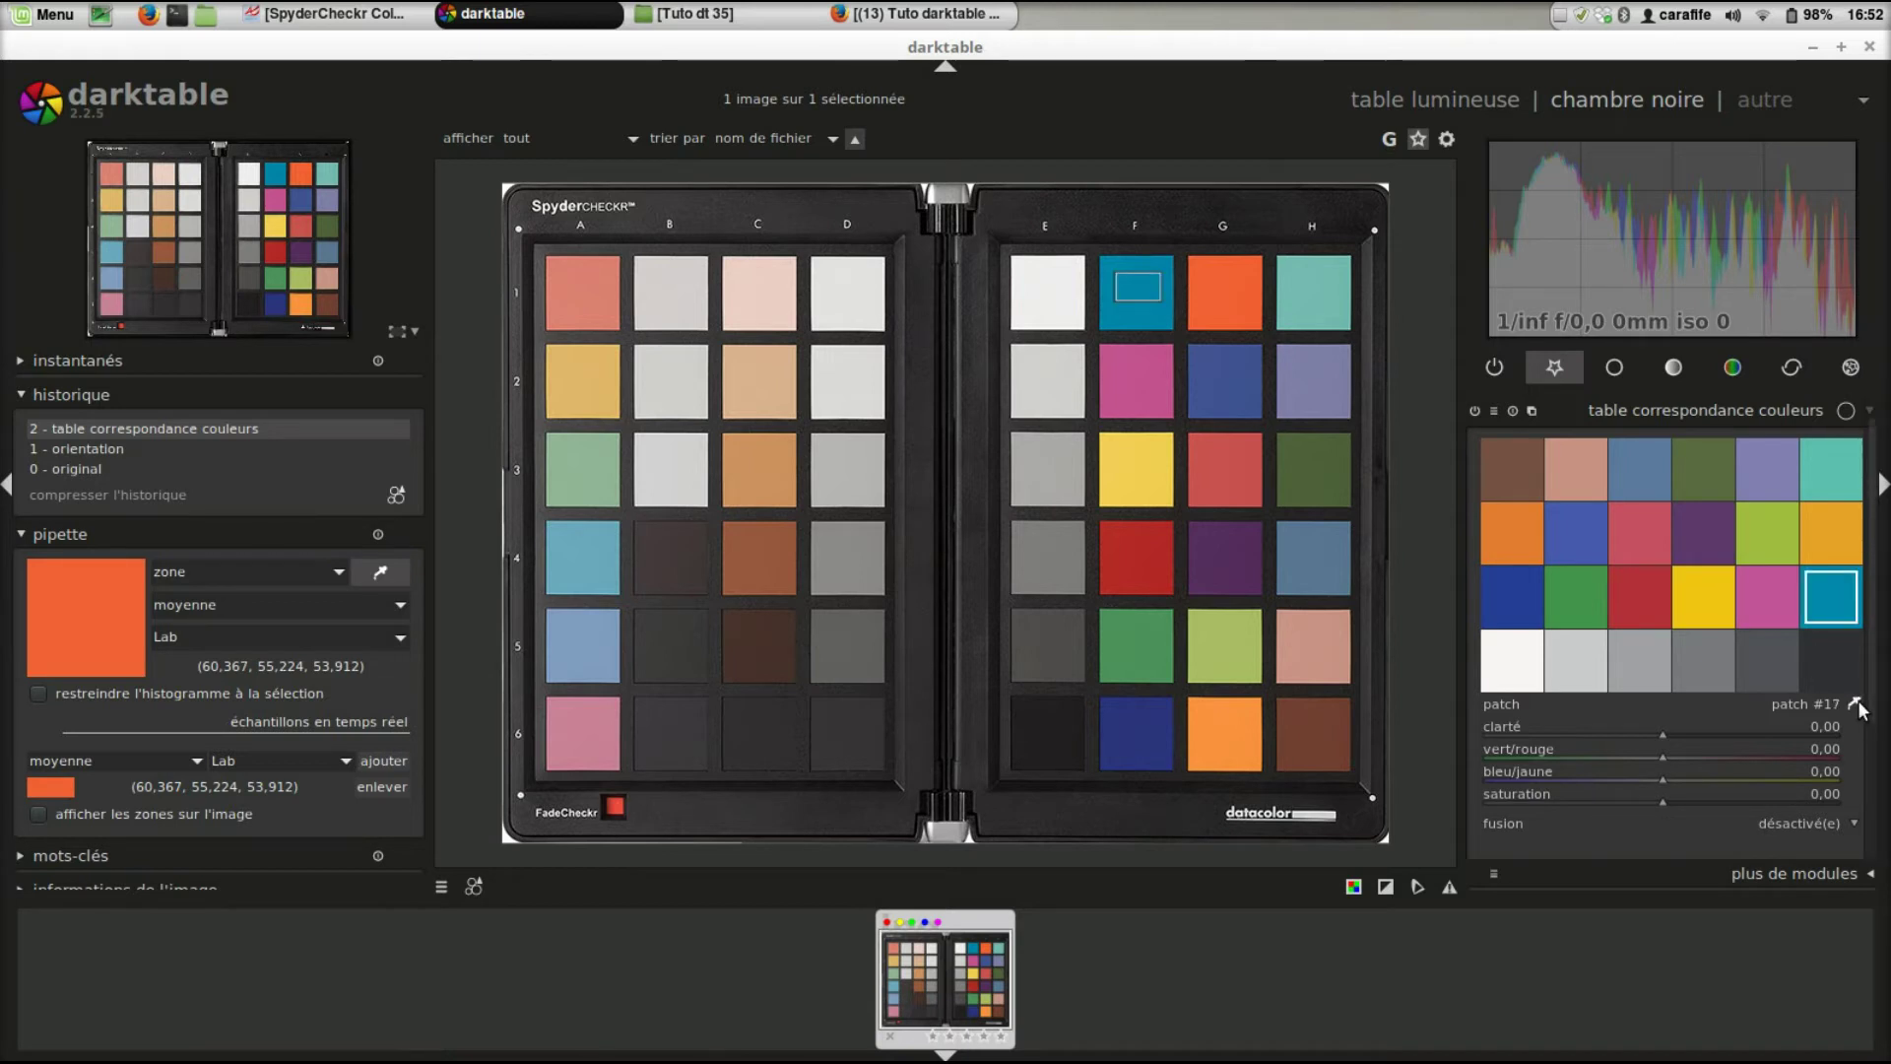
drag(1238, 306, 1197, 270)
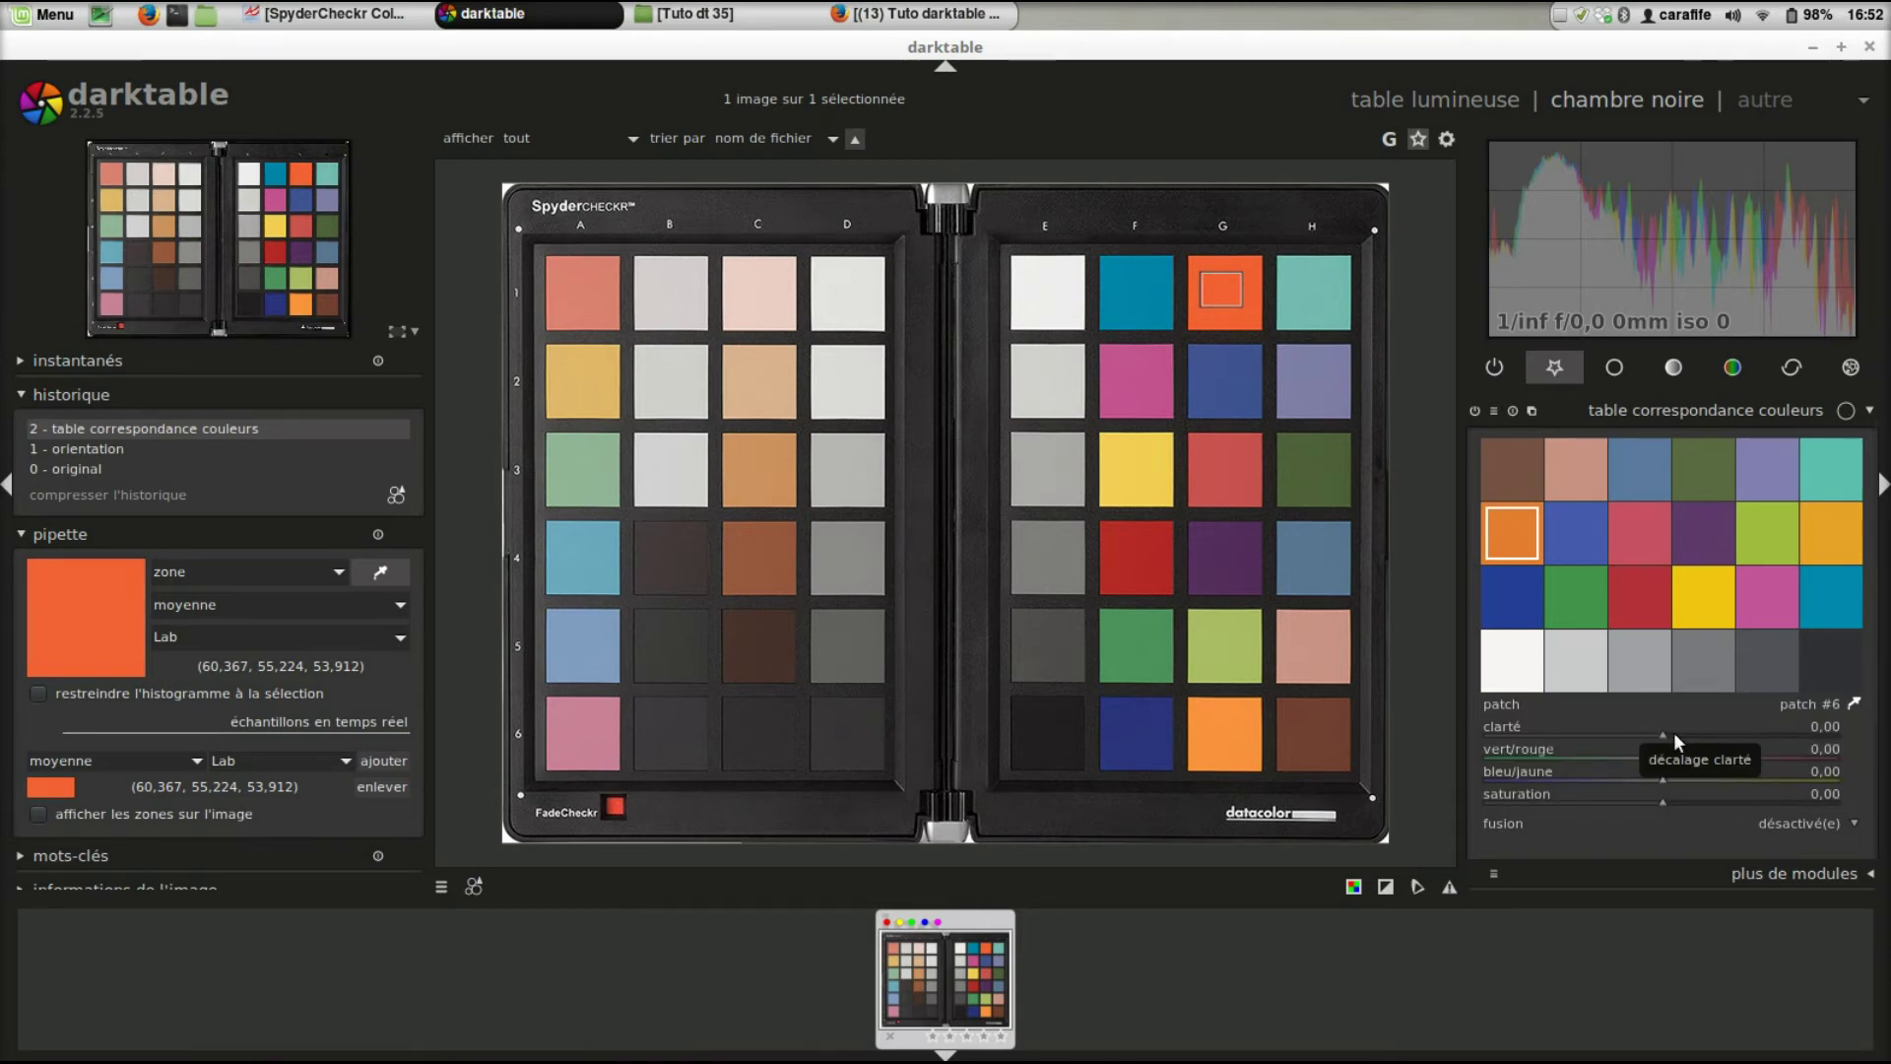
Step: Check the Lab reference values of patch 1G Primary Orange in SpyderCheckr Color Data.pdf, and return to darktable
click(348, 30)
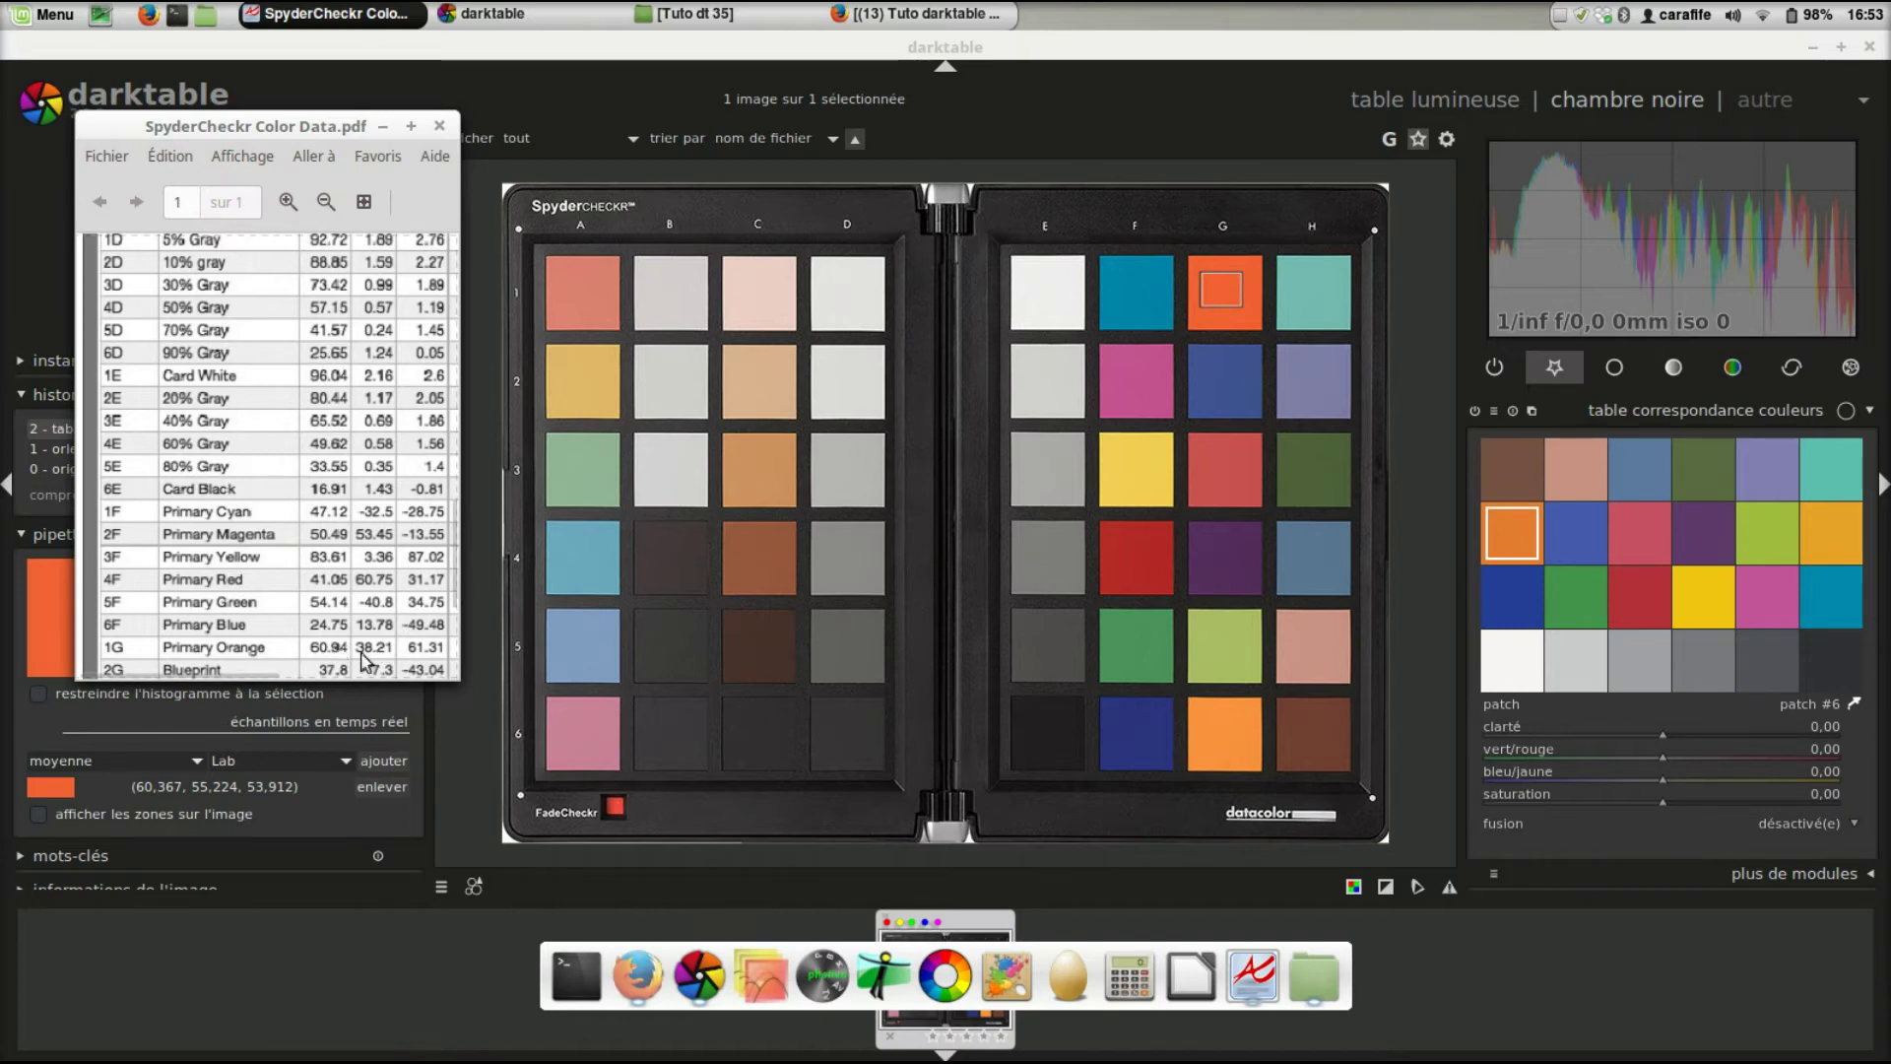
click(382, 126)
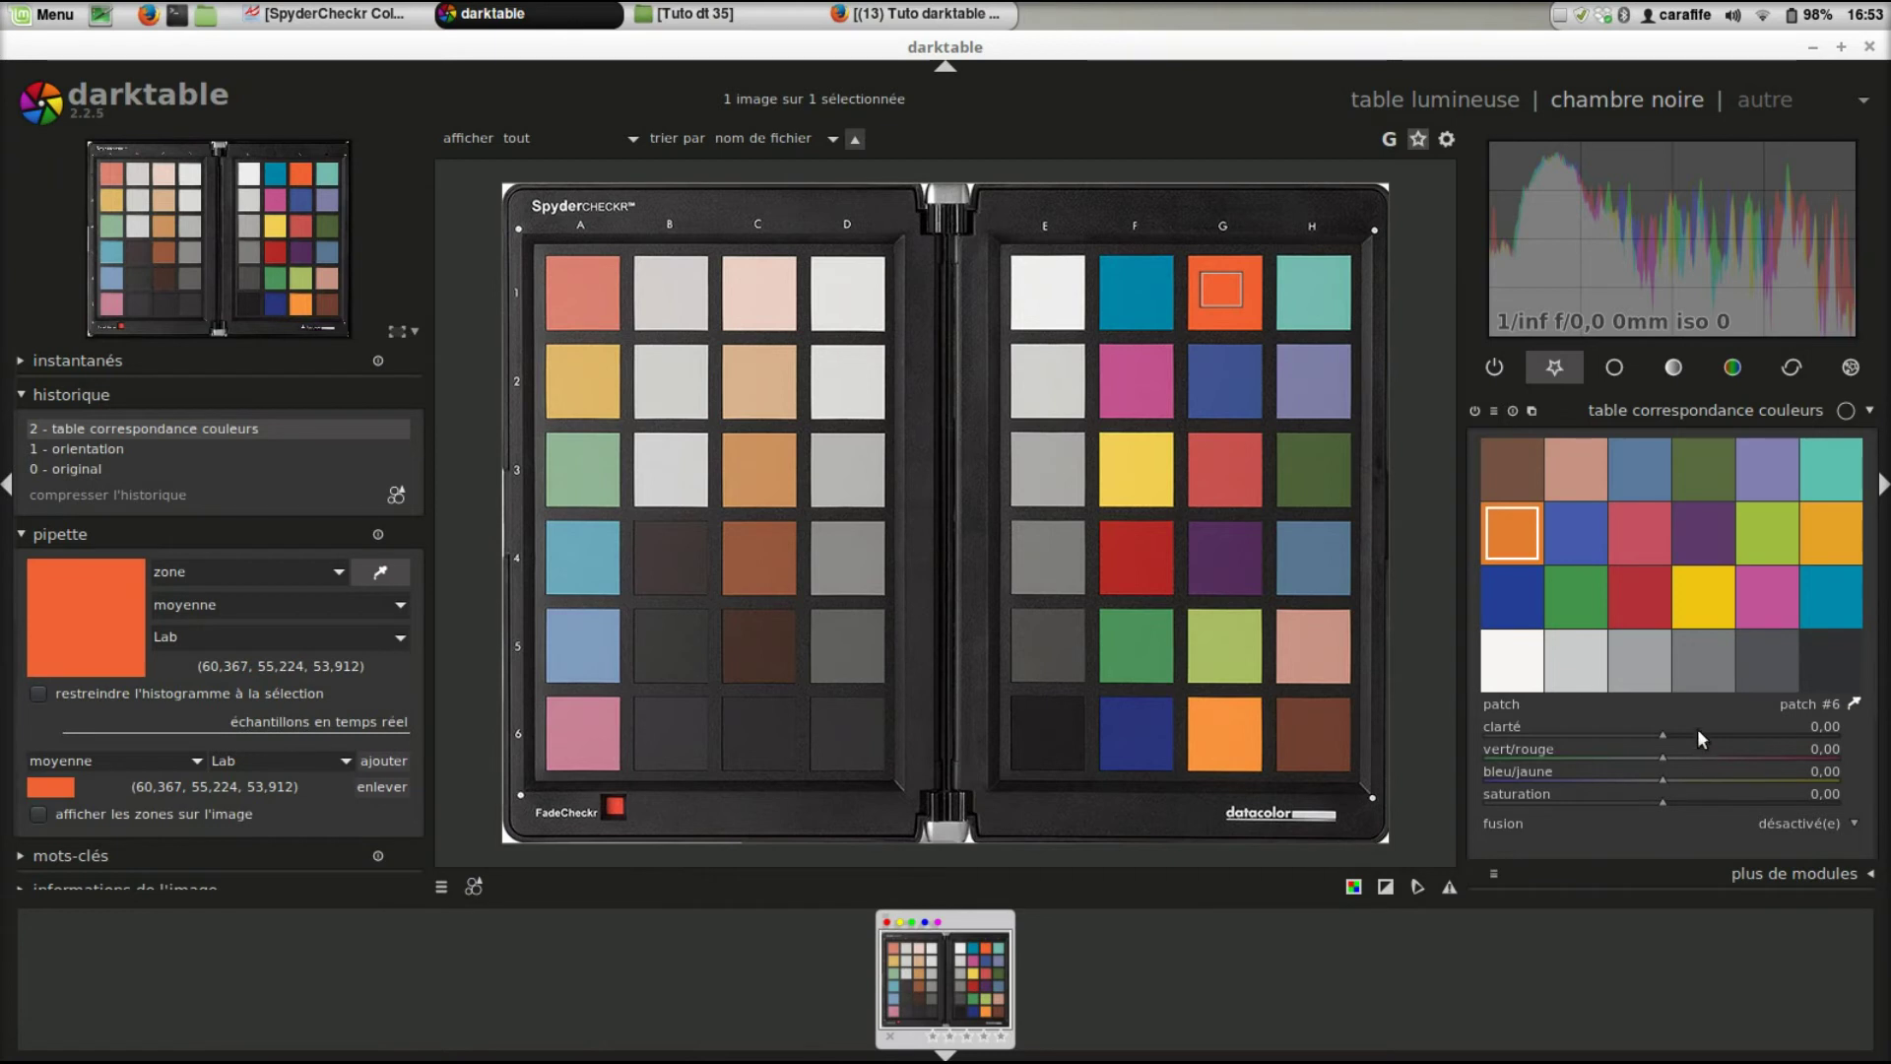
Step: Try different clarté and vert/rouge offsets on orange patch #6, and reset them to 0,00
scroll(1698, 729, up, 2)
scroll(1698, 729, down, 1)
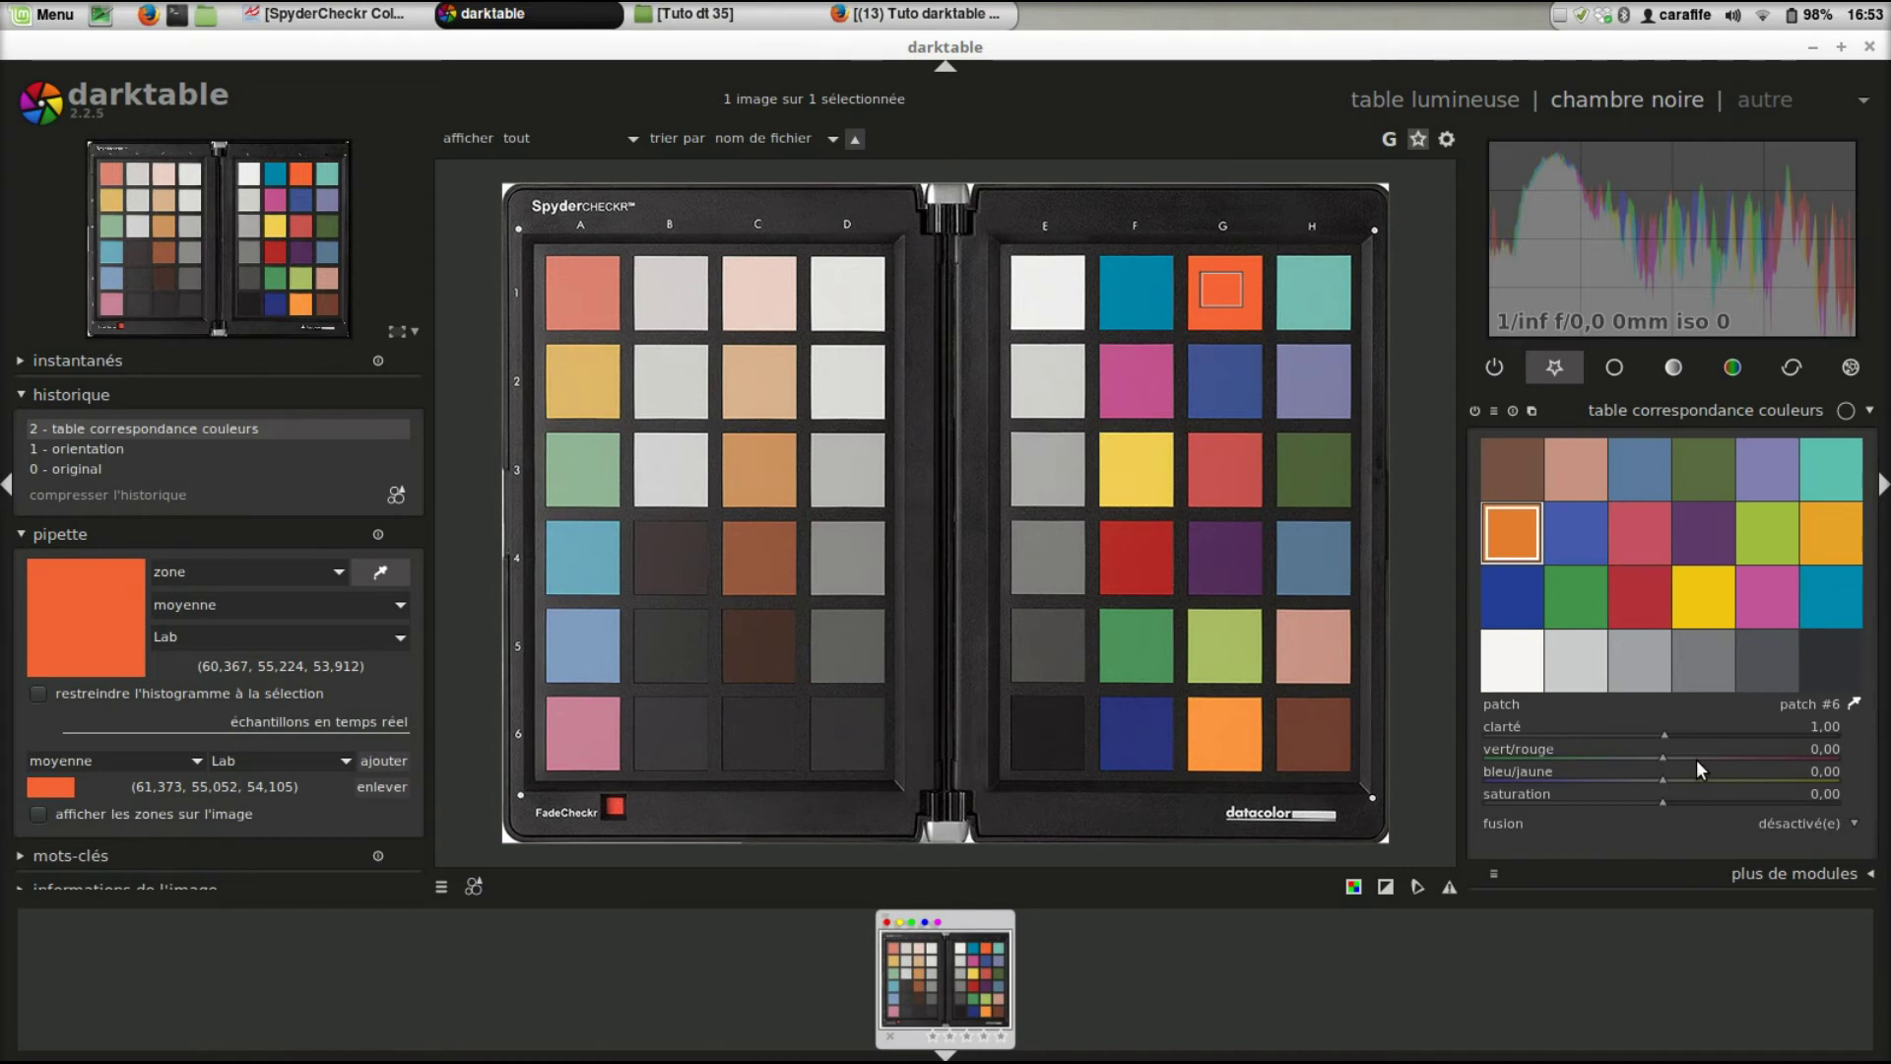
scroll(1674, 754, down, 3)
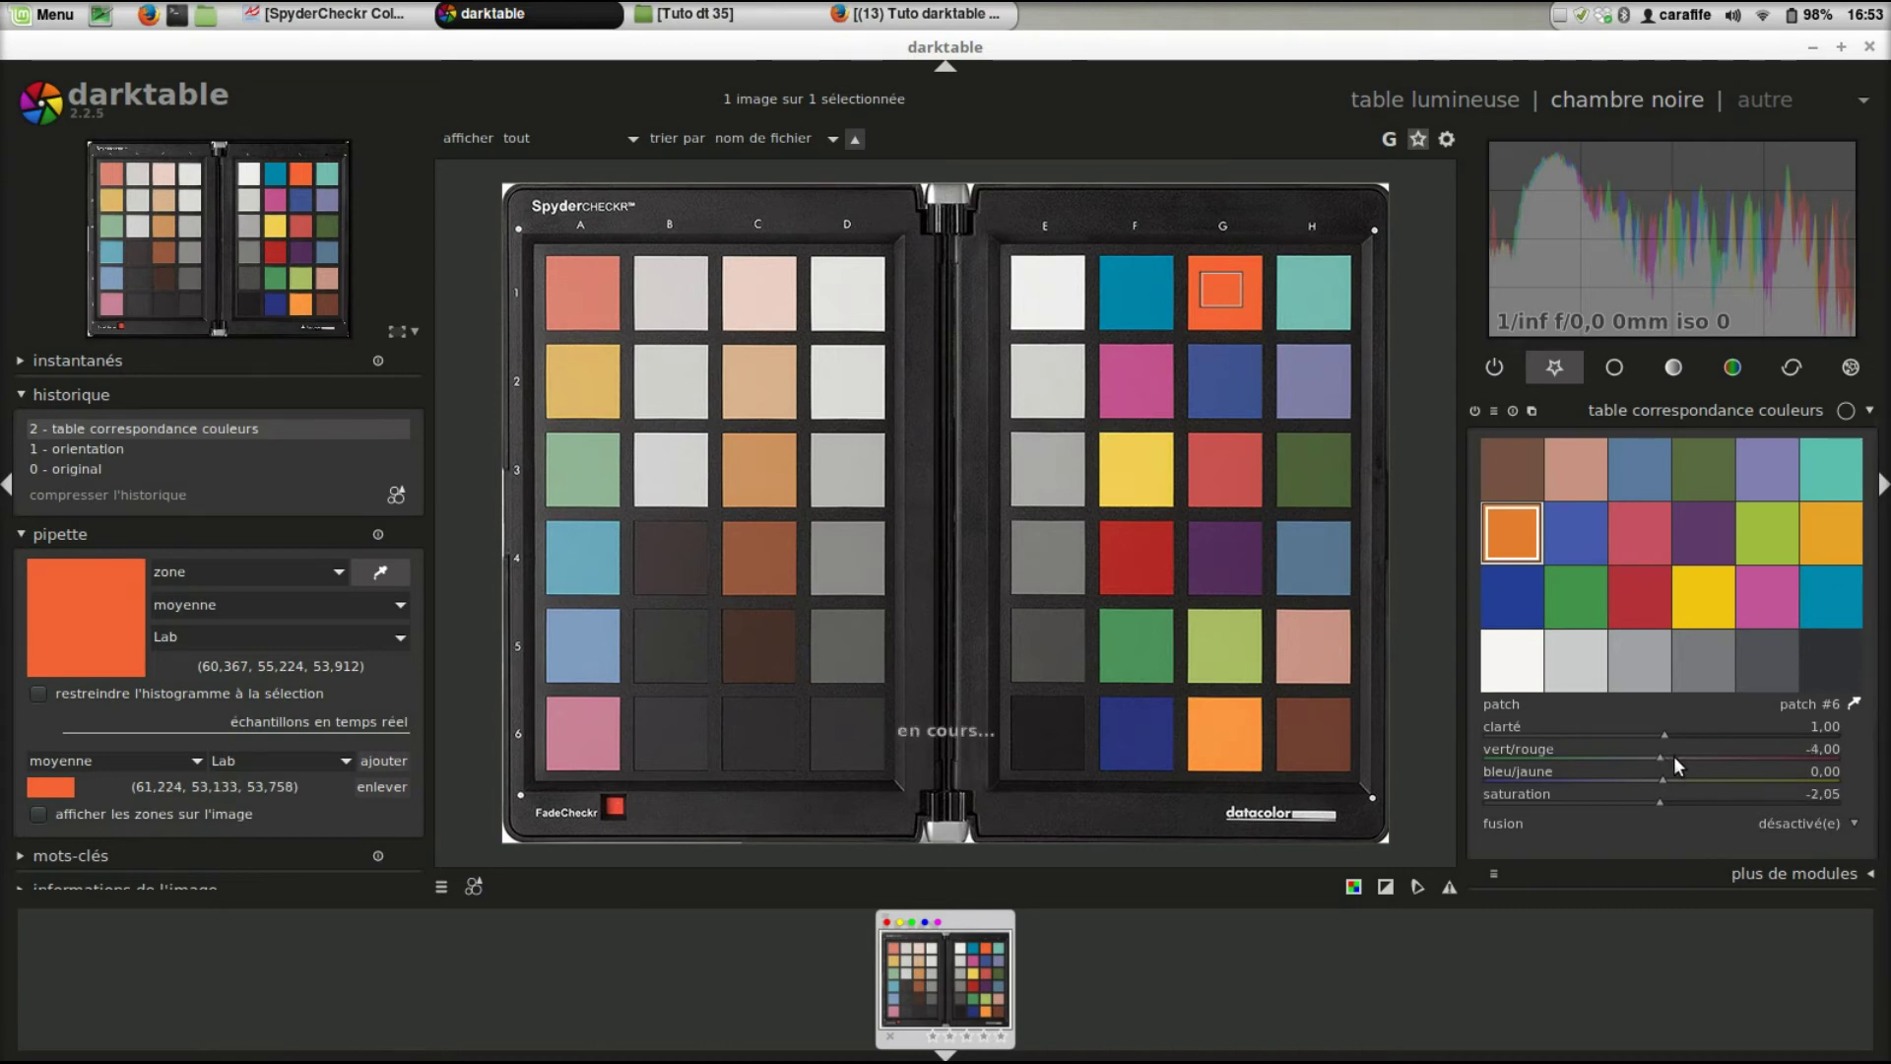
scroll(1674, 754, down, 5)
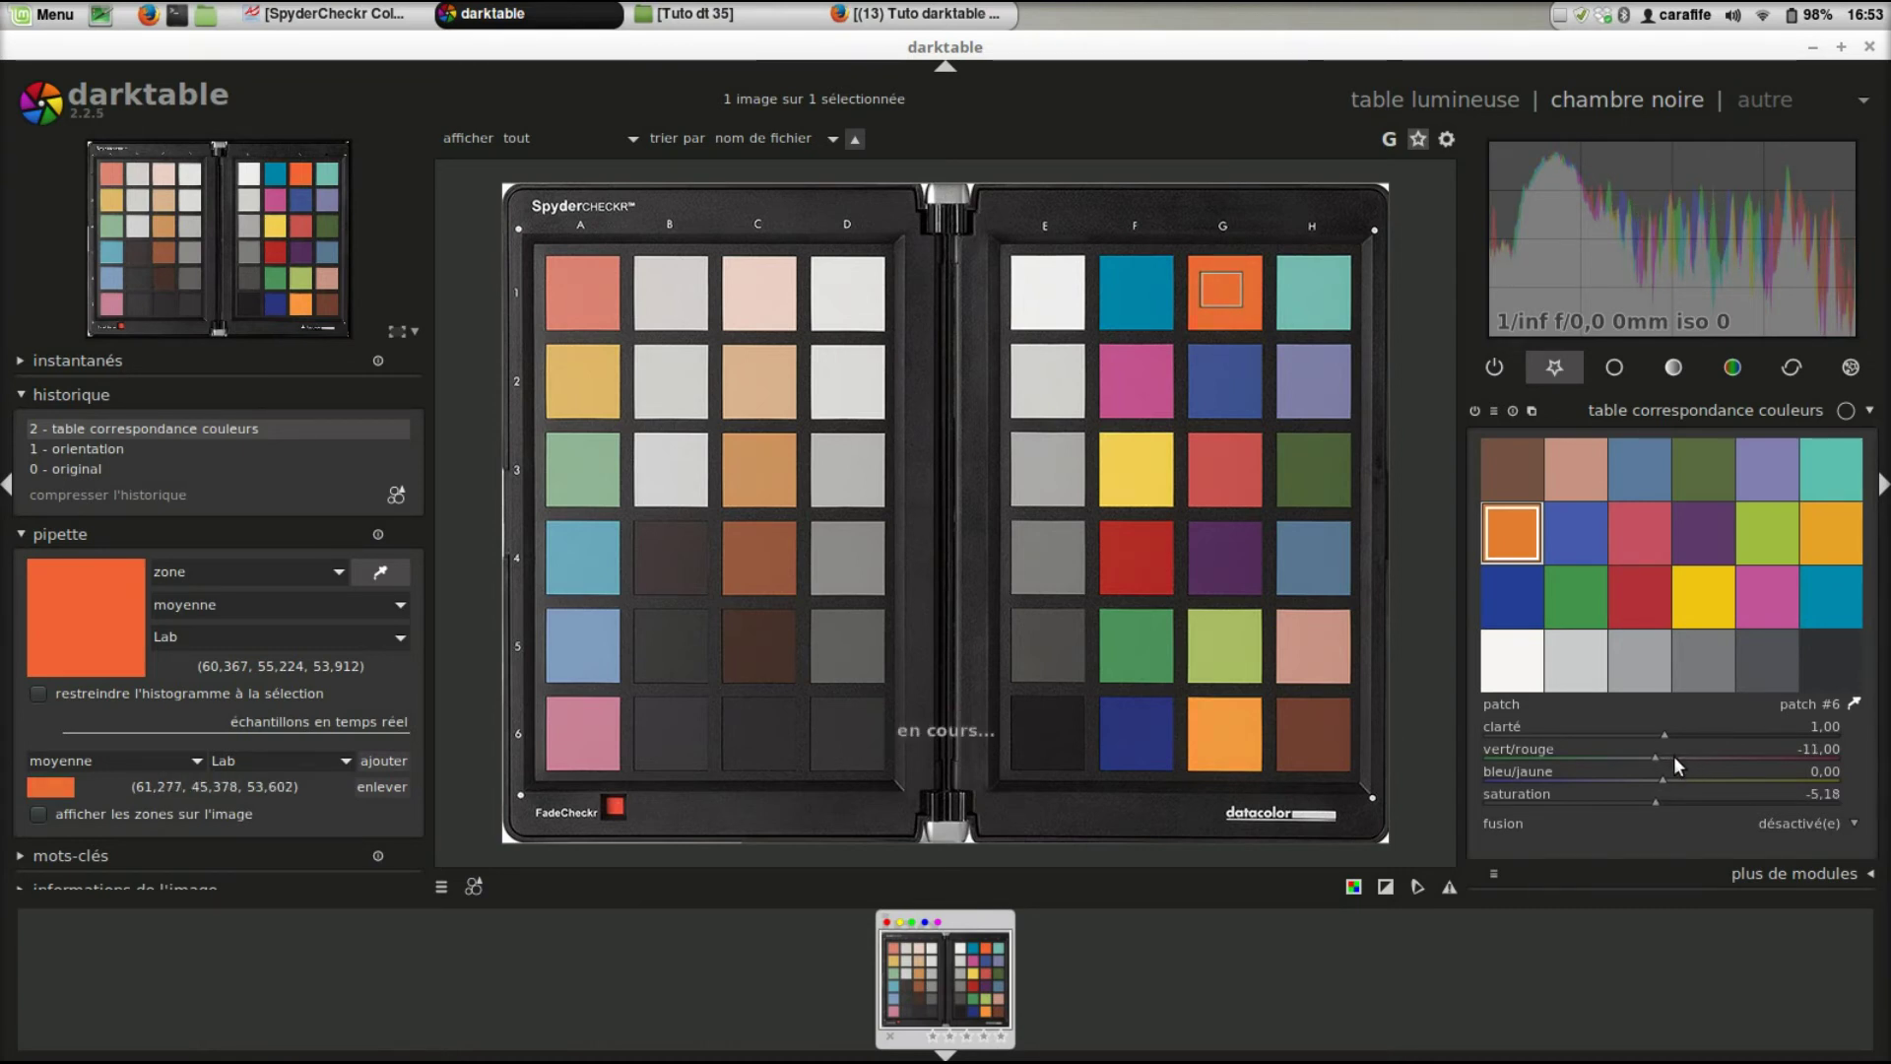
scroll(1674, 755, up, 12)
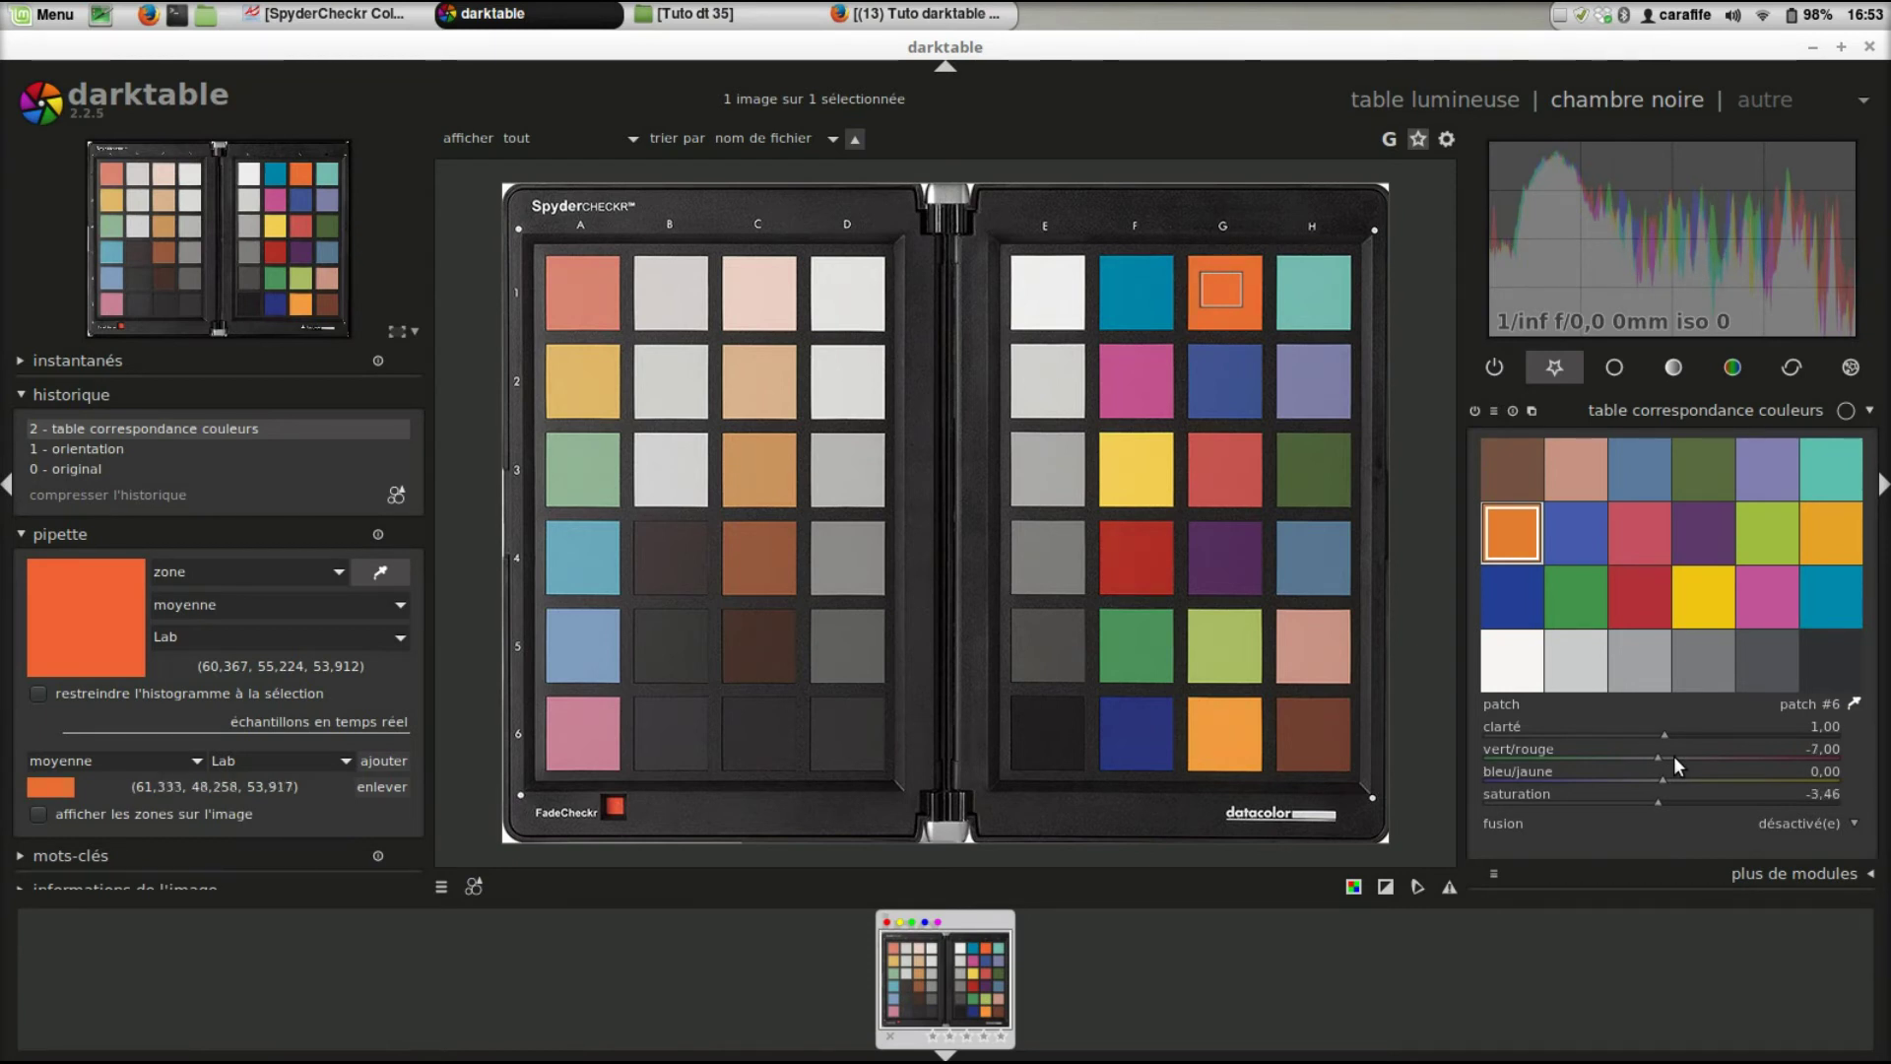
scroll(1674, 755, up, 8)
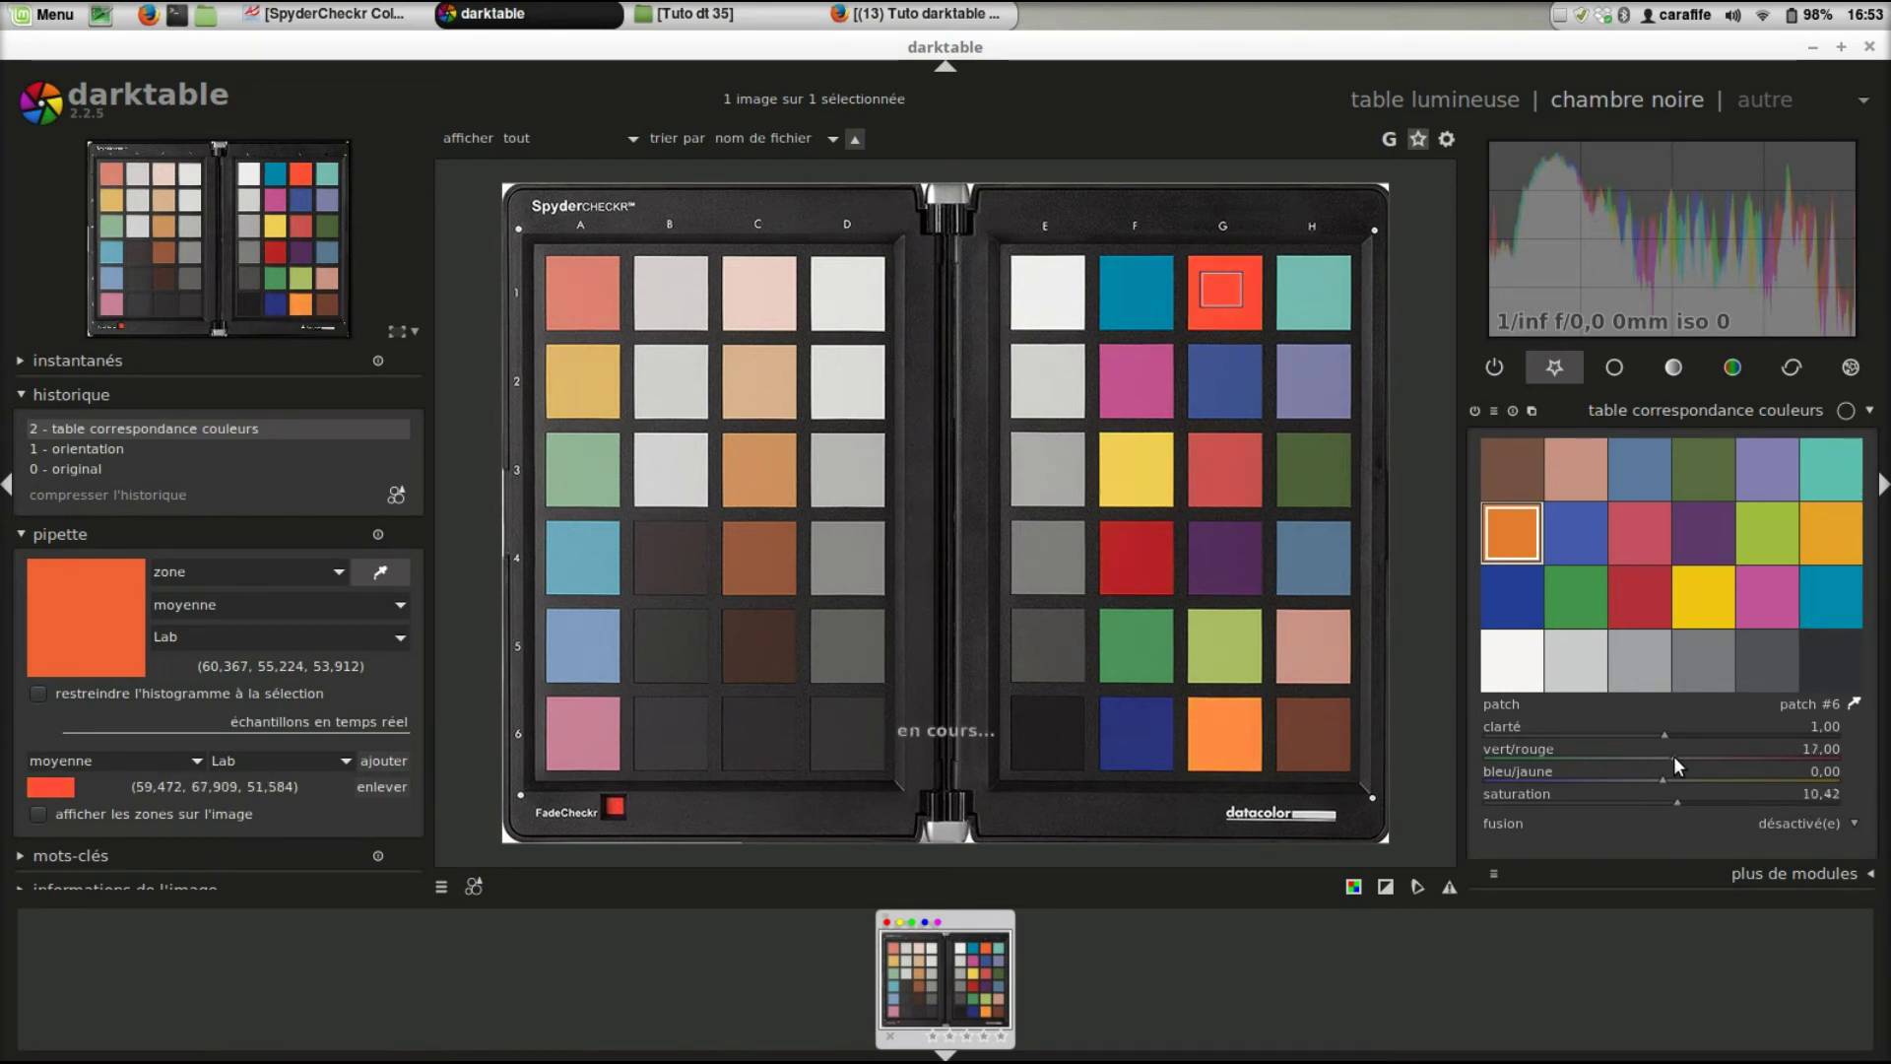
scroll(1674, 754, down, 10)
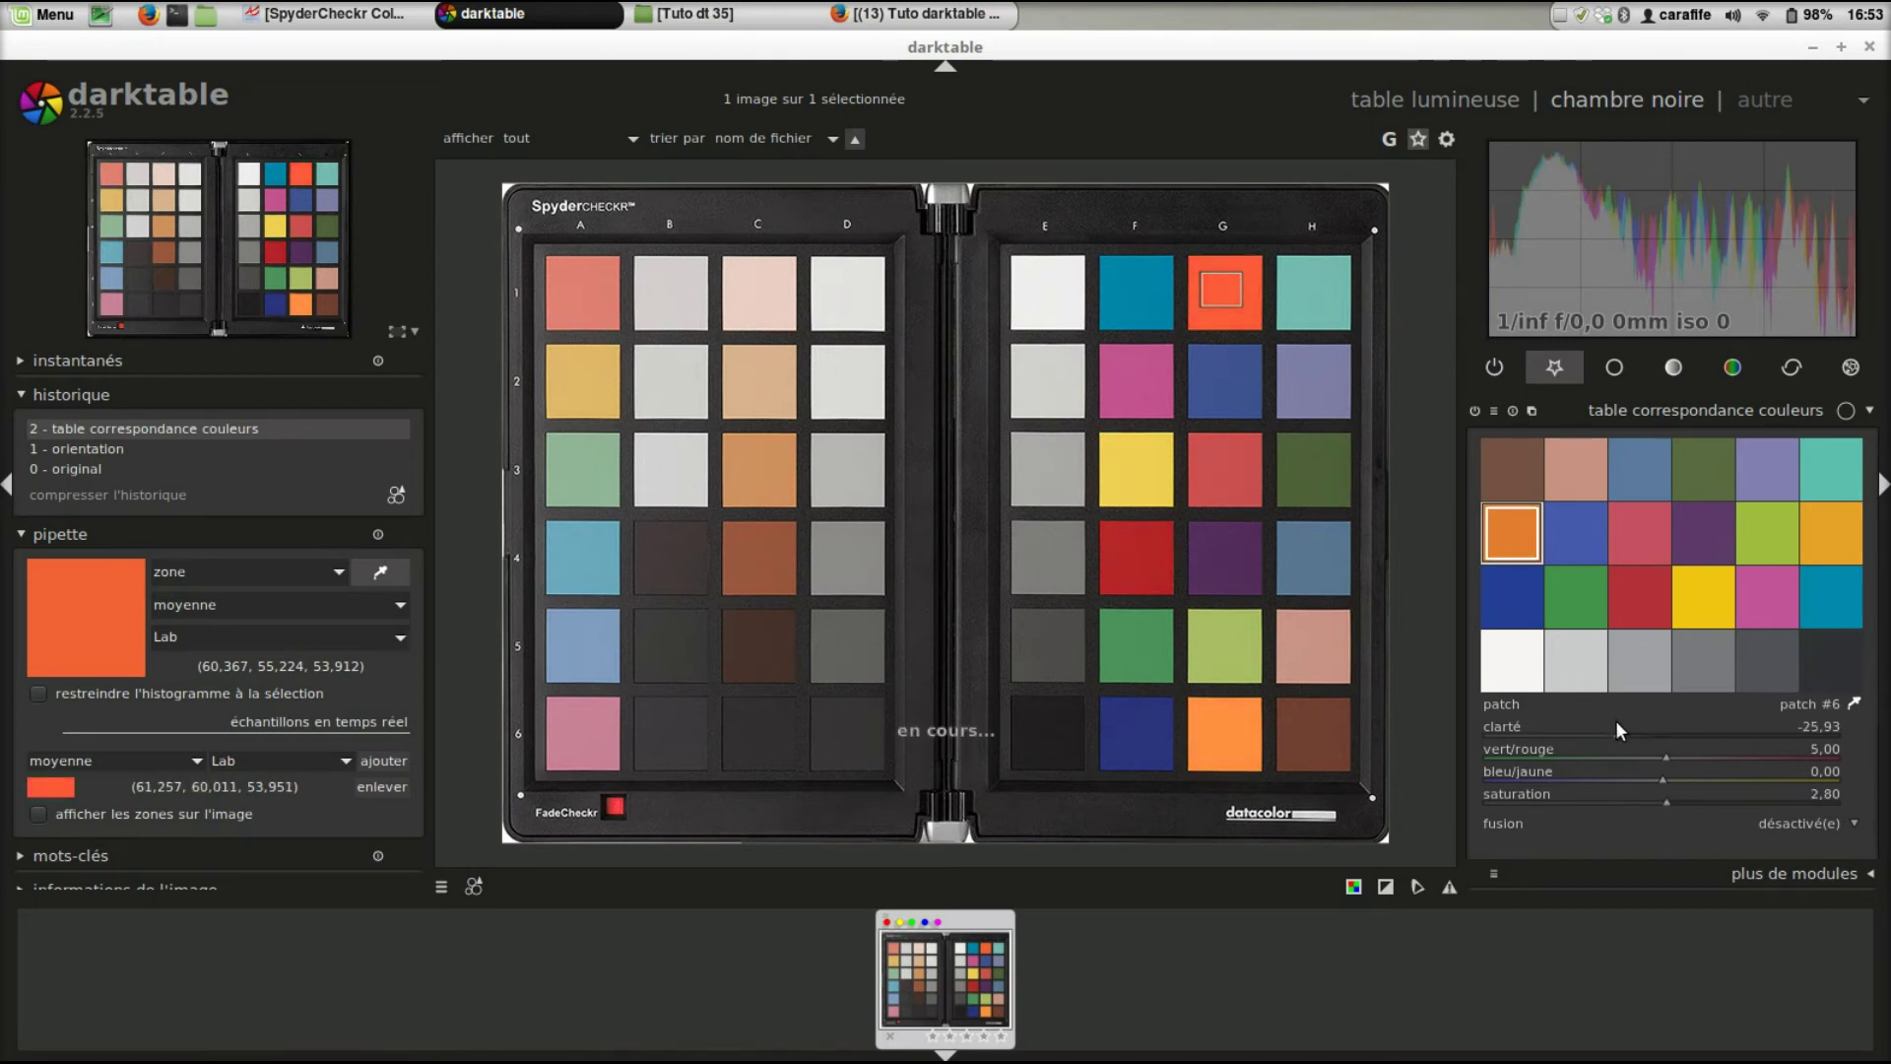
scroll(1615, 724, down, 1)
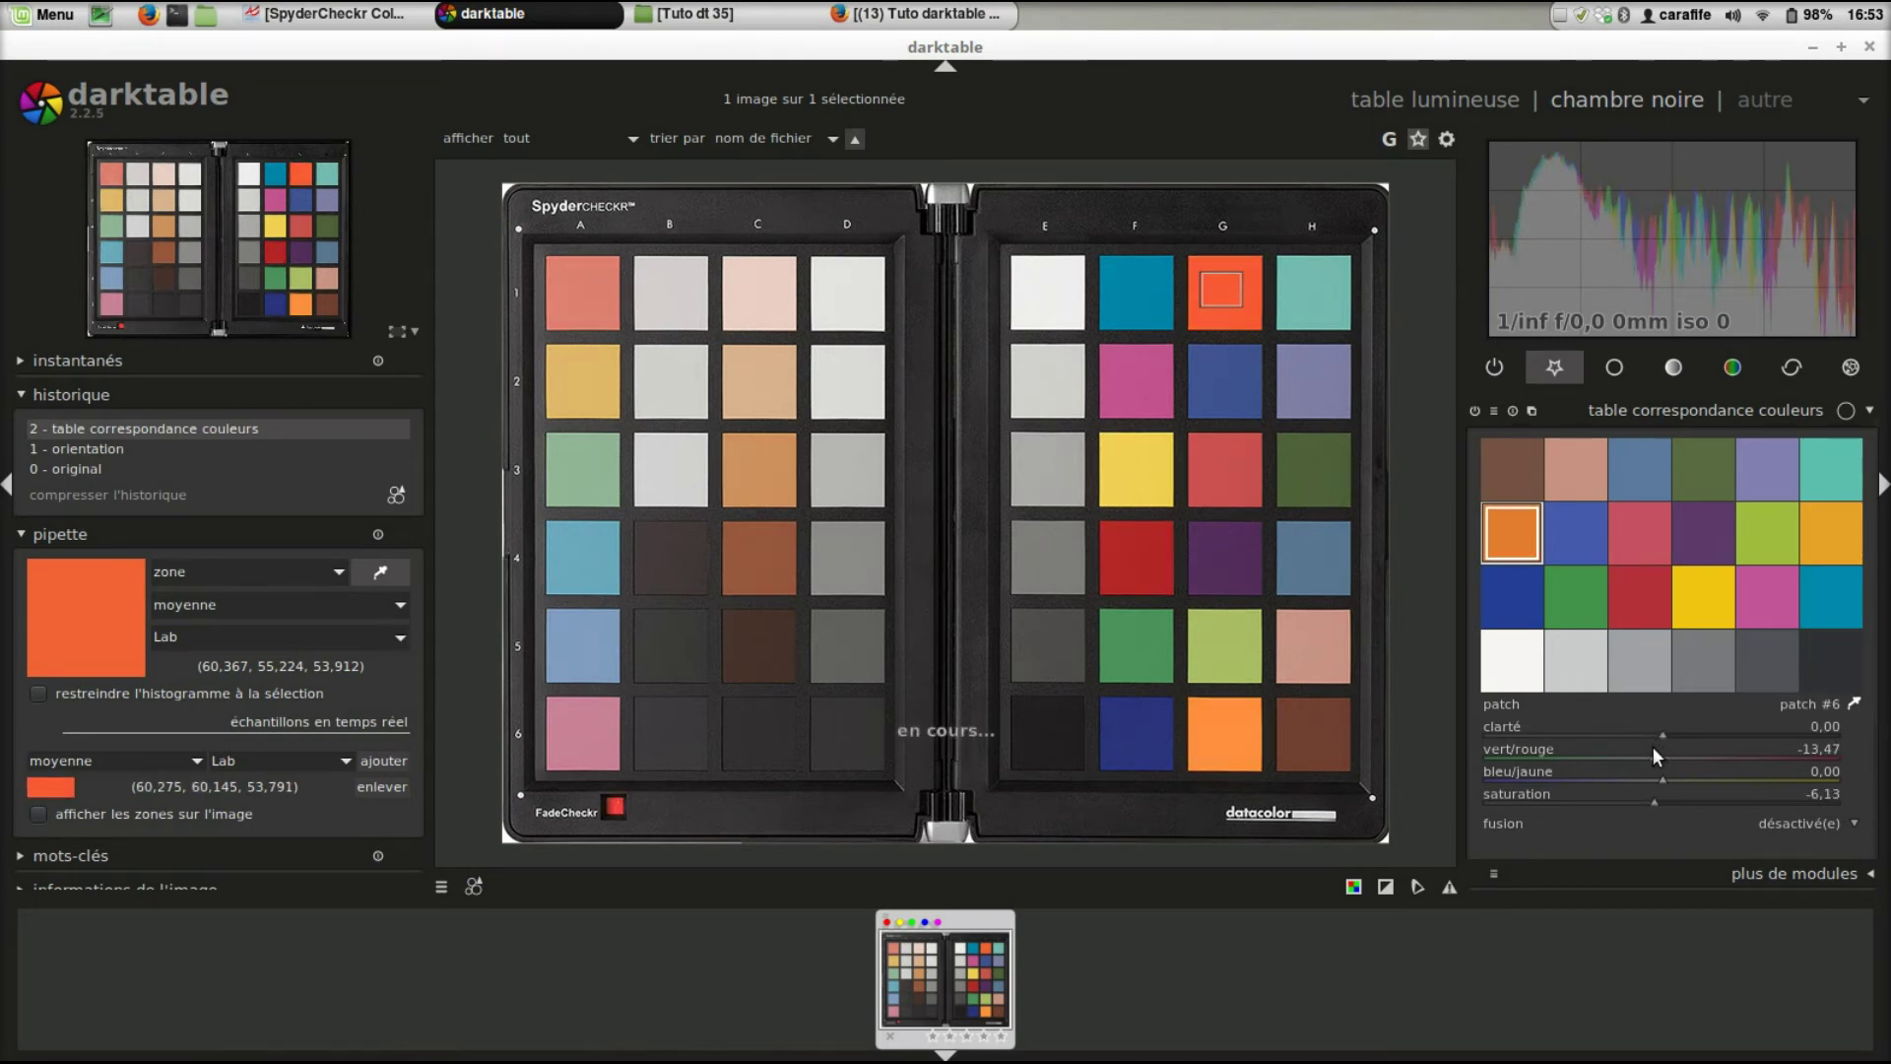
double_click(1654, 746)
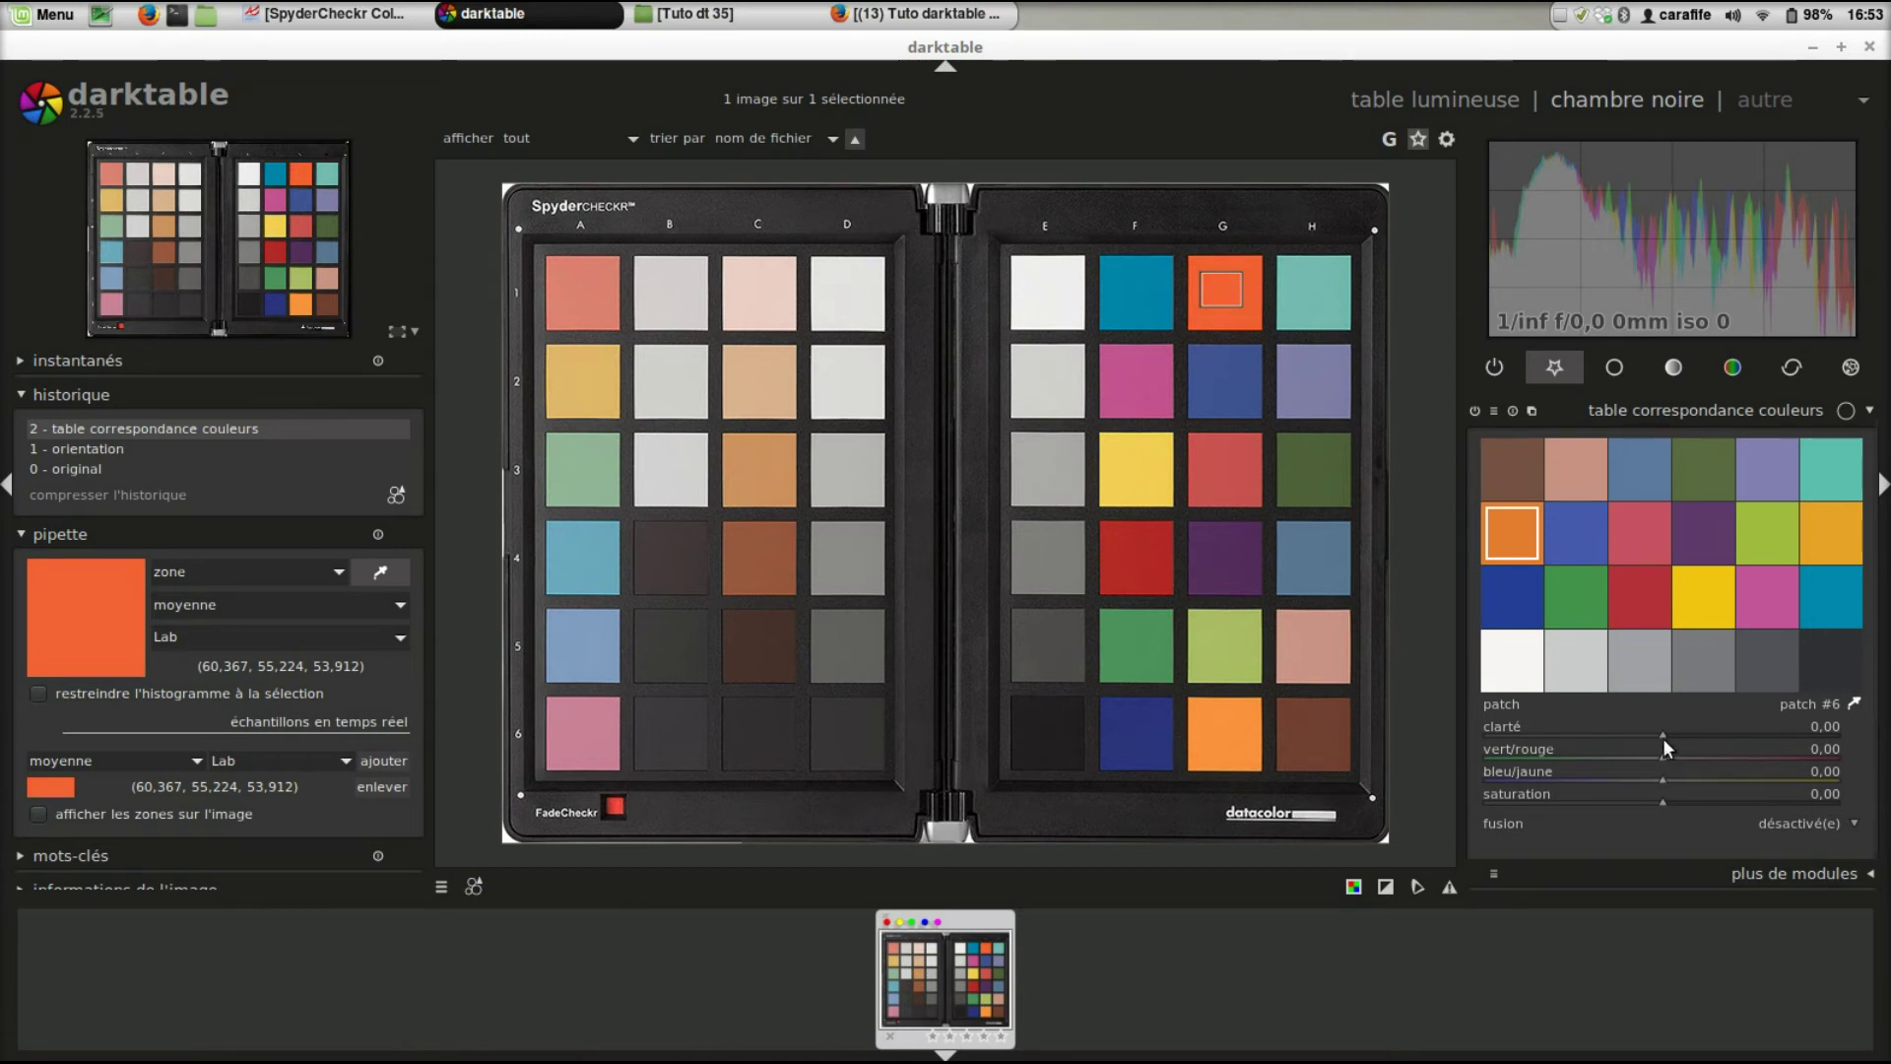
Step: Set clarté to 1,00 and bleu/jaune to 8,00 for orange patch #6
scroll(1654, 734, up, 2)
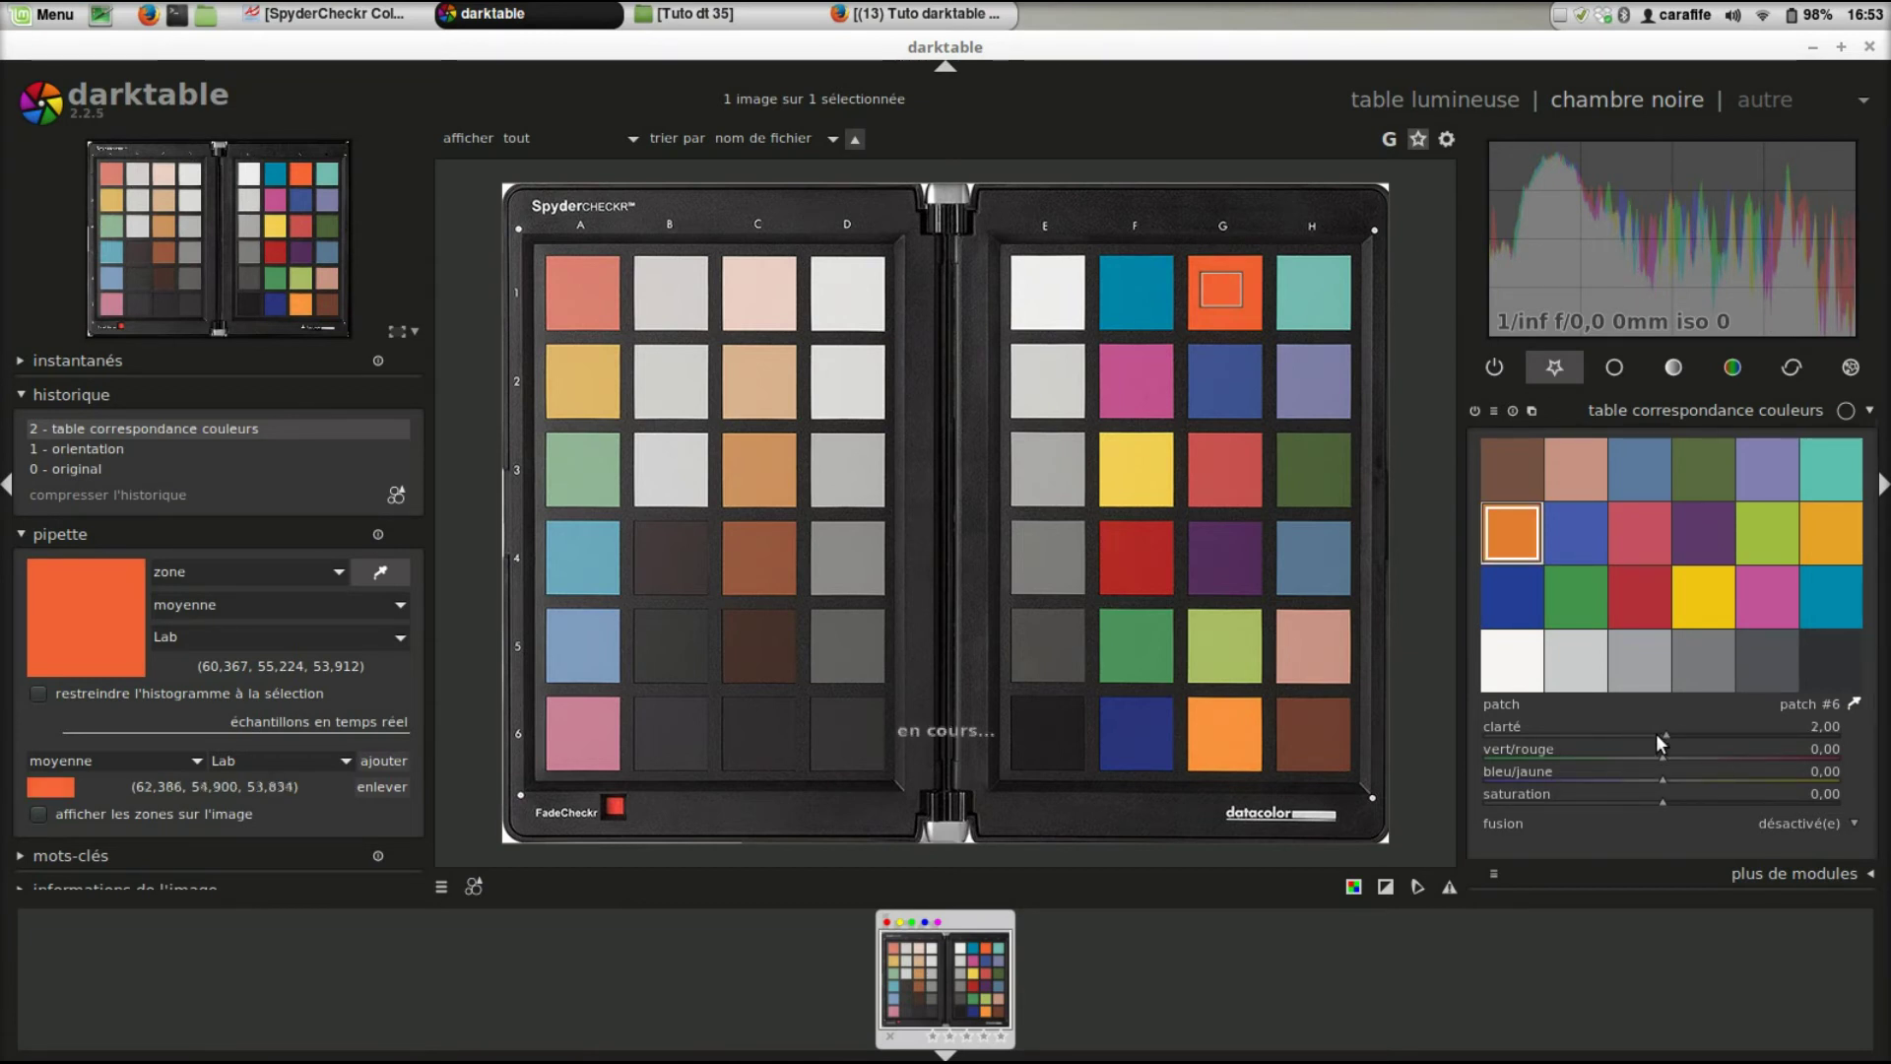
scroll(1656, 733, down, 1)
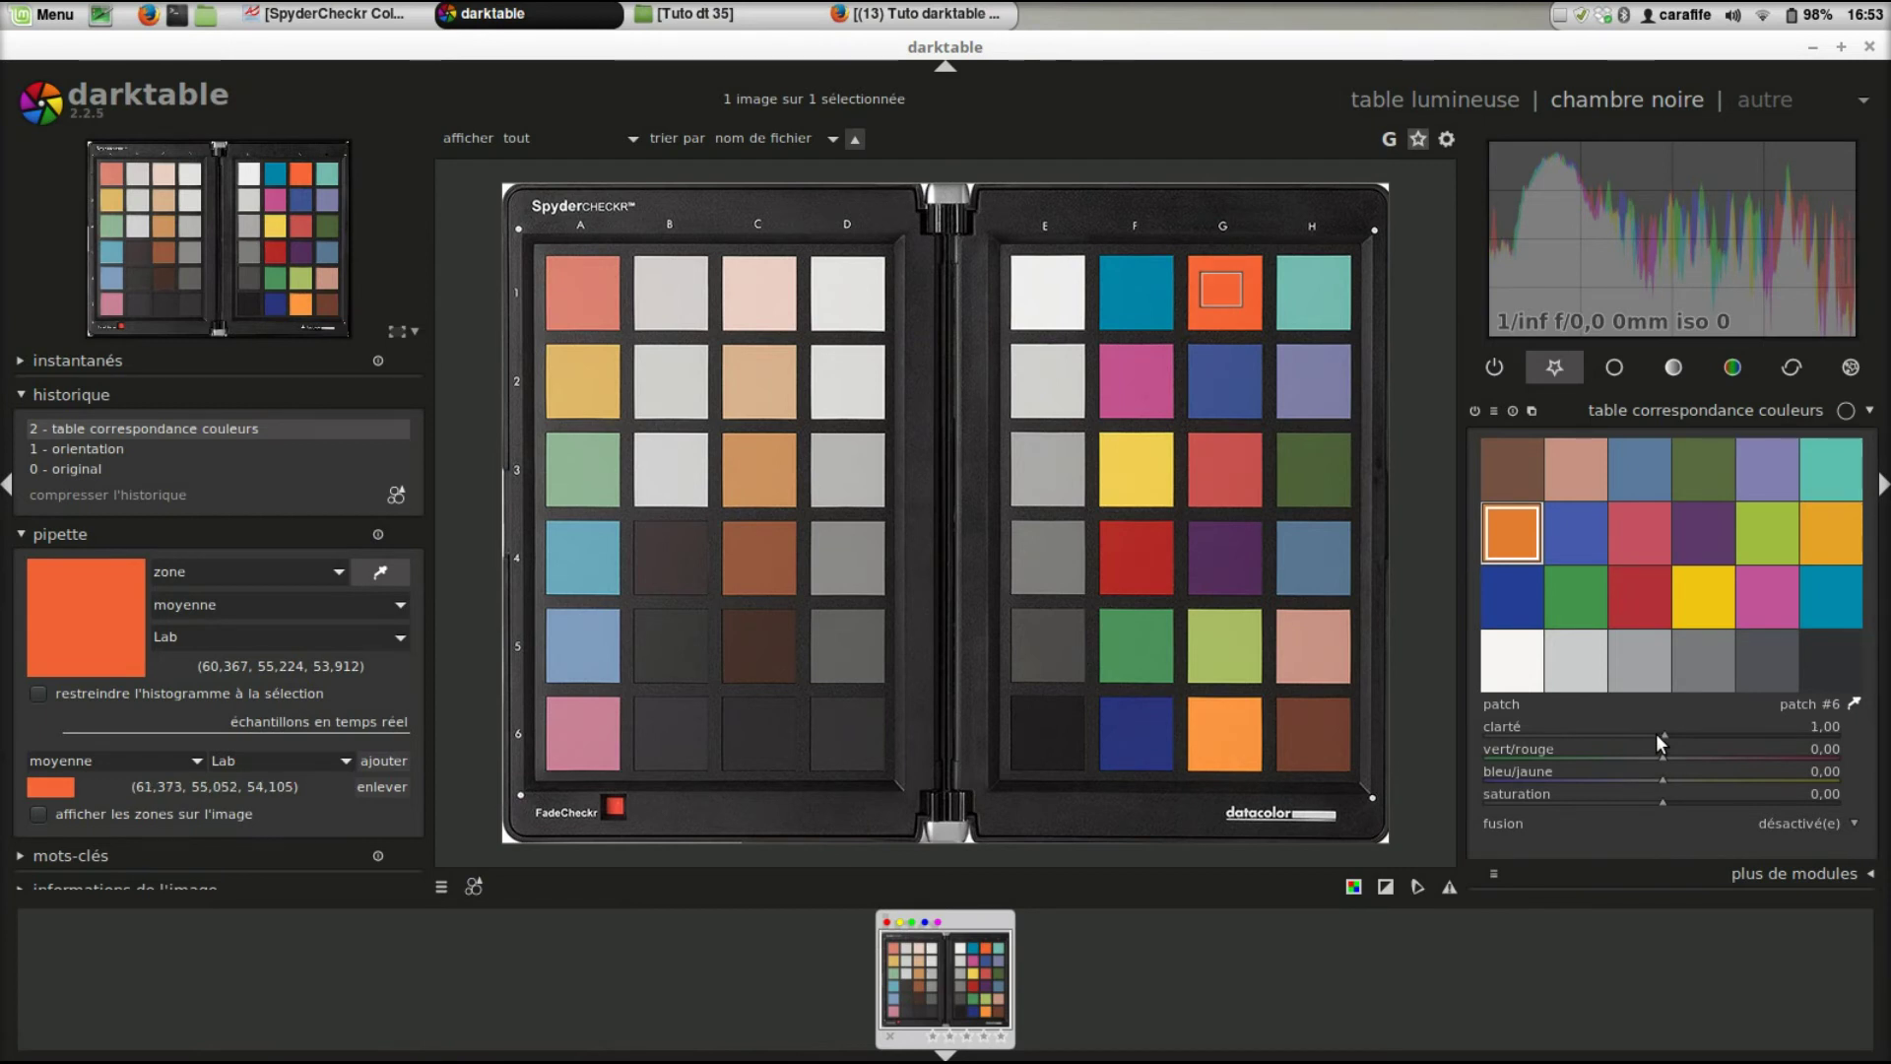
scroll(1670, 772, up, 8)
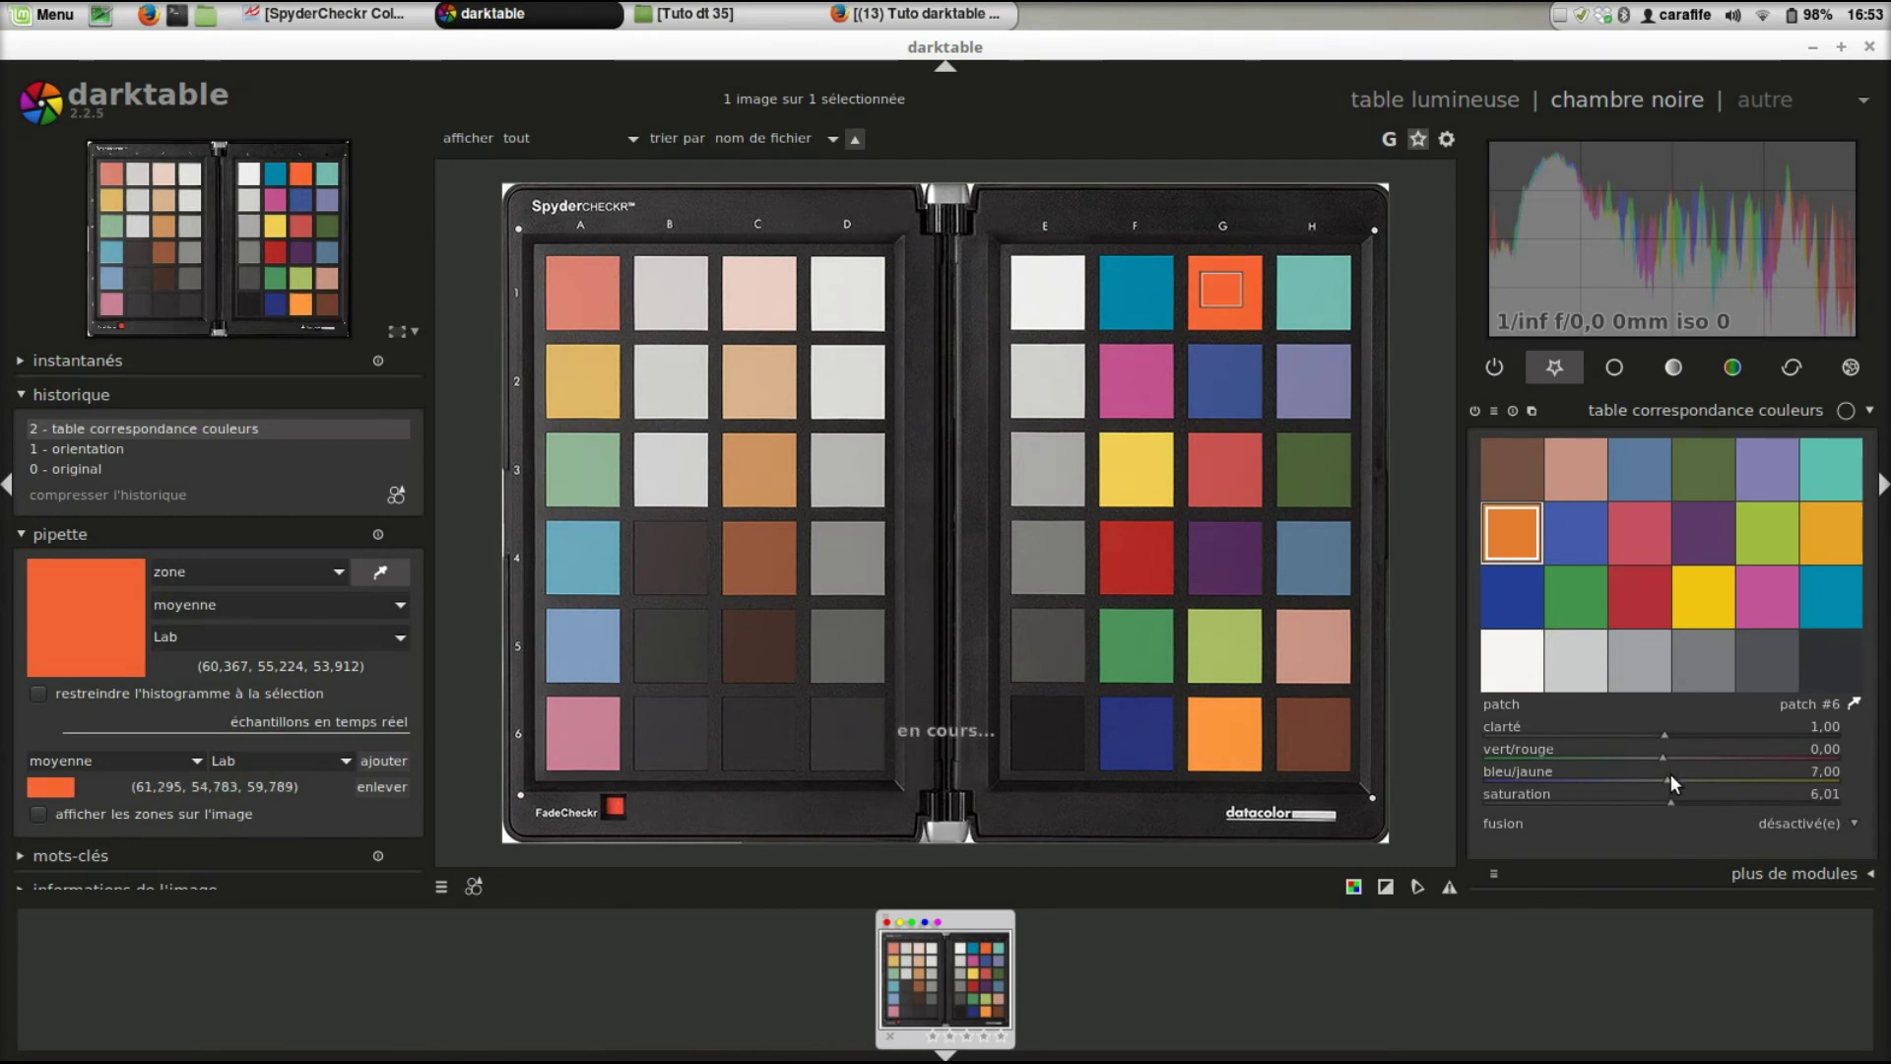
scroll(1670, 772, down, 1)
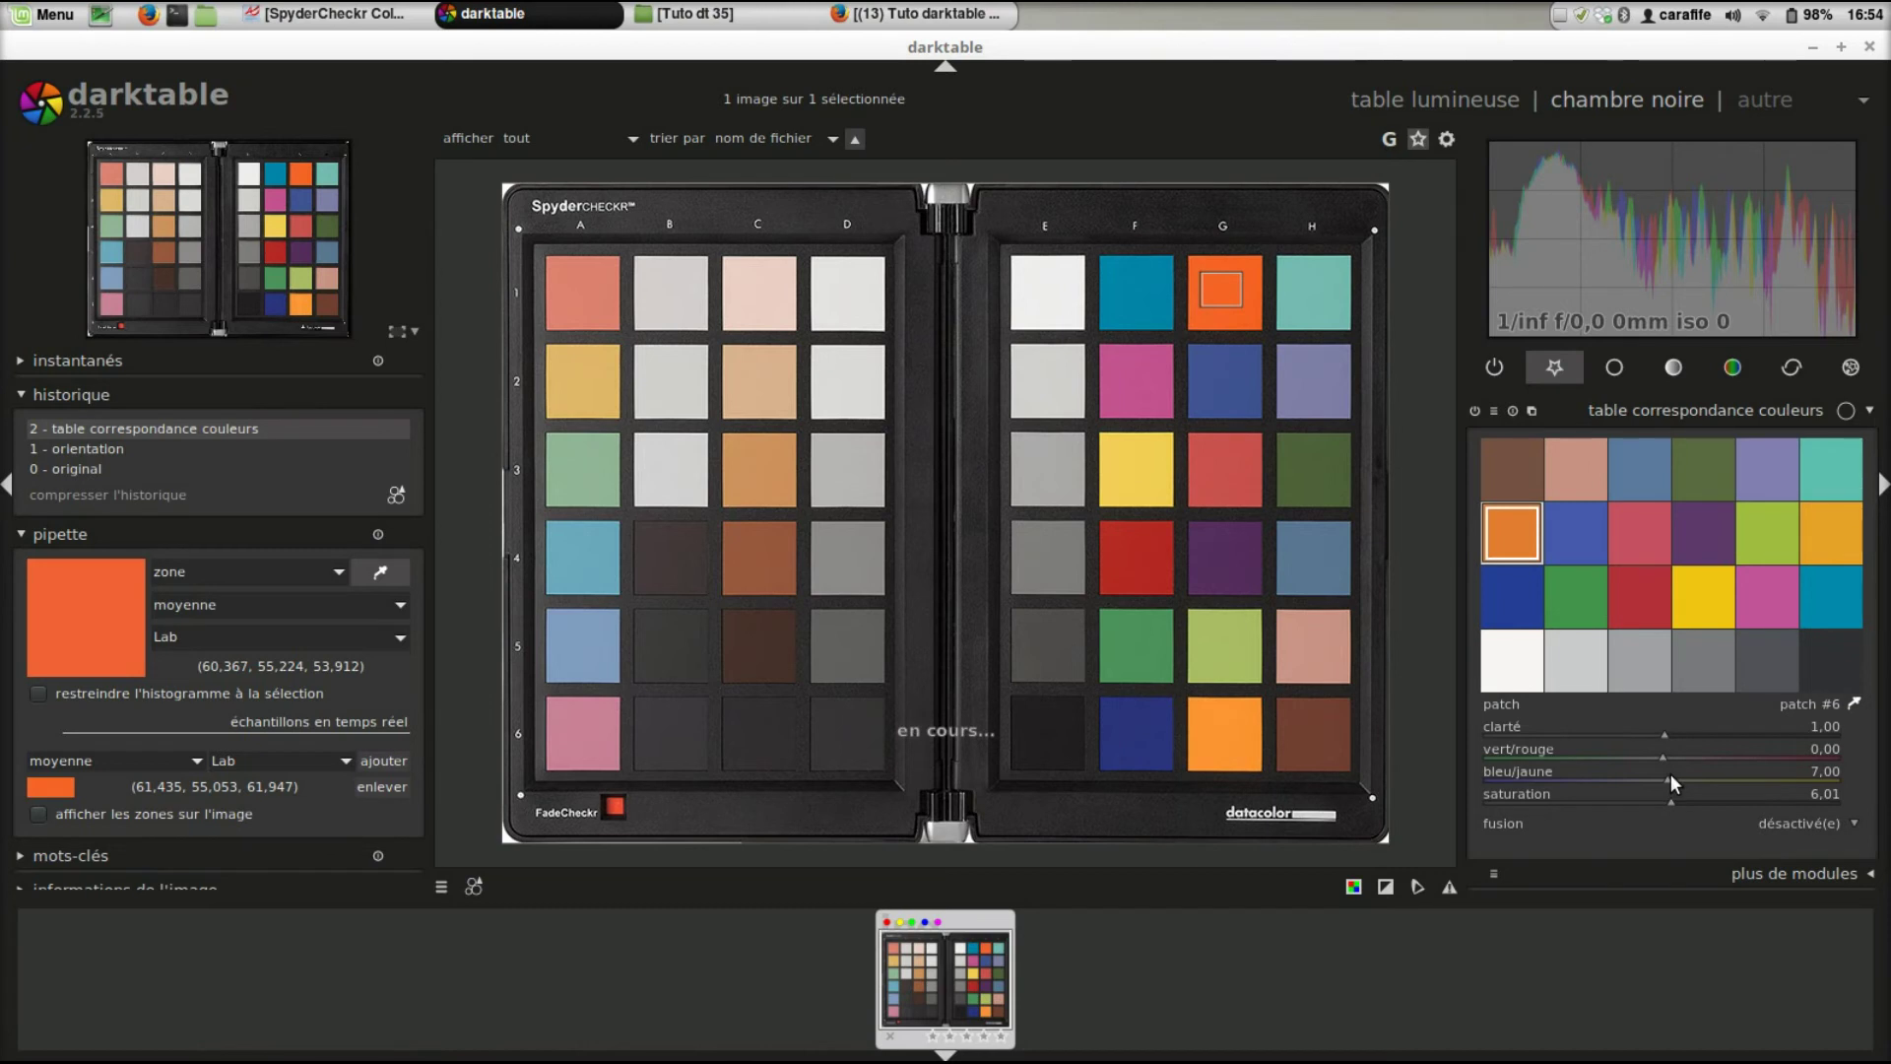
scroll(1670, 773, up, 1)
Step: Adjust orange patch #6 to vert/rouge -17,28, bleu/jaune 8,04 and saturation 0,26, with clarté at 0,00
scroll(1645, 758, down, 4)
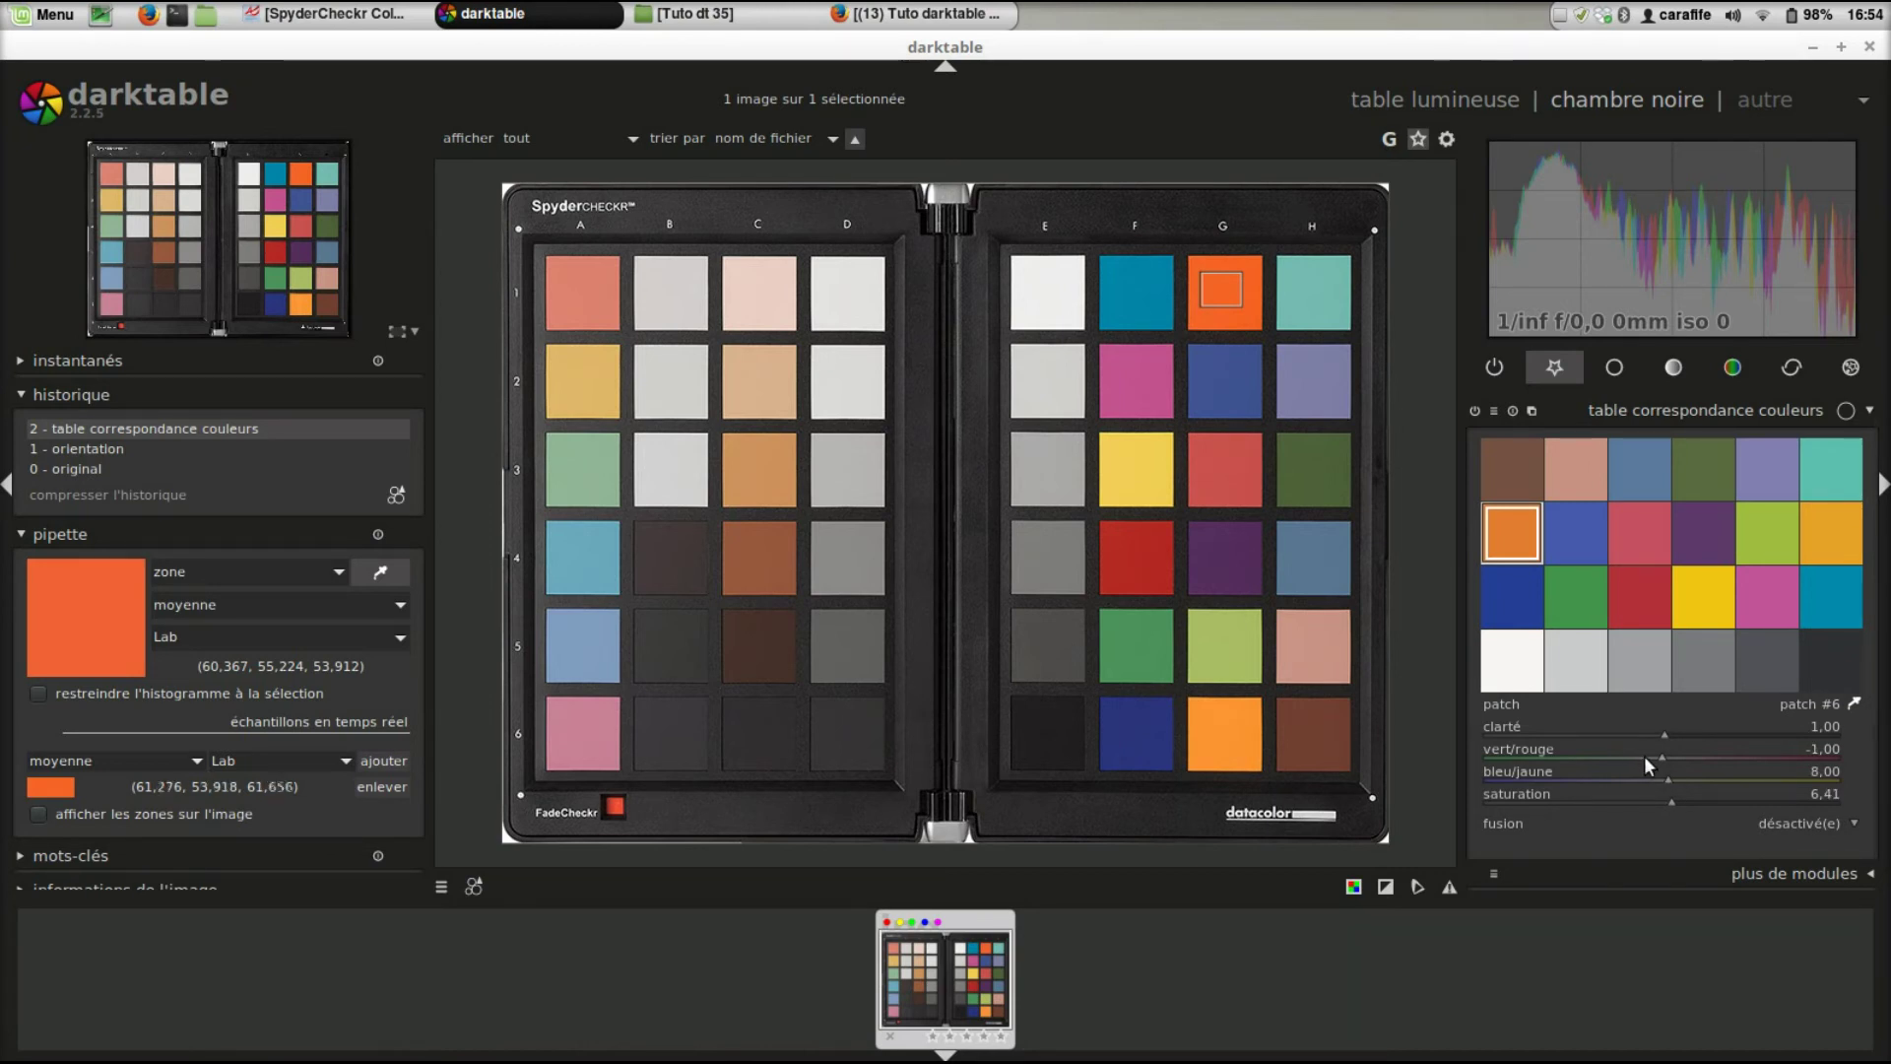
scroll(1644, 757, down, 11)
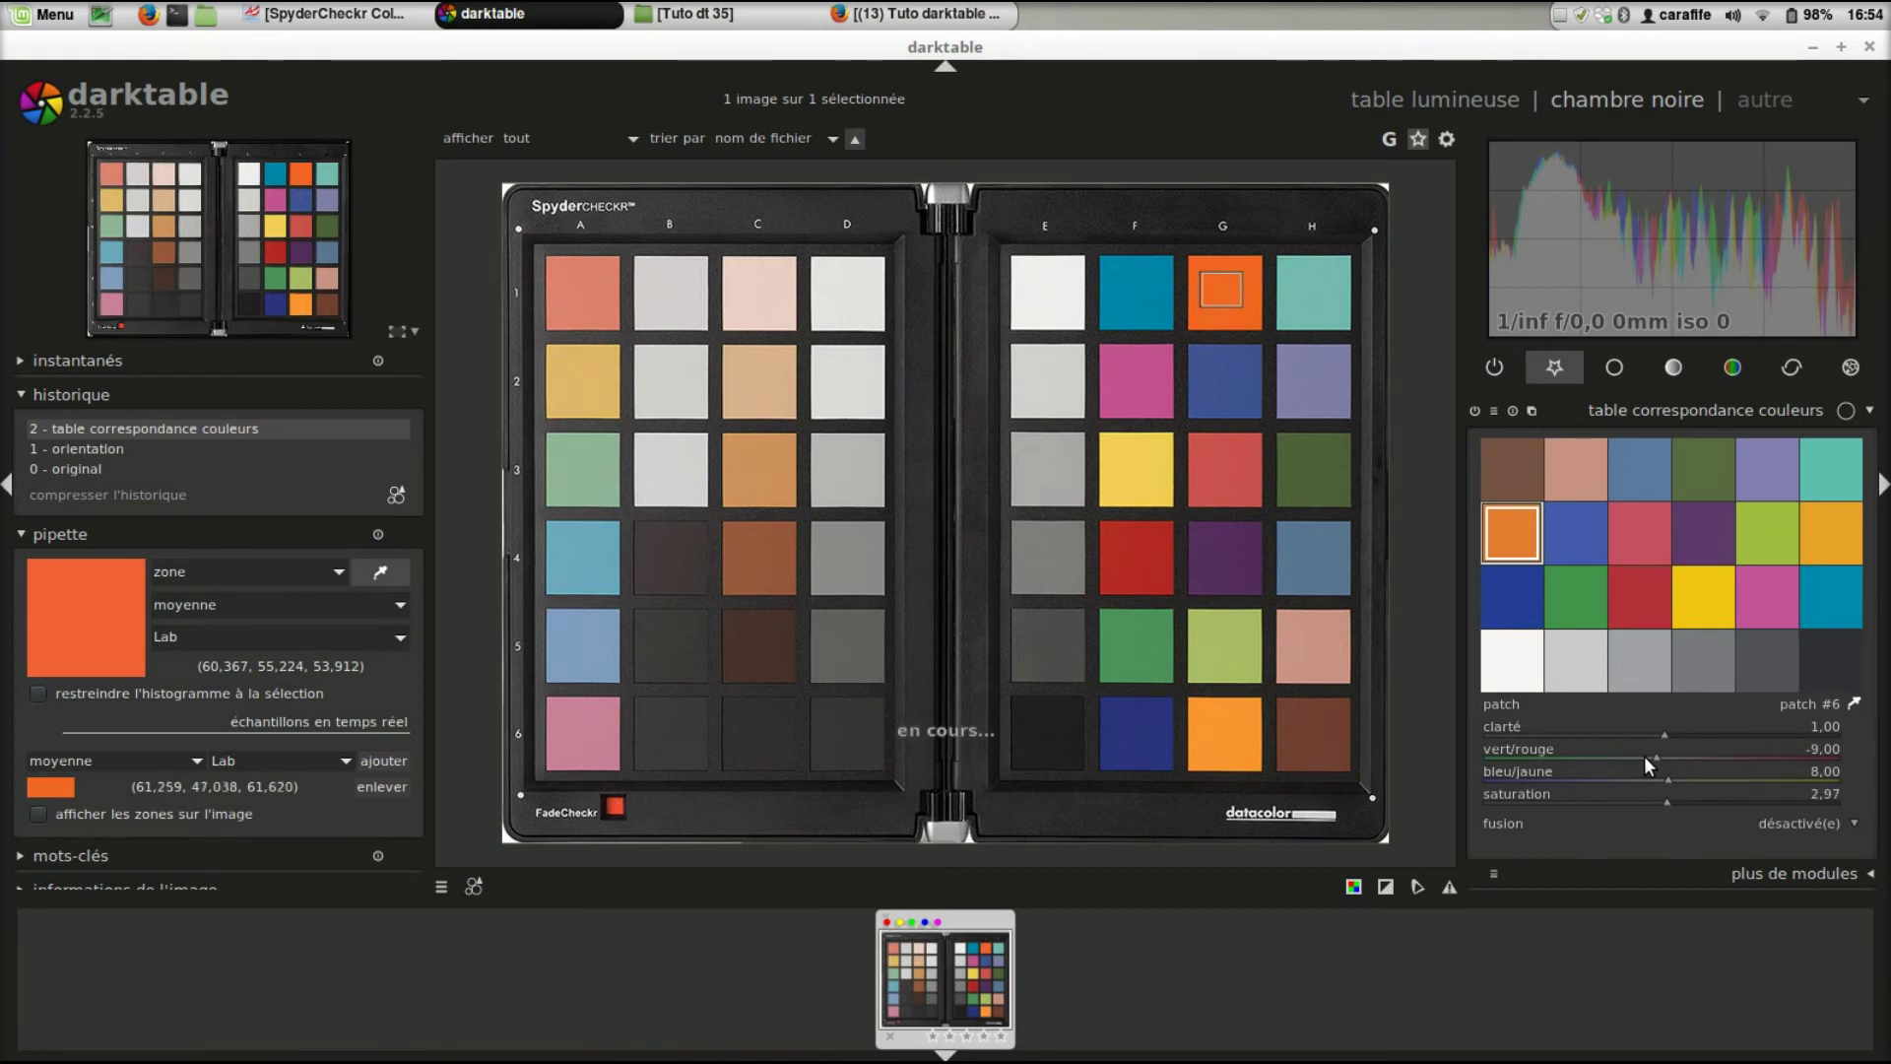
scroll(1645, 754, down, 2)
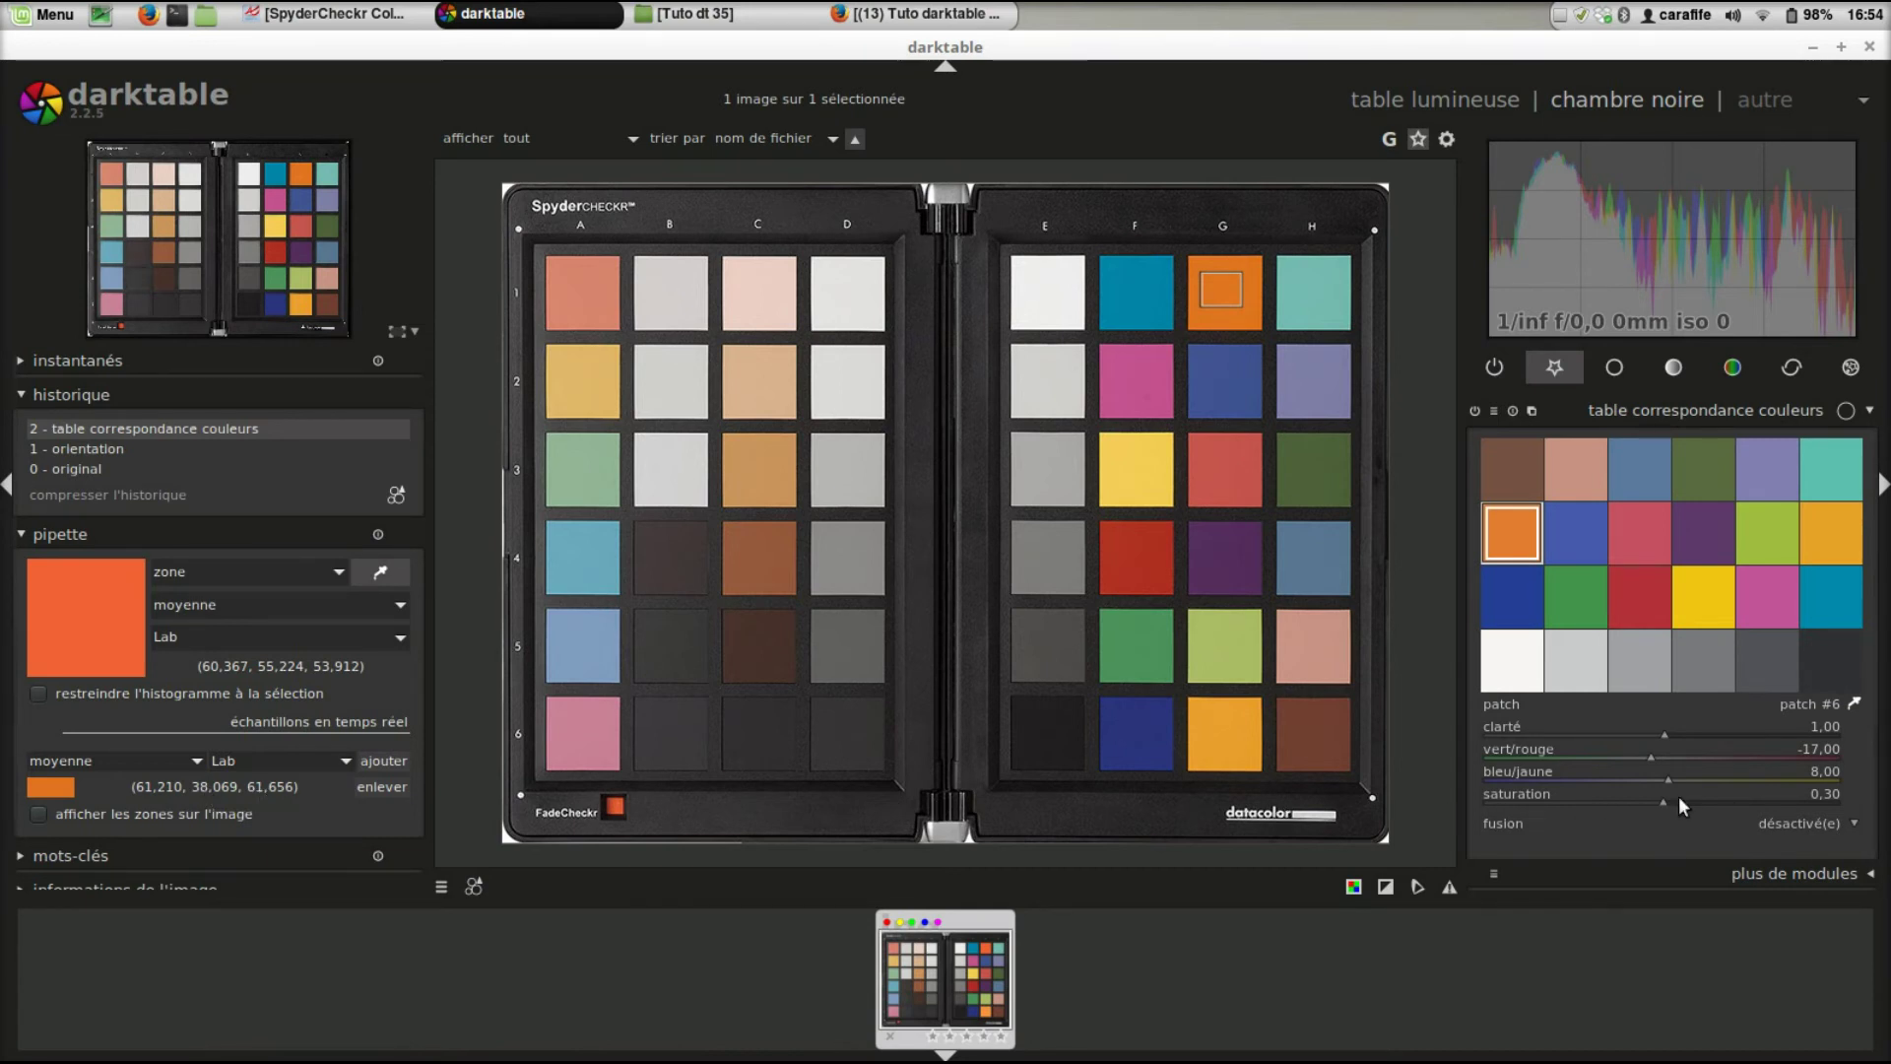
scroll(1678, 796, down, 1)
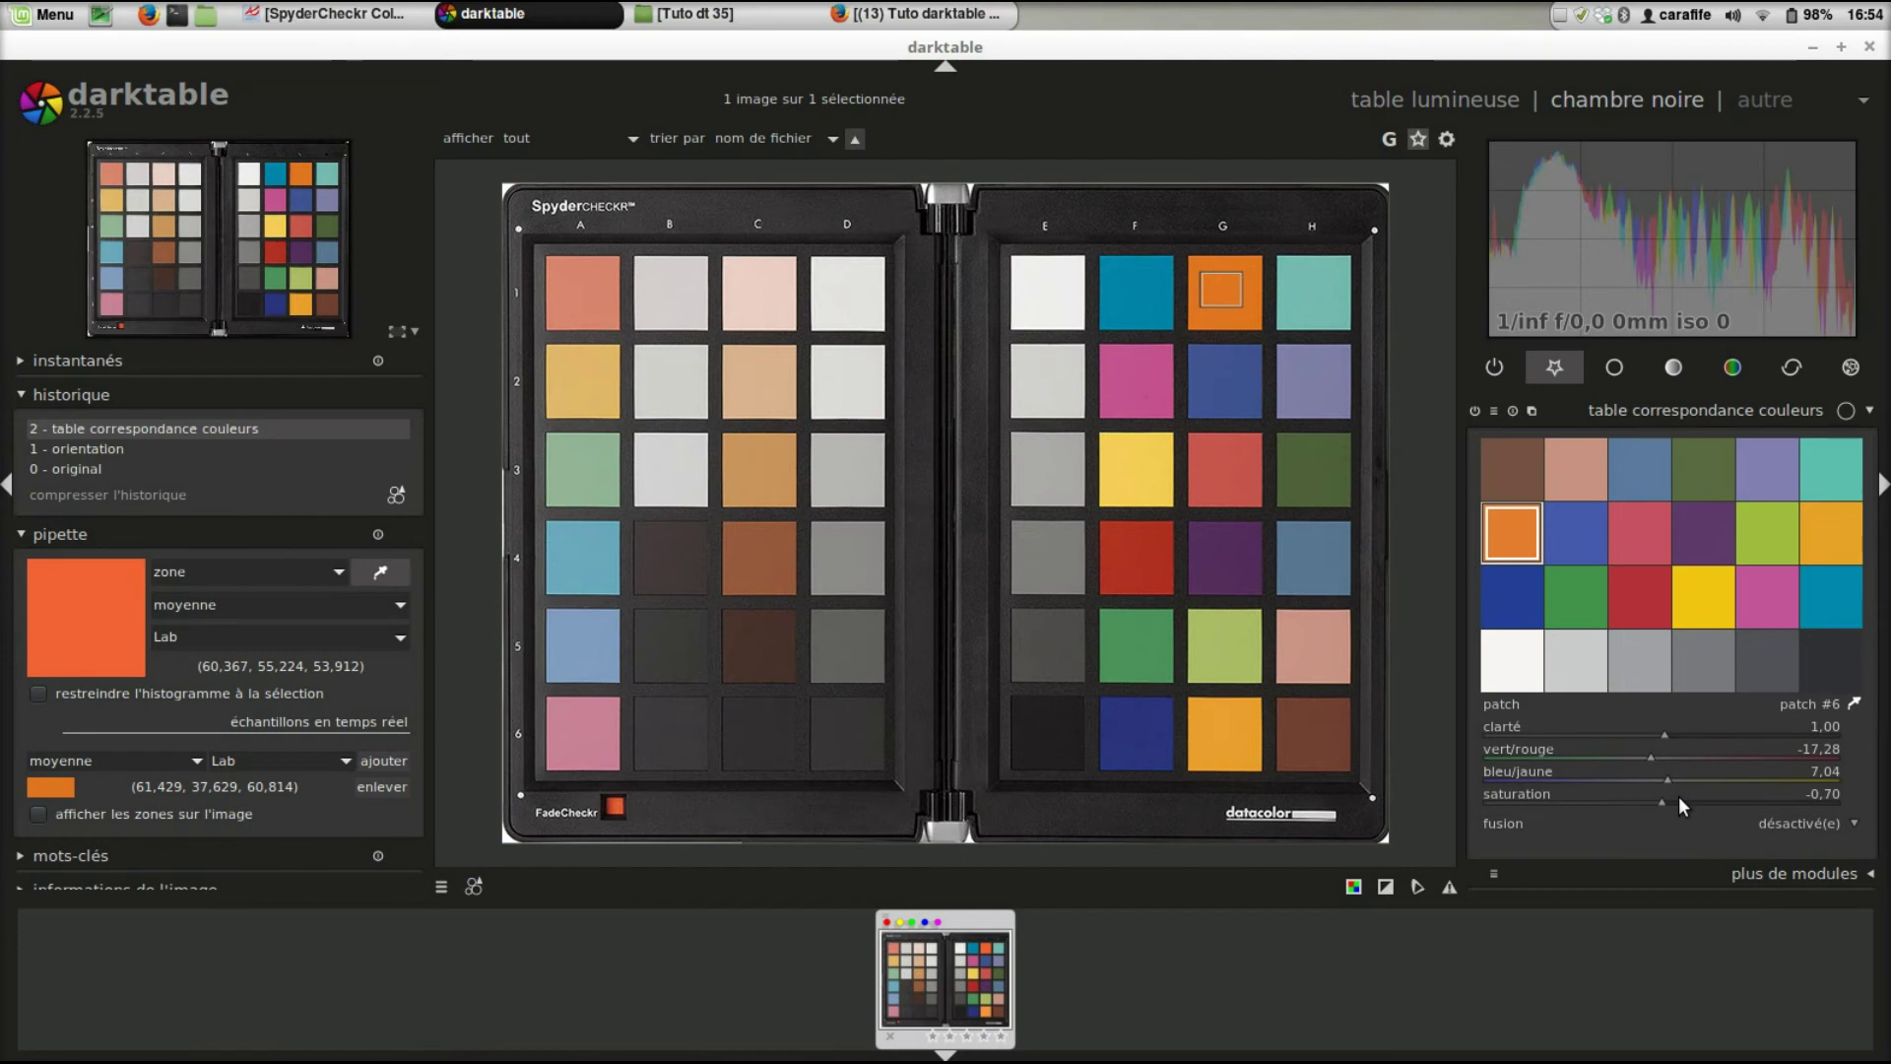
scroll(1679, 779, up, 1)
scroll(1634, 726, down, 1)
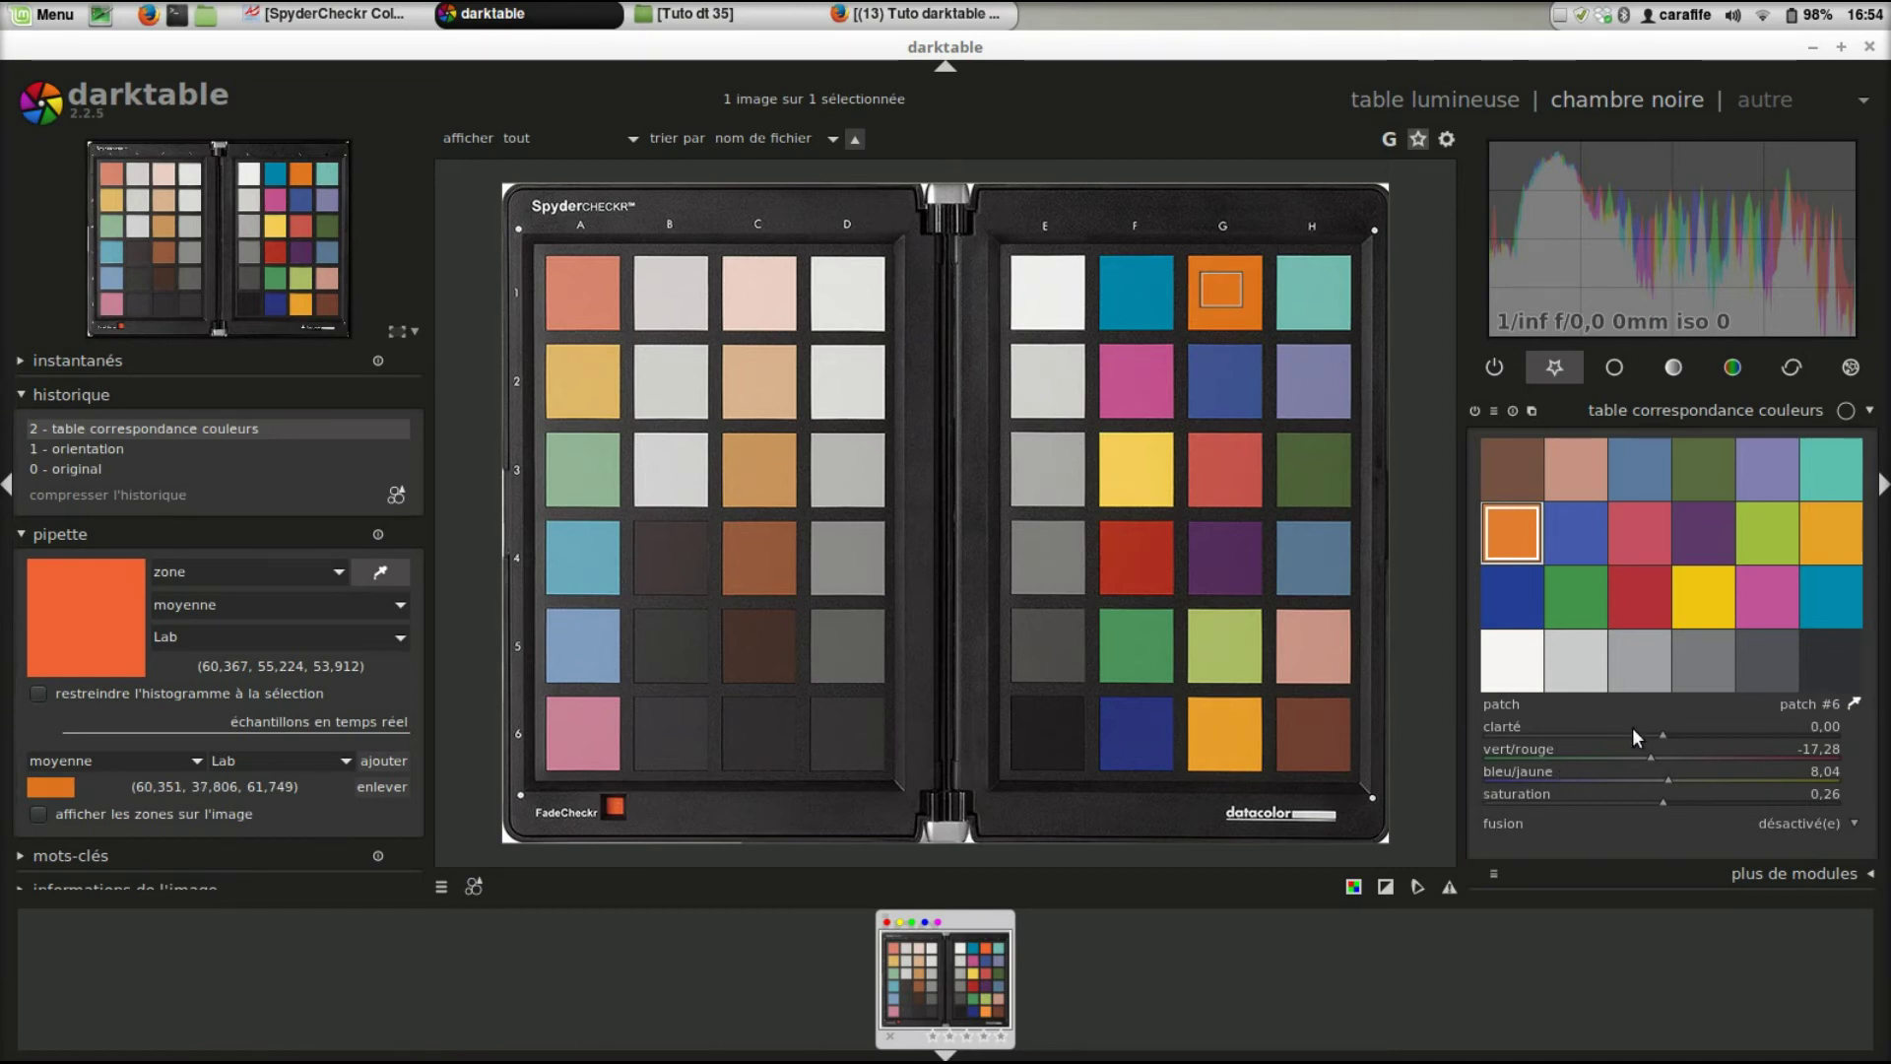
Step: Compare the adjusted orange with the PDF's Primary Orange values, and compare the outlines of edited patch #6 and unedited patch #7
click(325, 14)
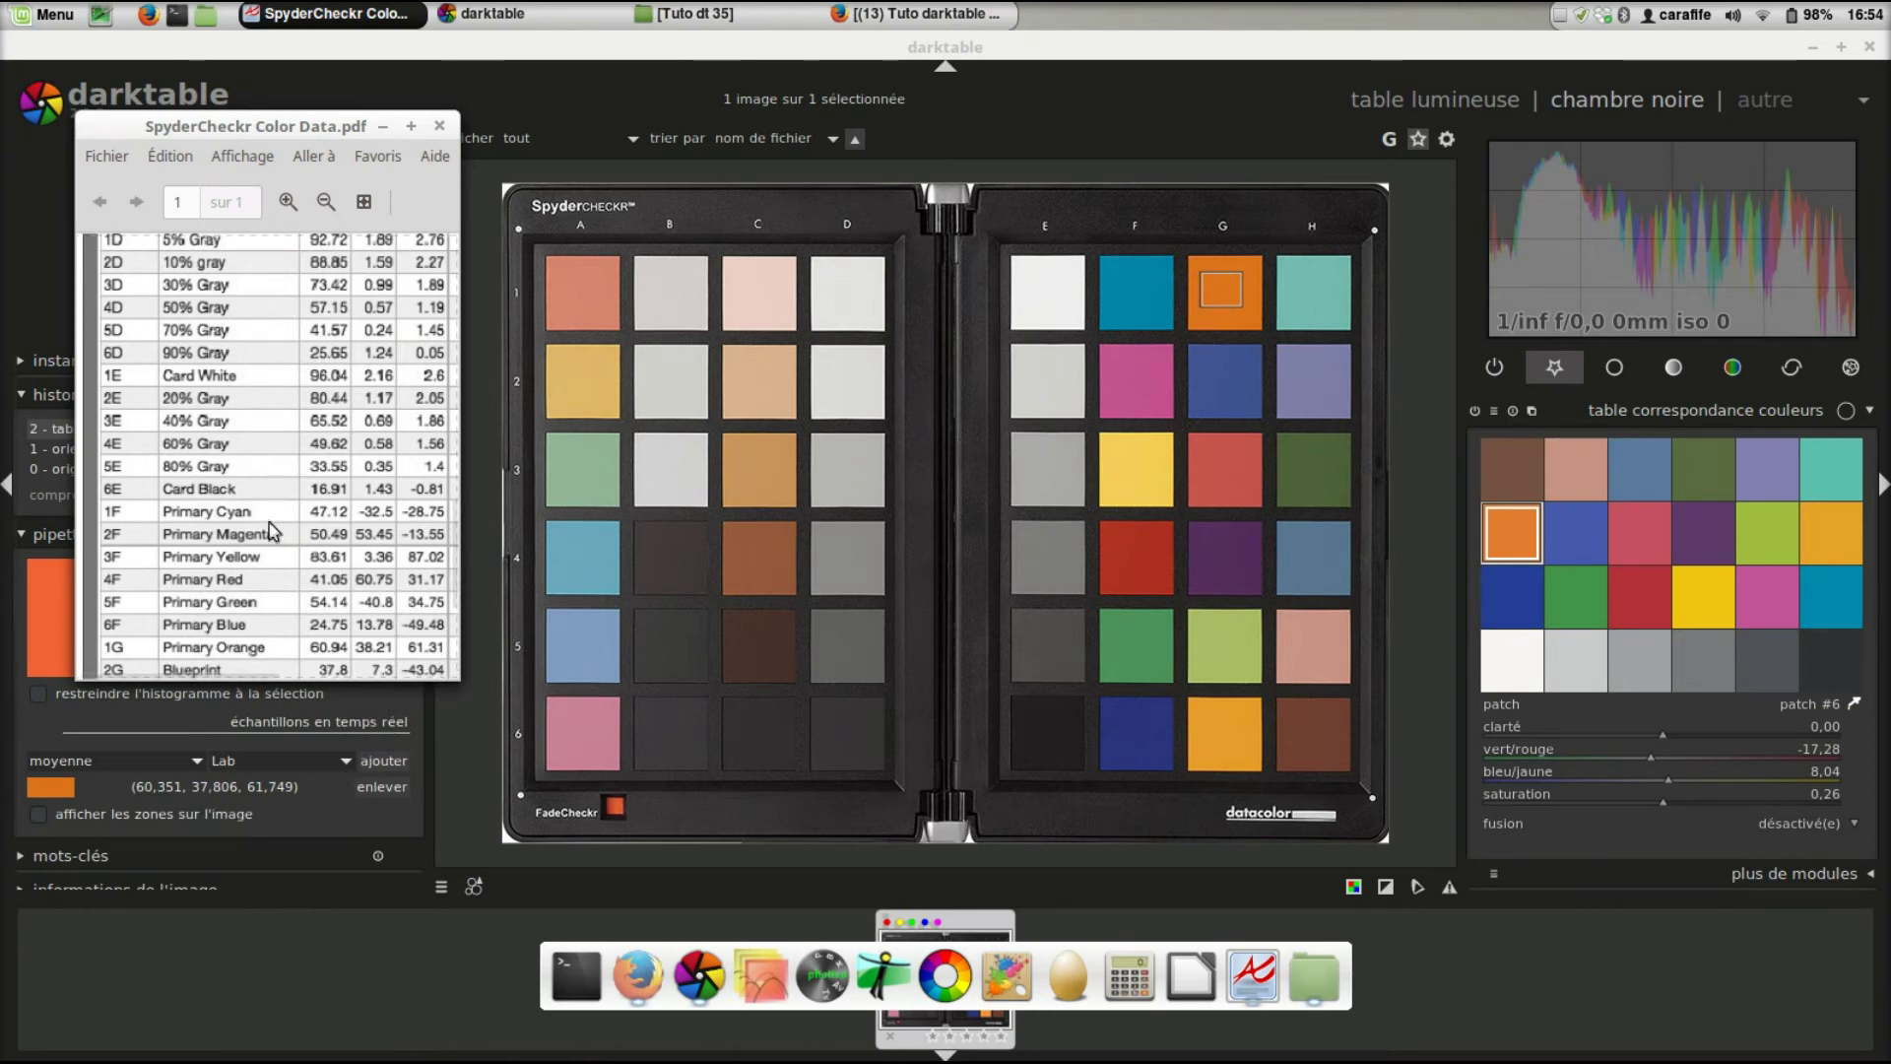
click(384, 125)
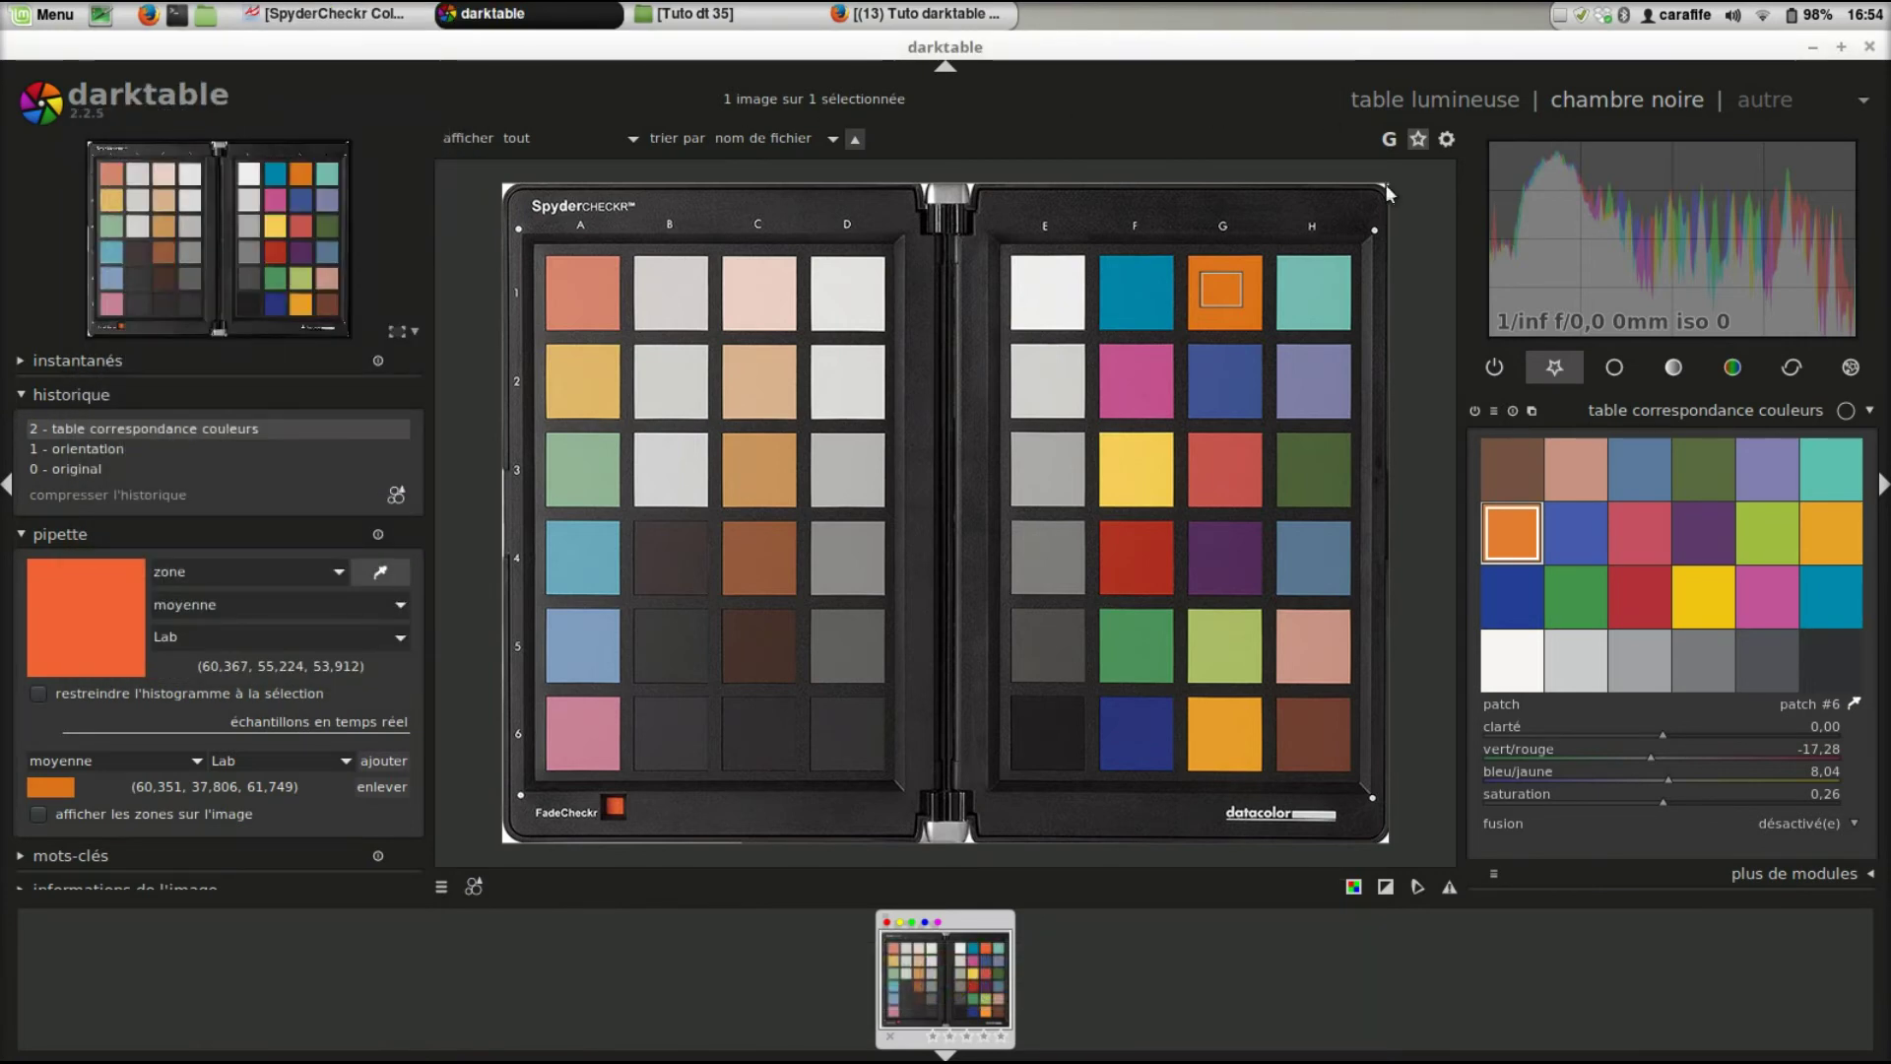
click(1576, 529)
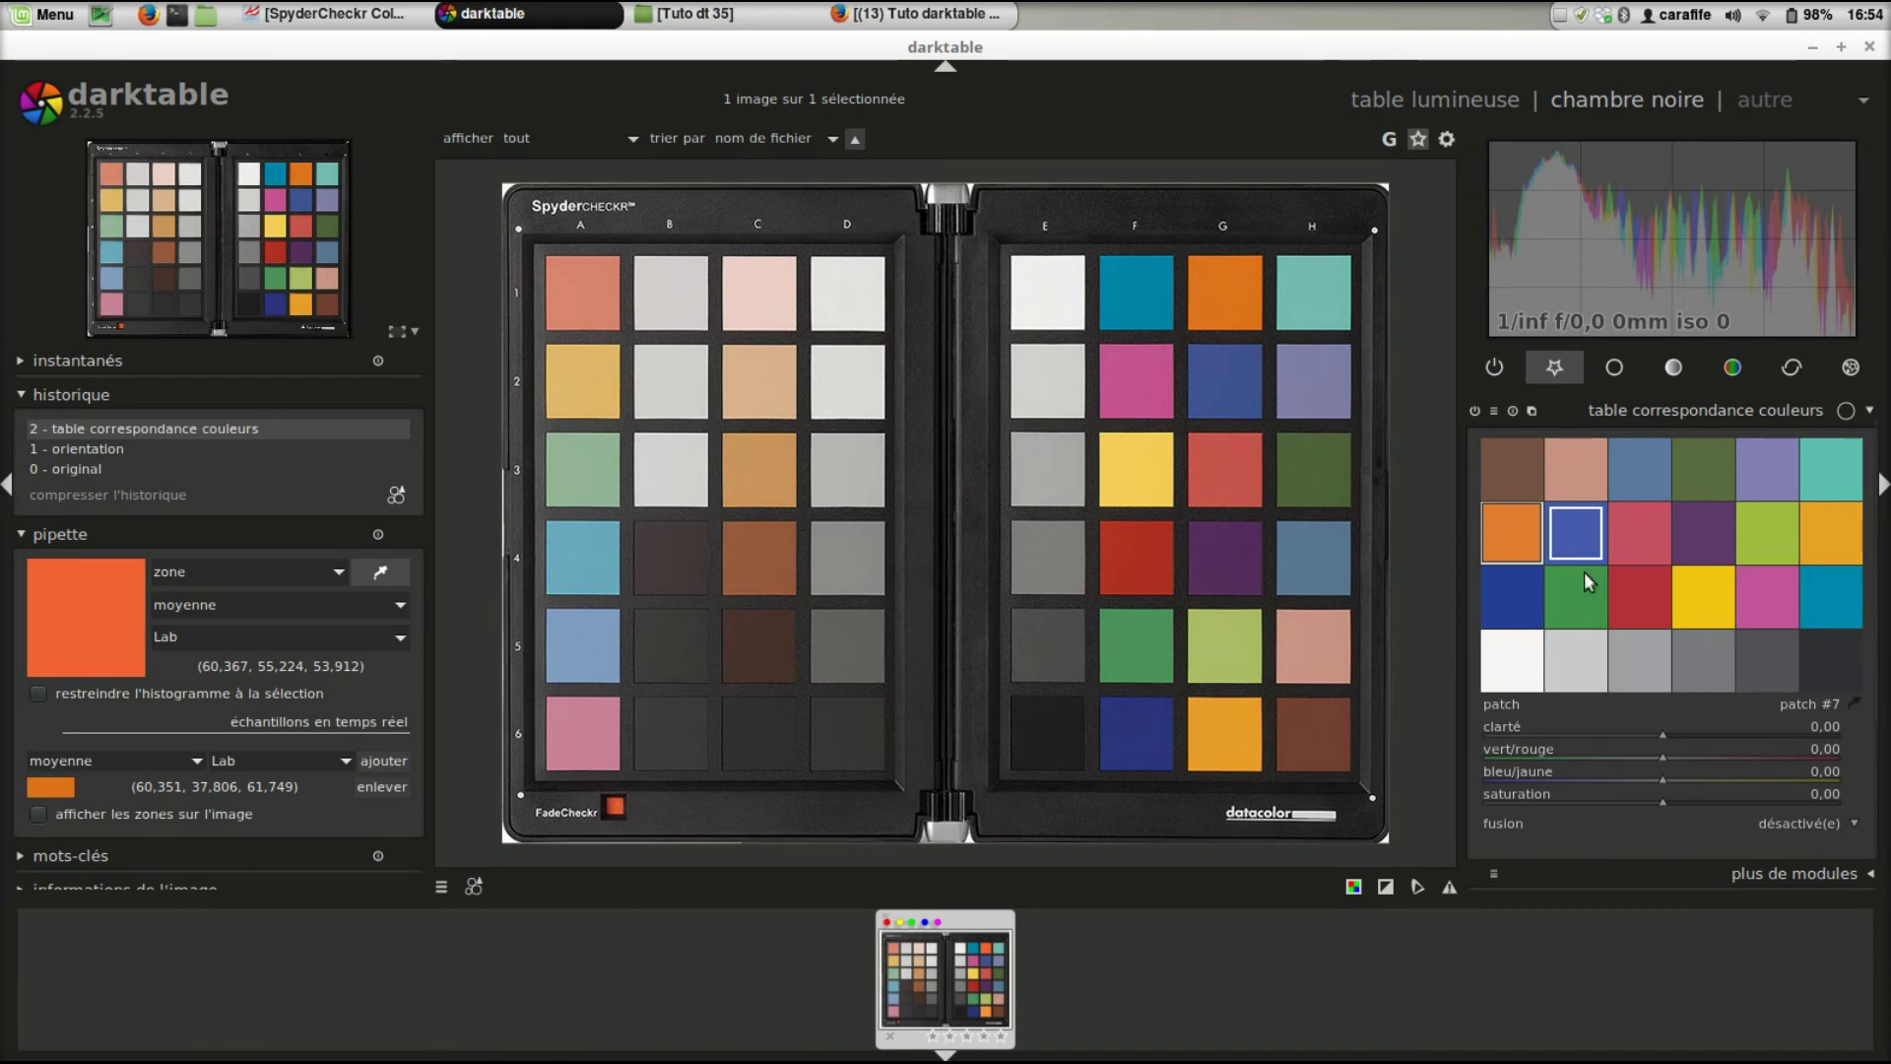
click(1519, 536)
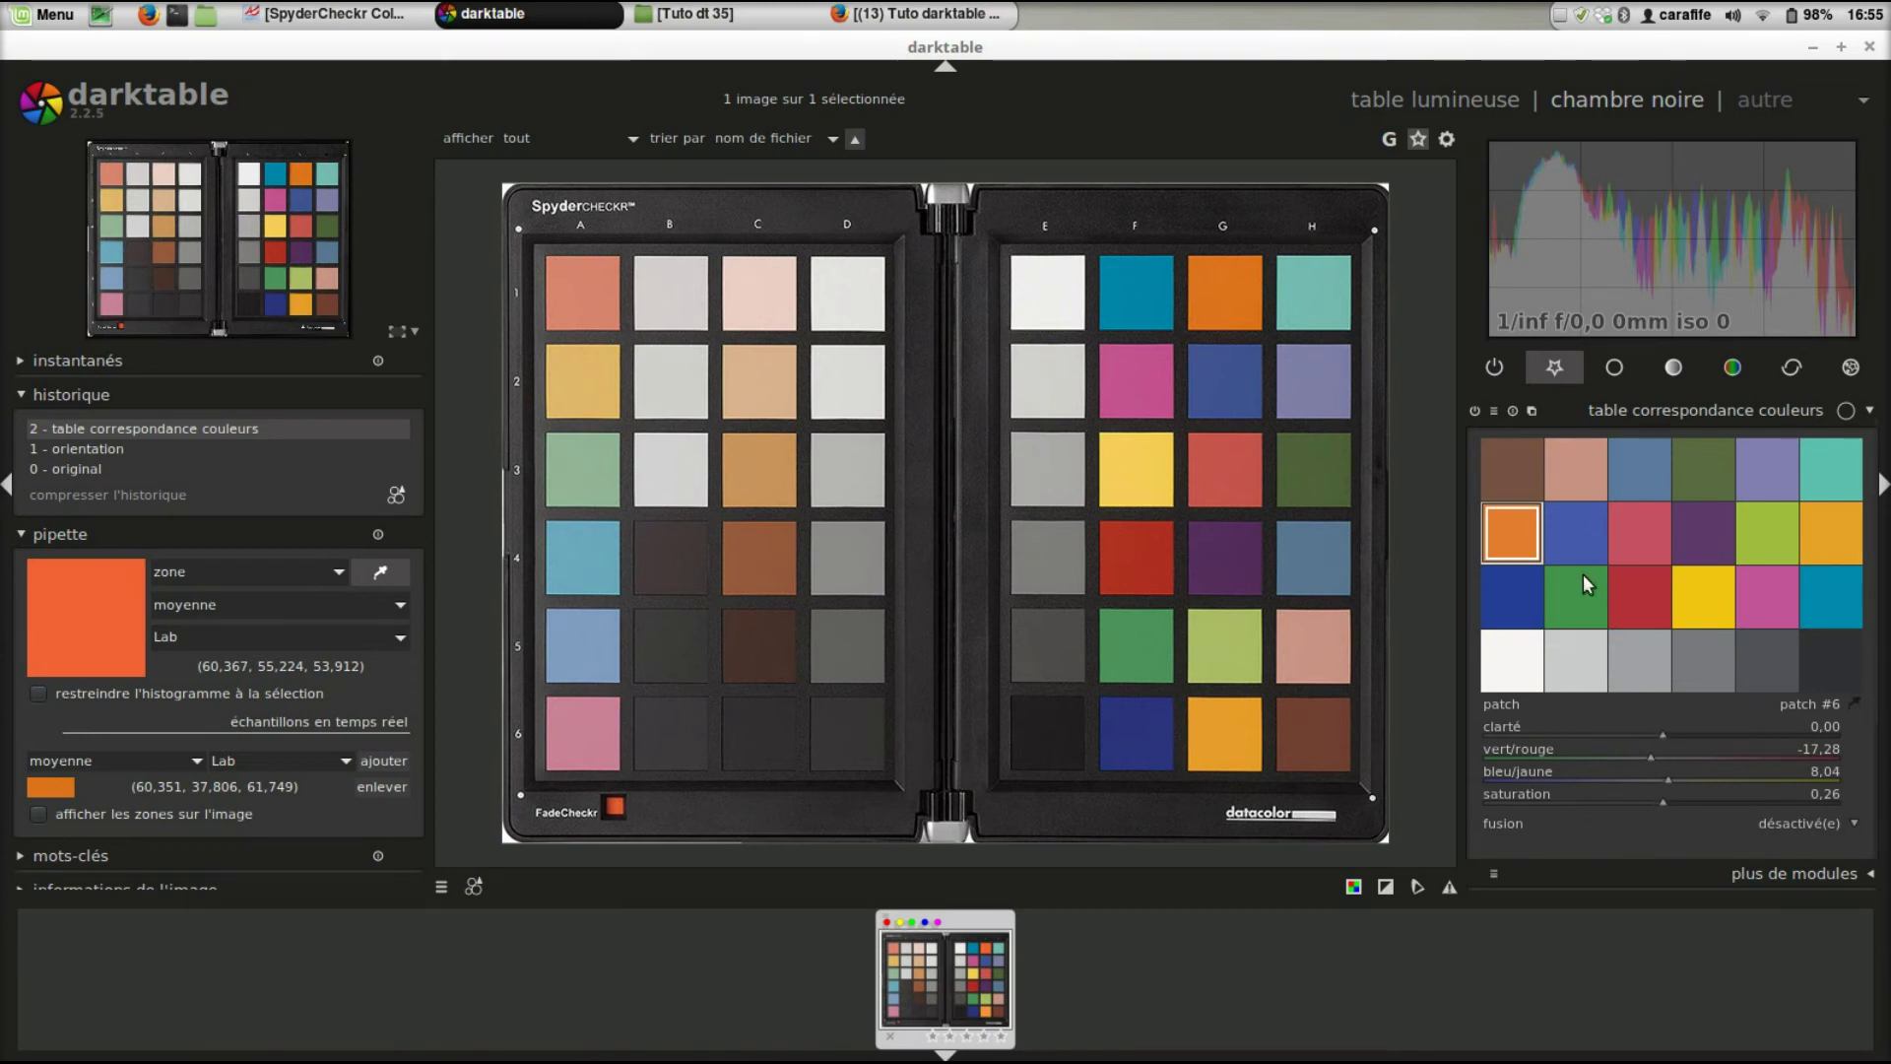
click(1578, 538)
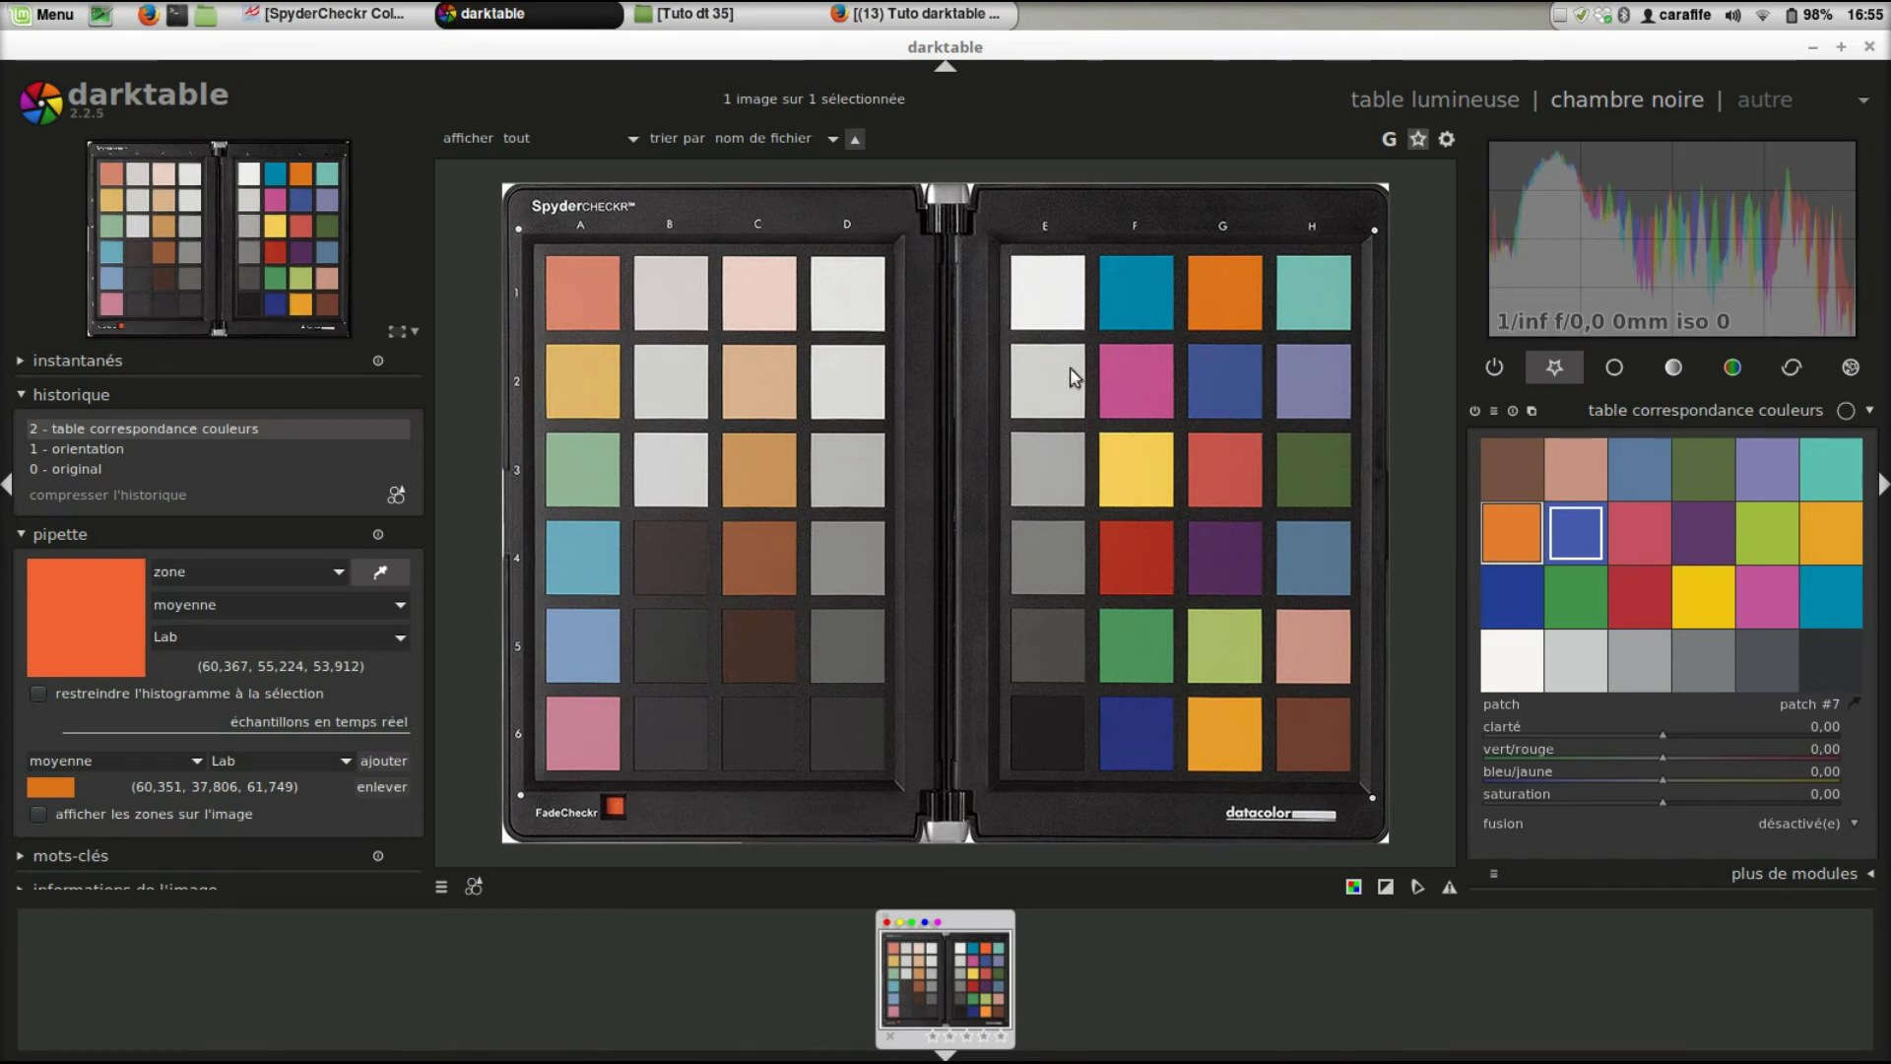
mouse_move(1824, 652)
click(1515, 533)
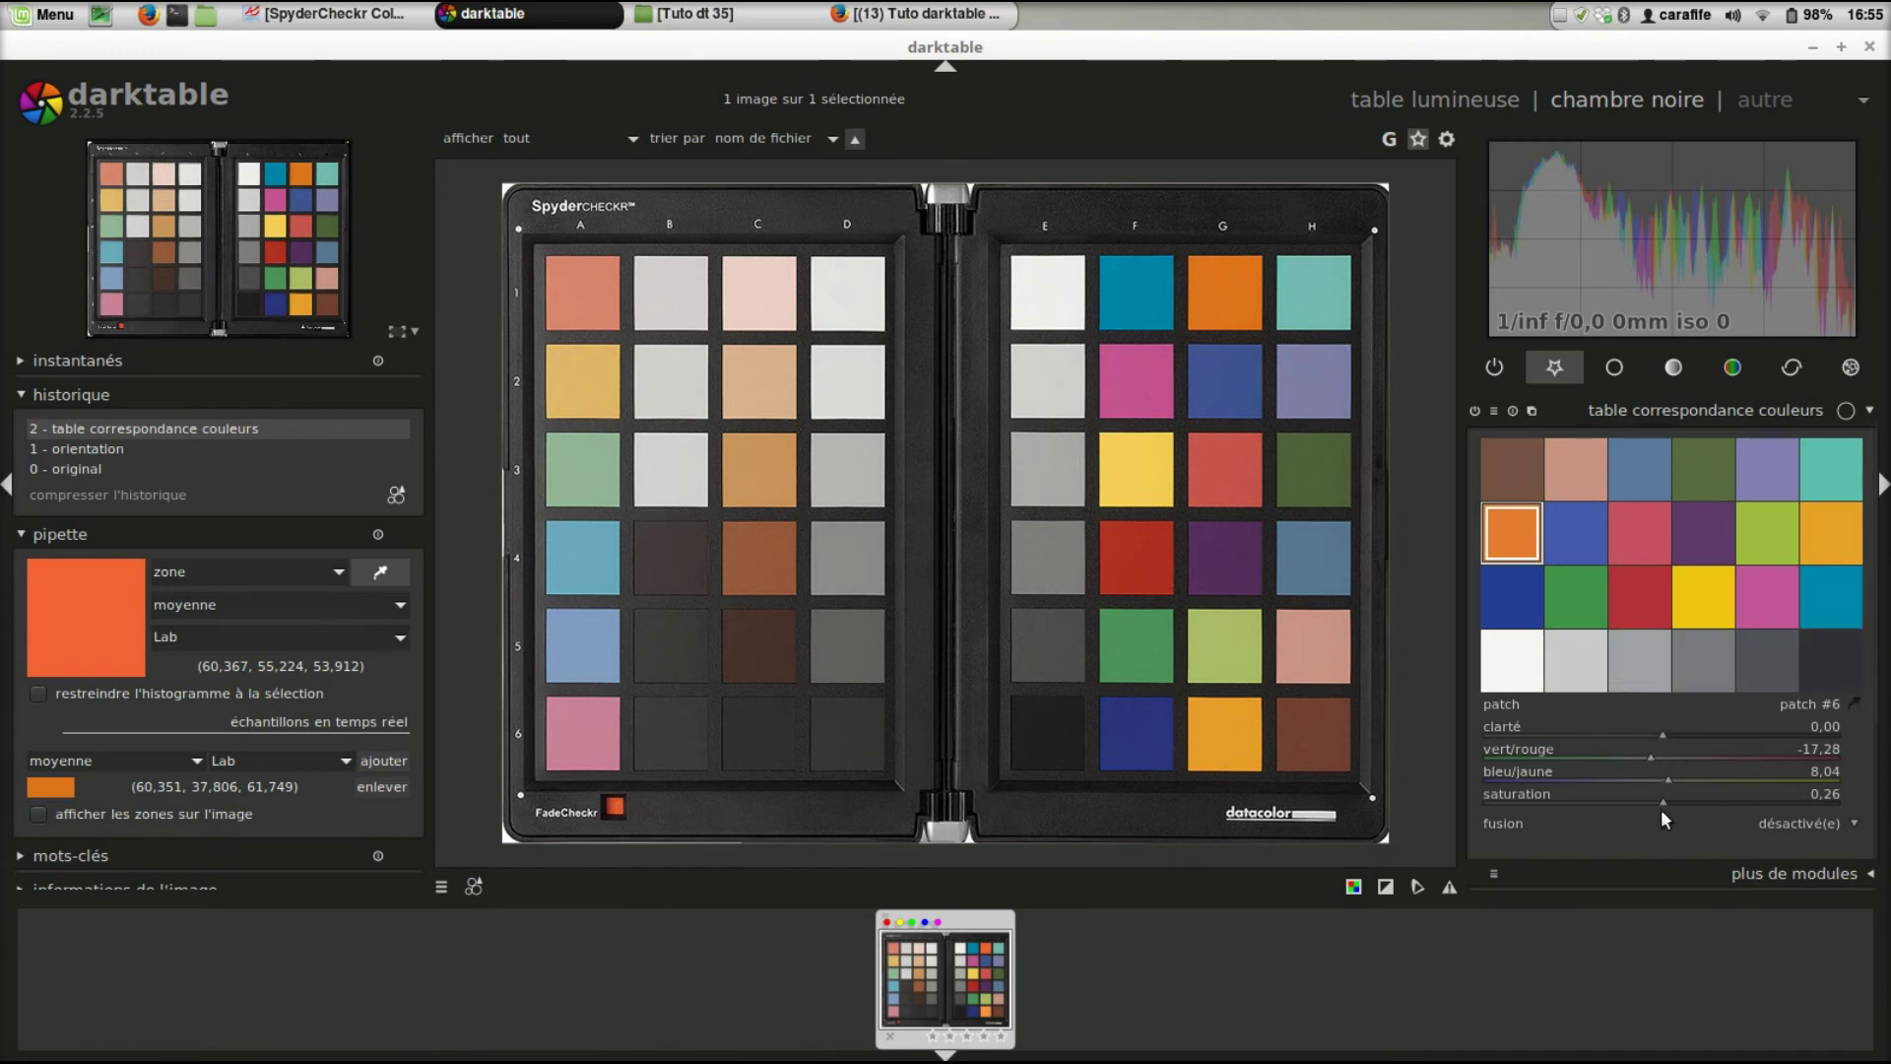
Step: Reset all offsets of orange patch #6 and check its outline by switching to blue patch #7 and back
double_click(1521, 523)
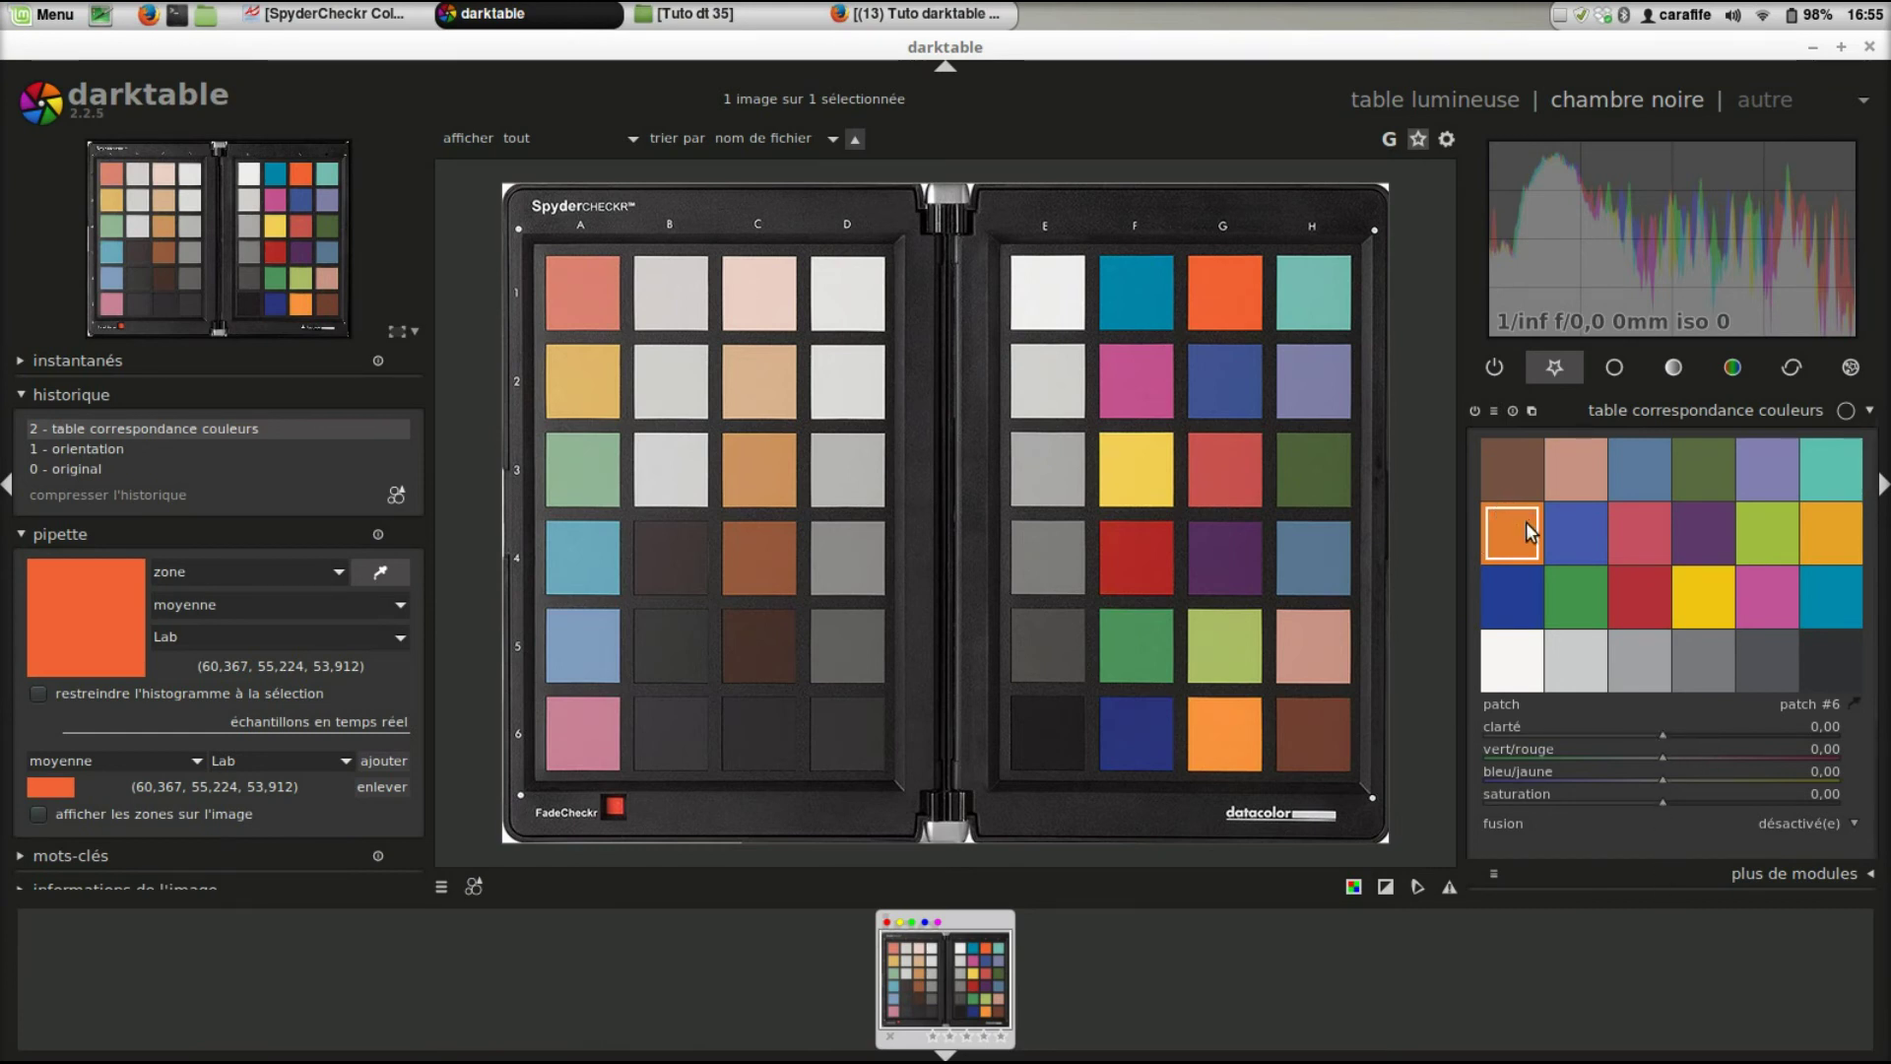
click(1579, 528)
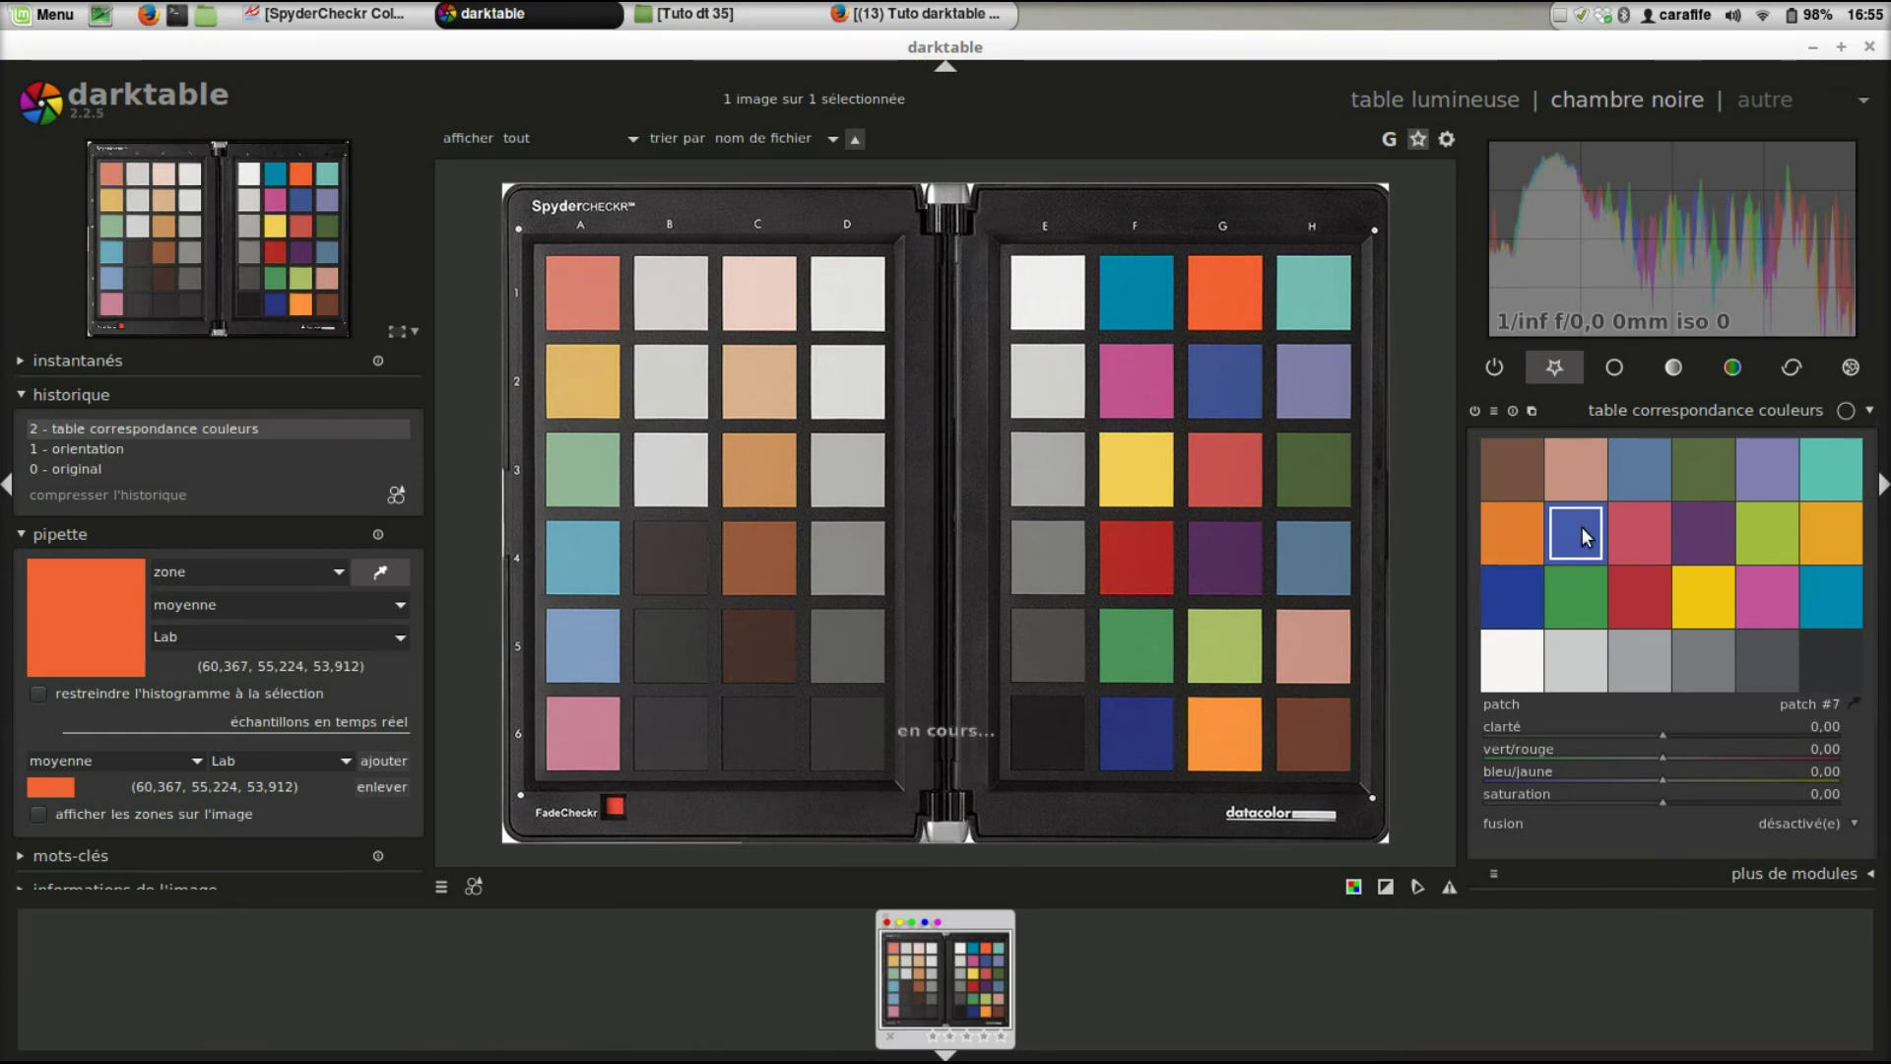
click(1509, 530)
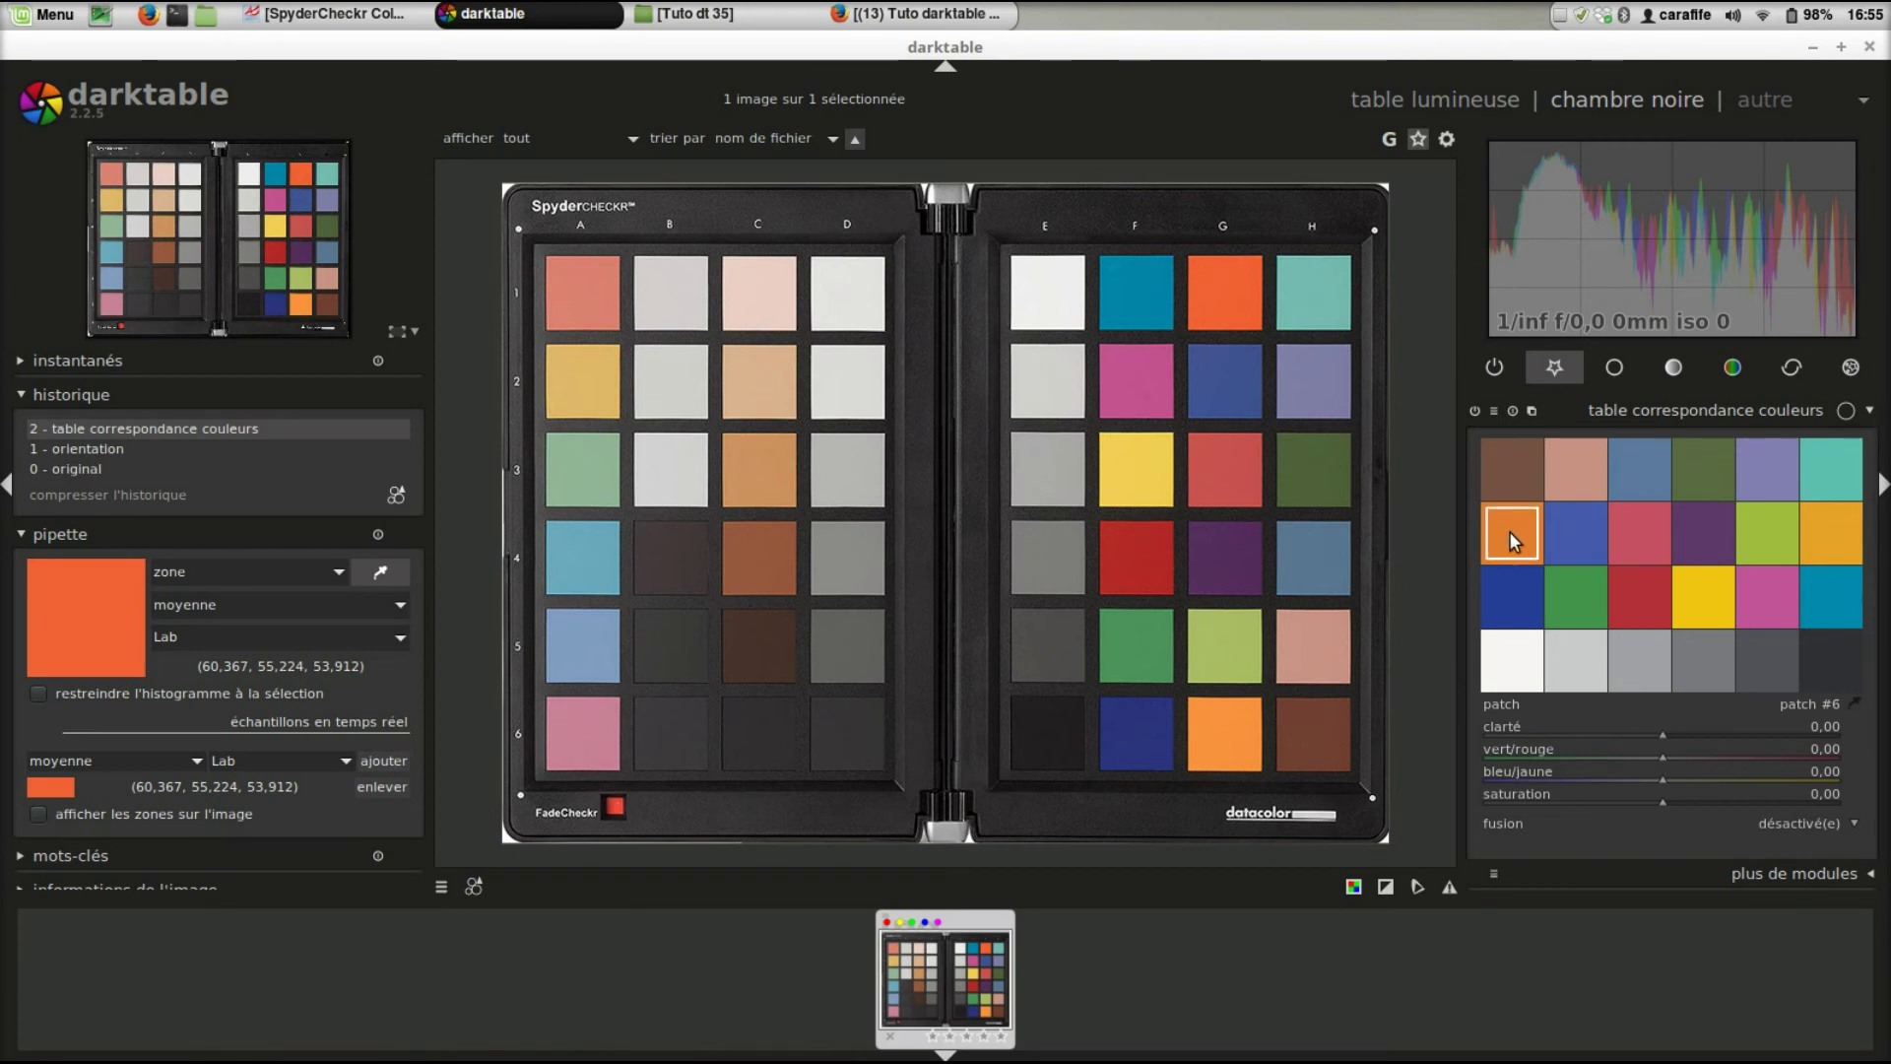
Step: Delete dark grey patch #22 from the module's palette and sample the dark green chart patch H3 with the colour picker
click(1763, 650)
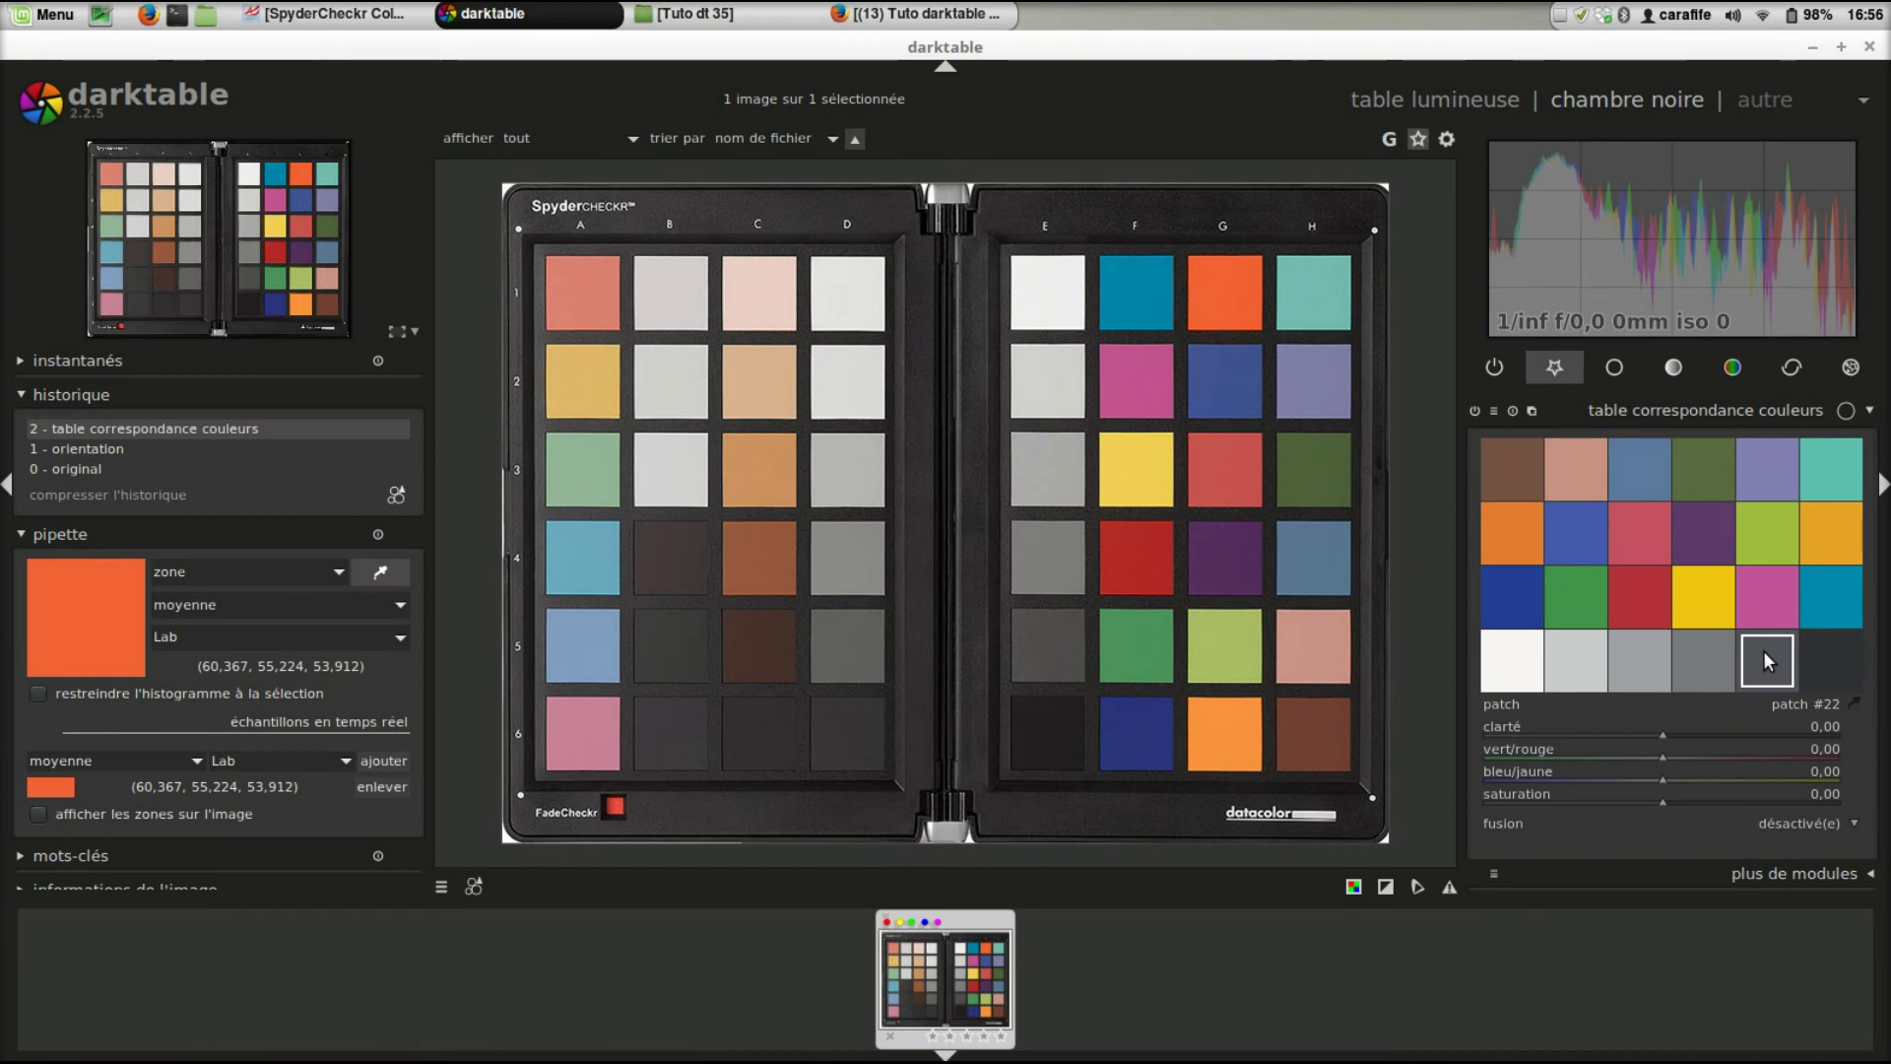
right_click(1762, 650)
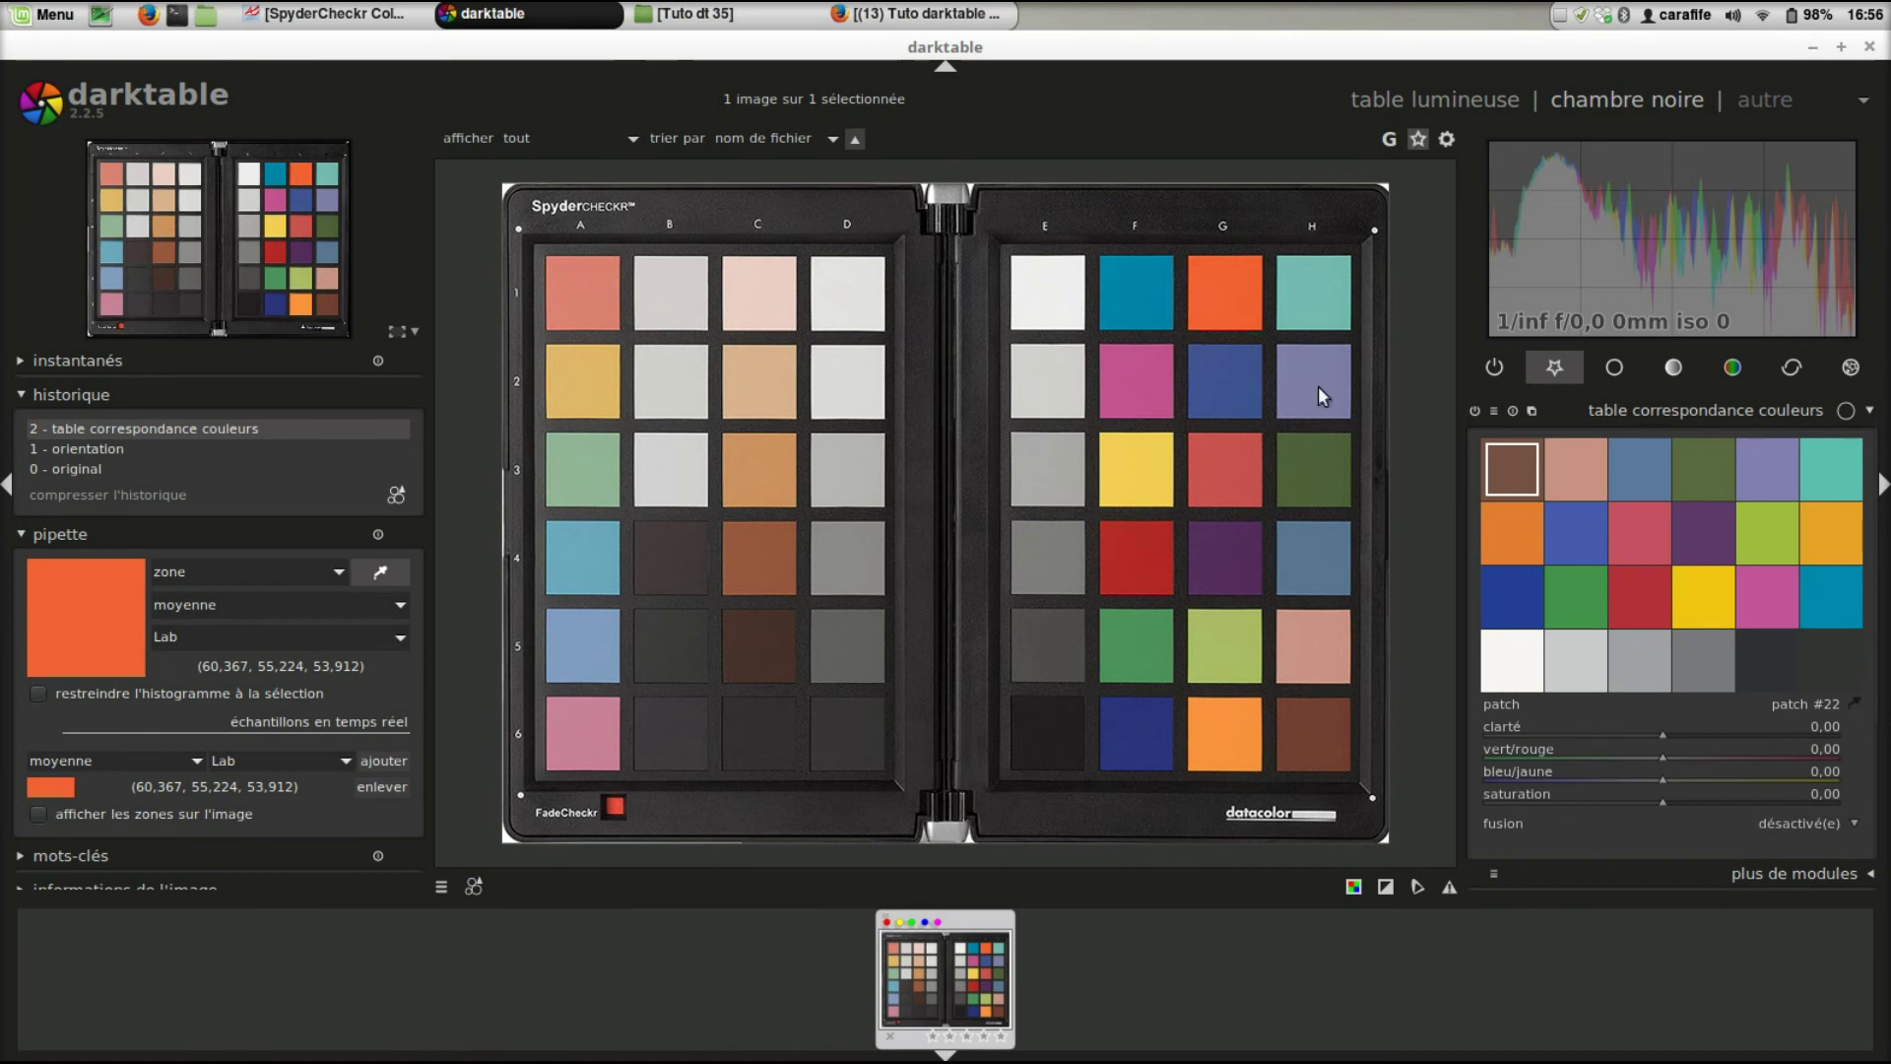
click(1853, 703)
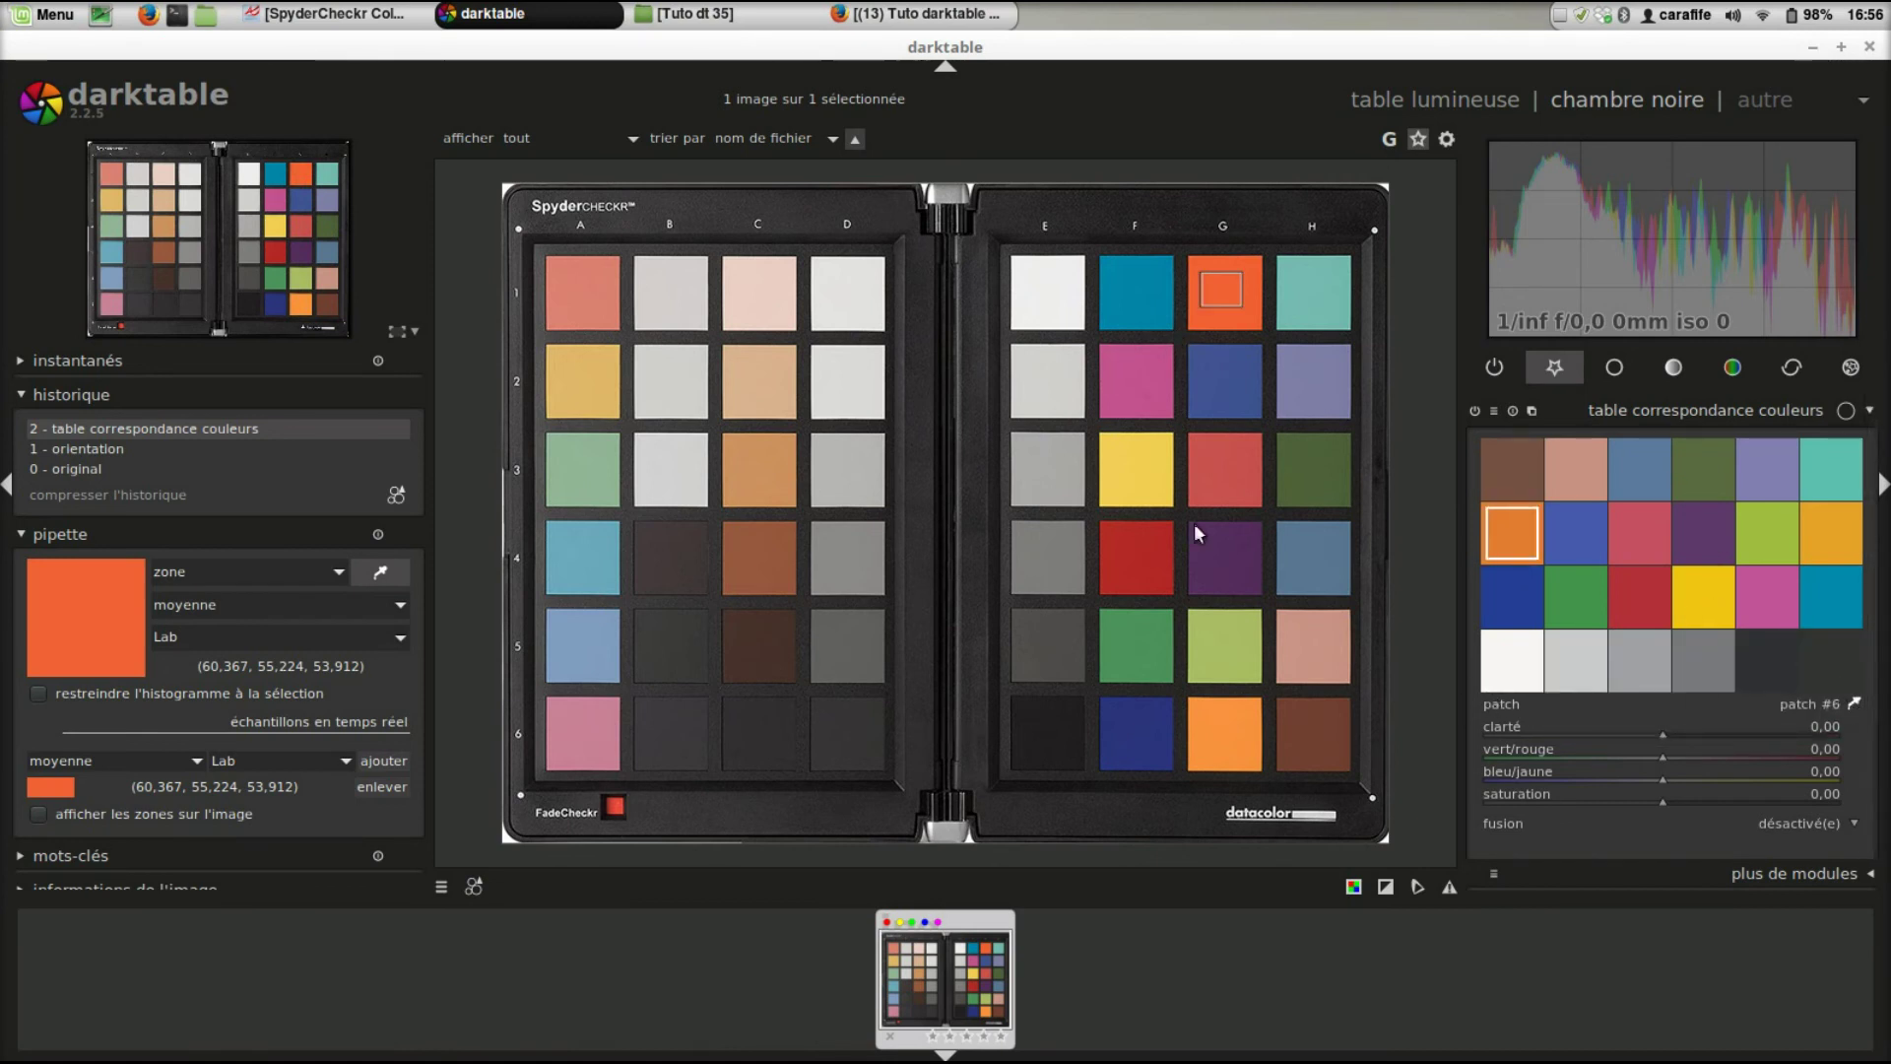
drag(1336, 482, 1300, 448)
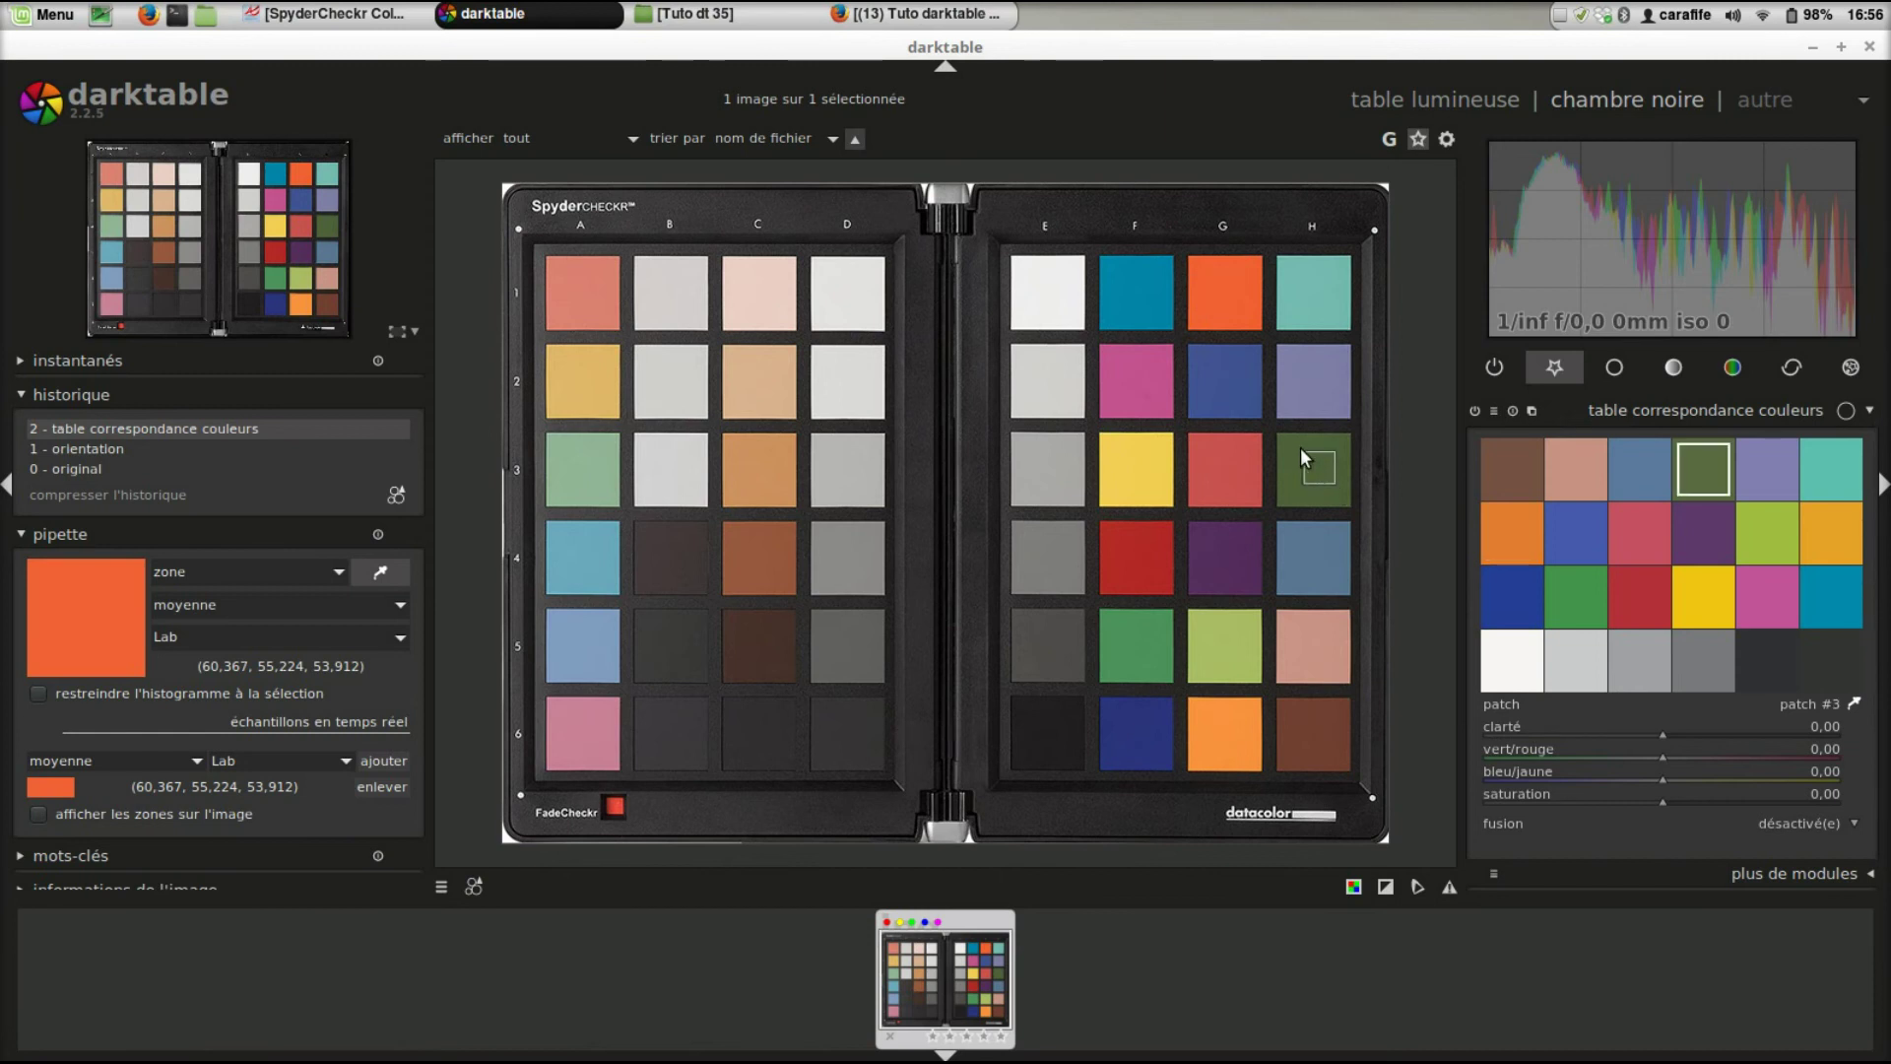
Step: Replace cyan patch #17 in the palette with the sampled dark green, and inspect the Lab values of patches #17 and #16
click(1828, 606)
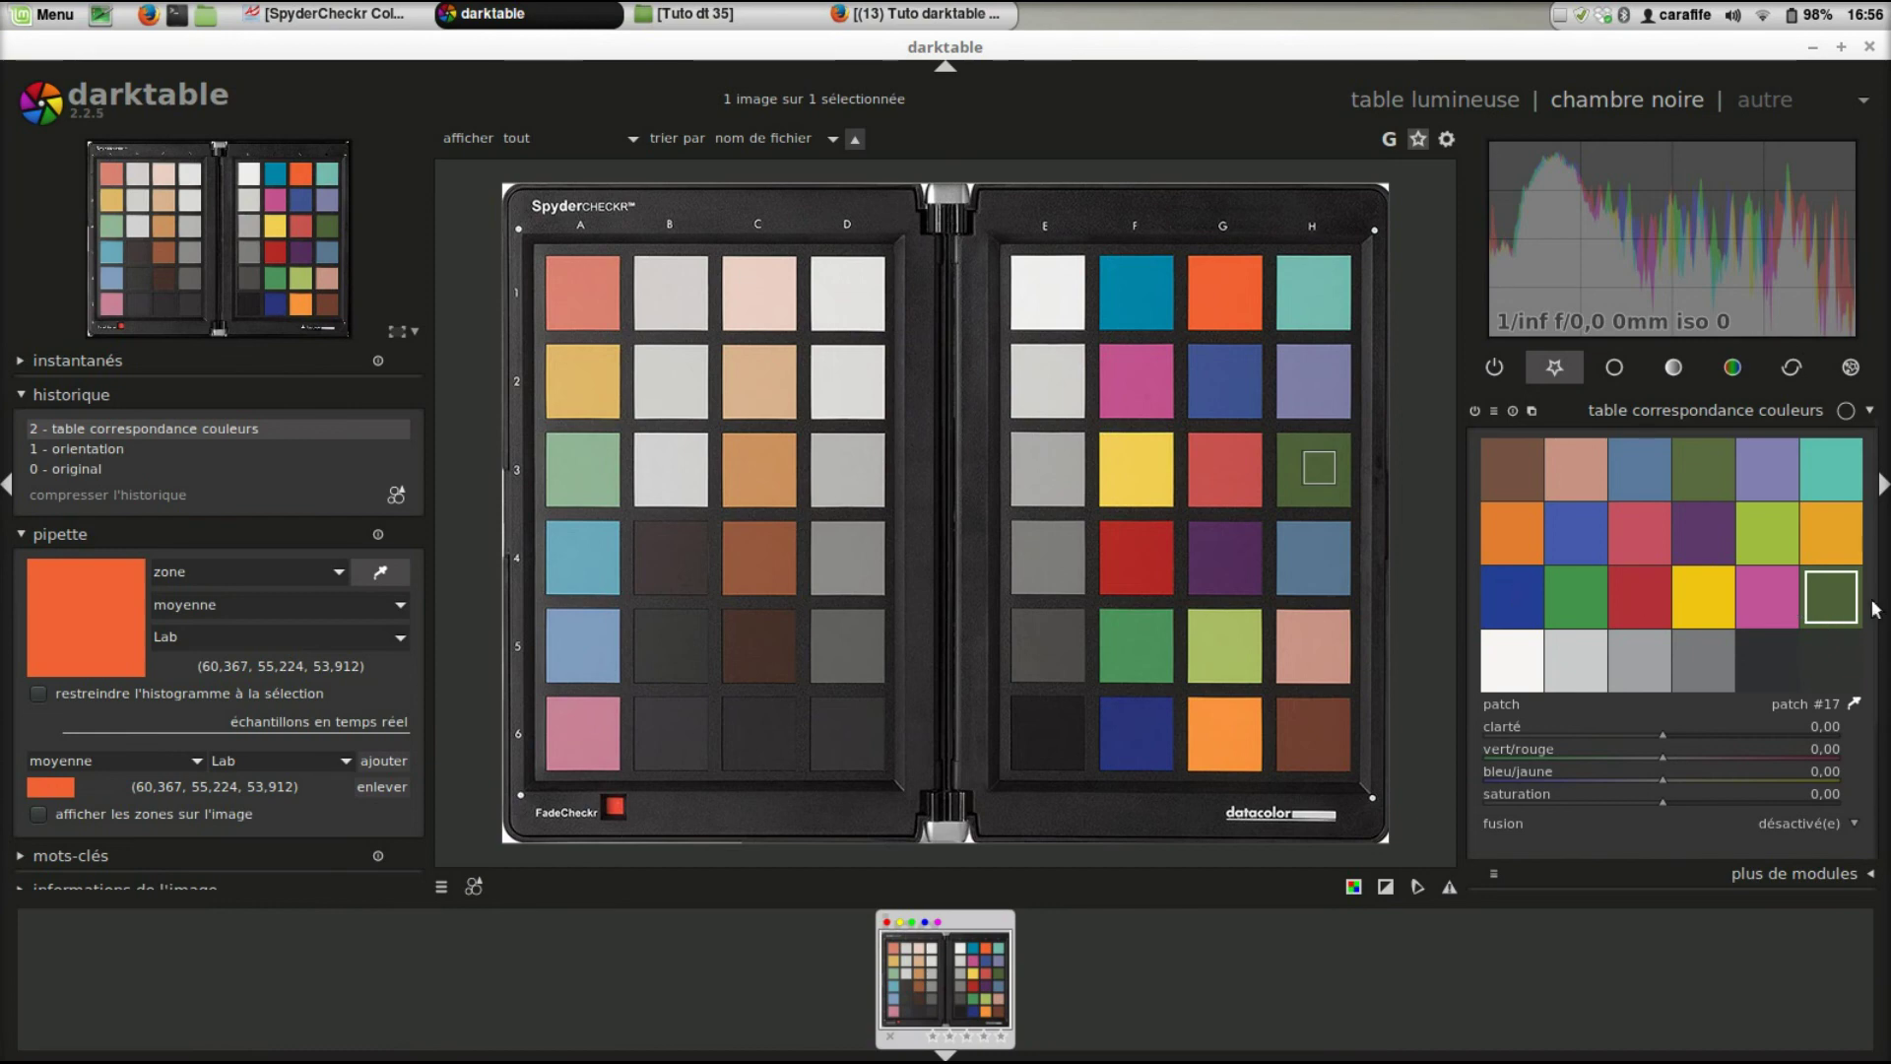
mouse_move(1824, 595)
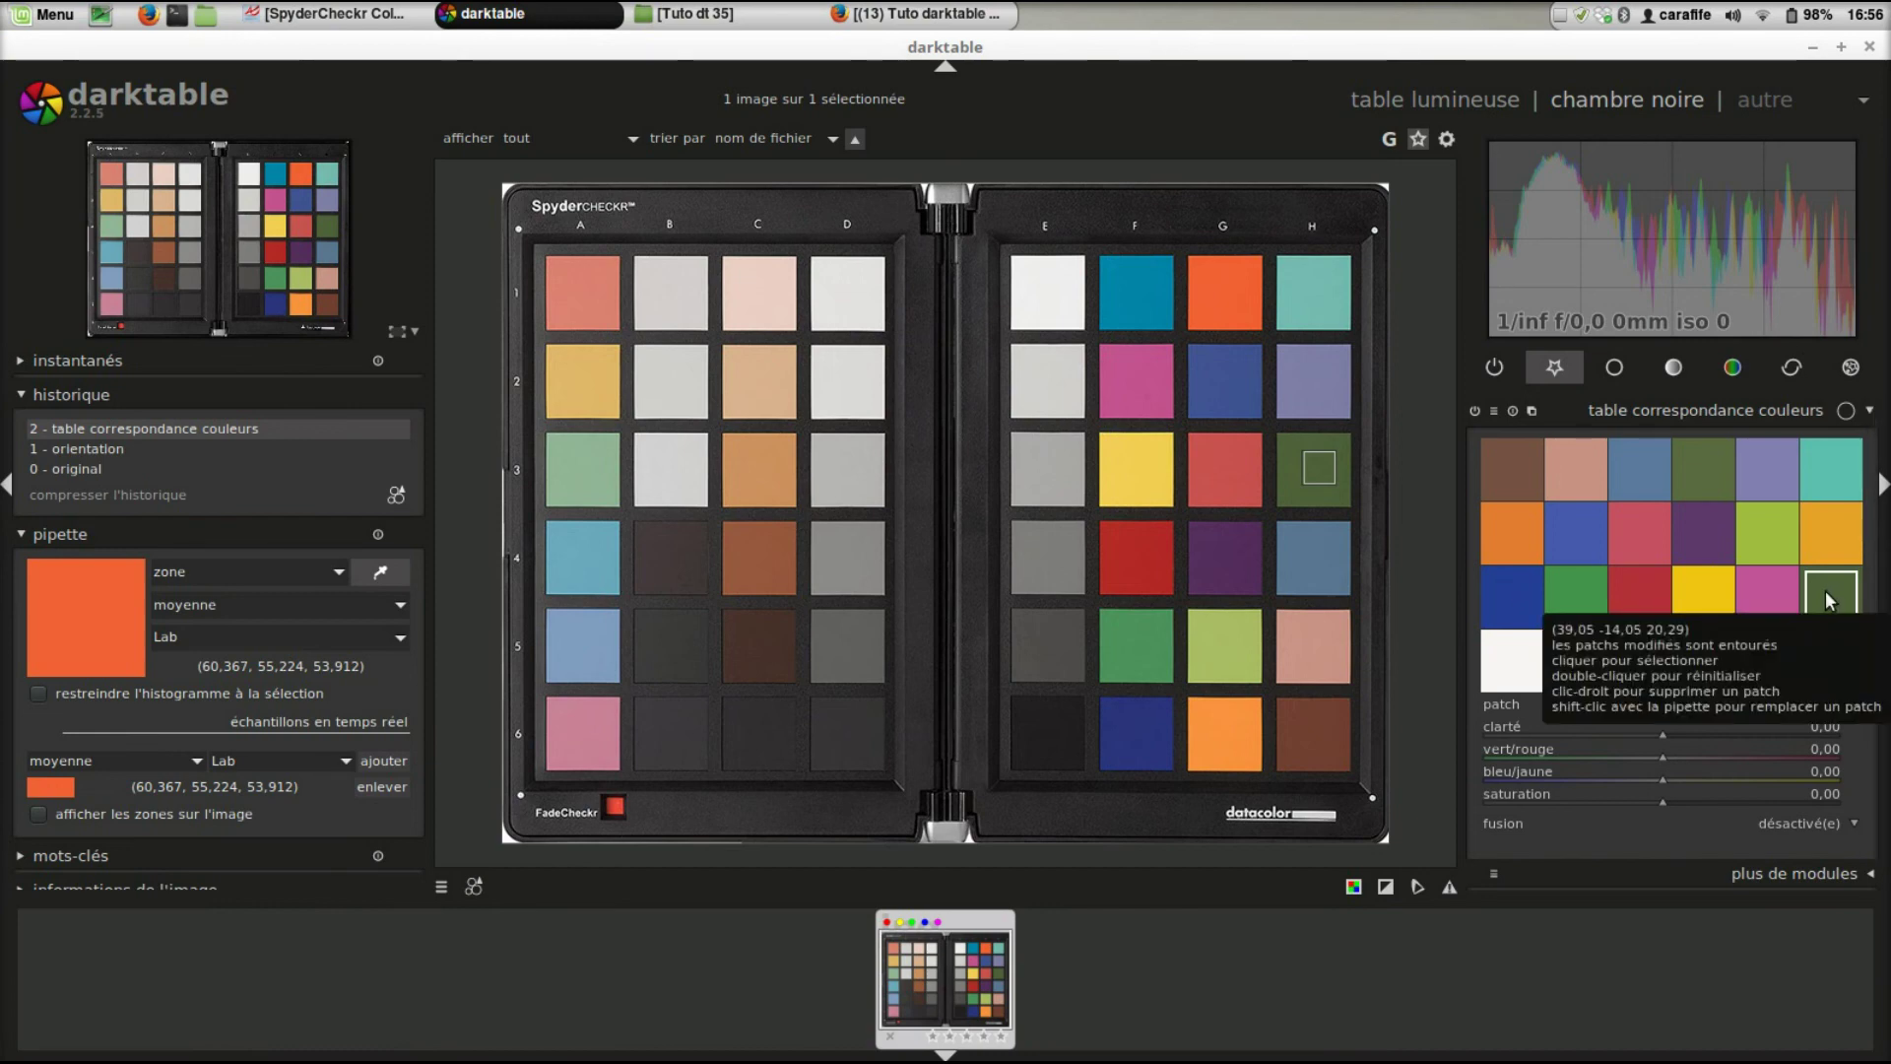
click(1770, 591)
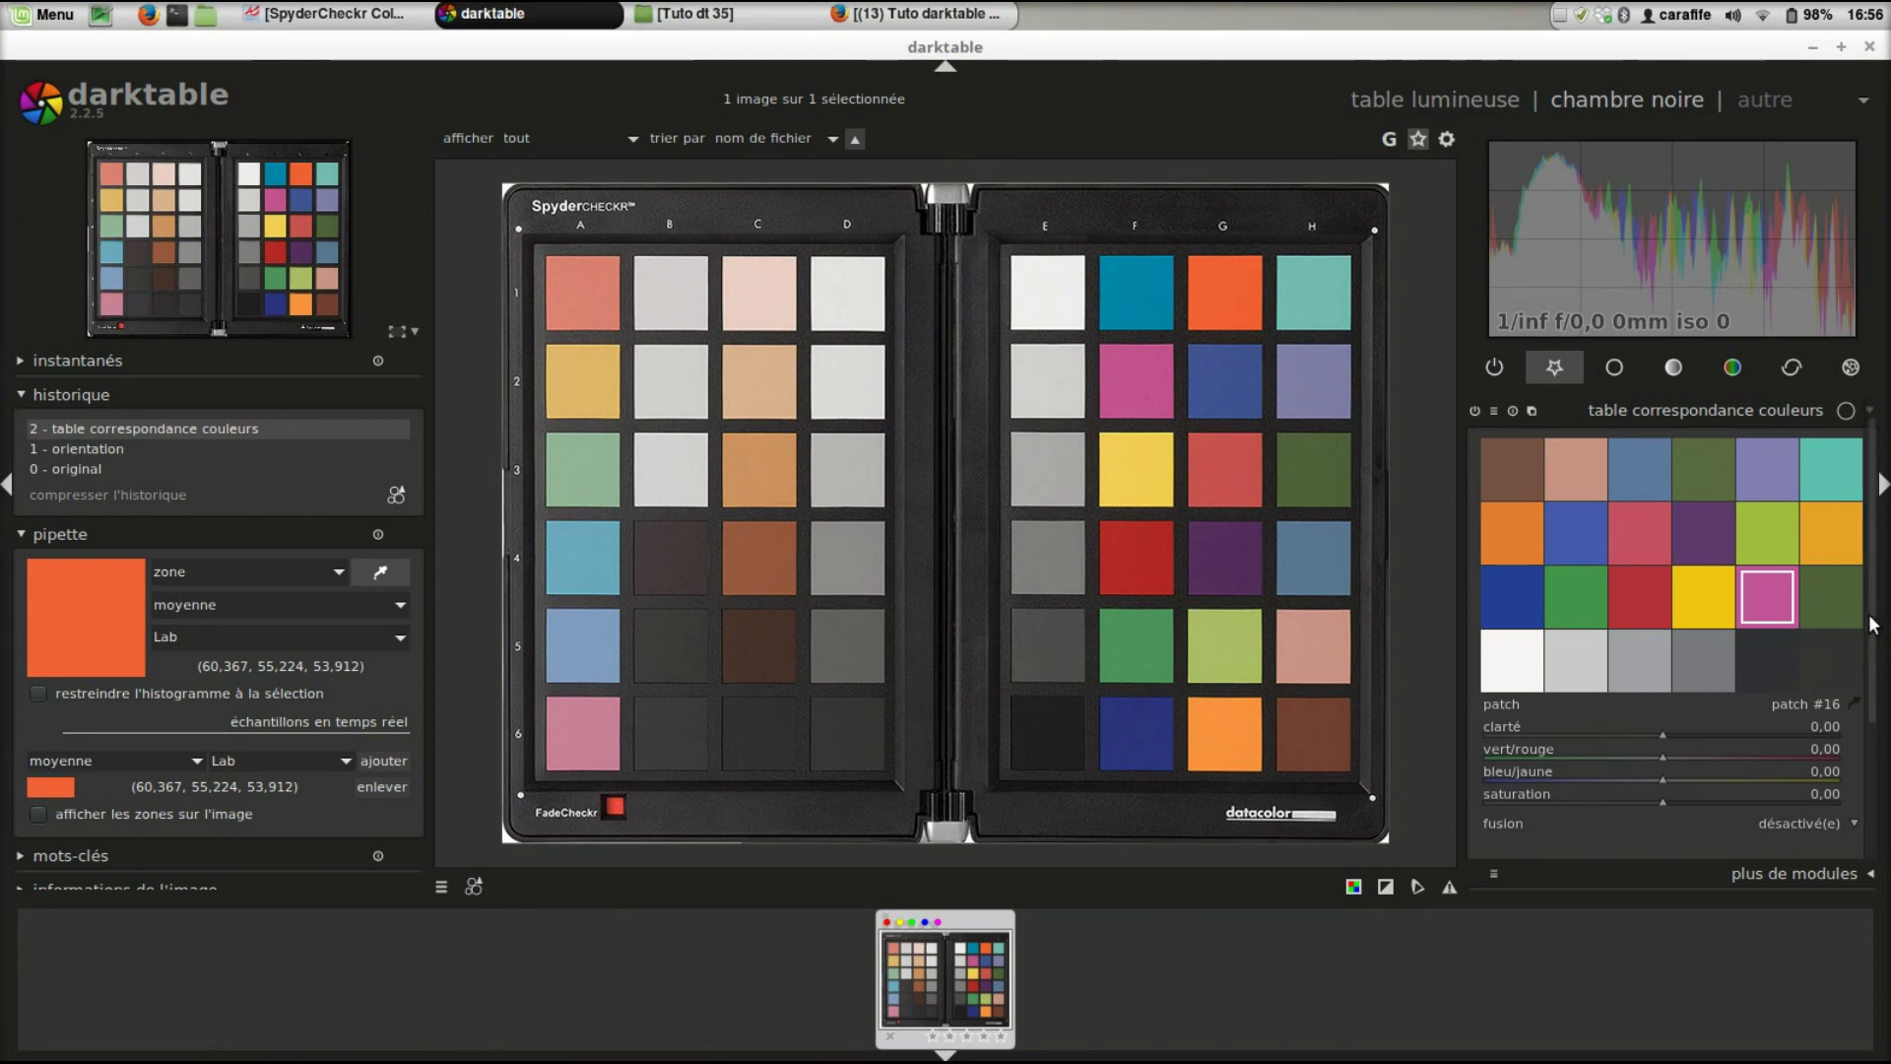
mouse_move(1783, 599)
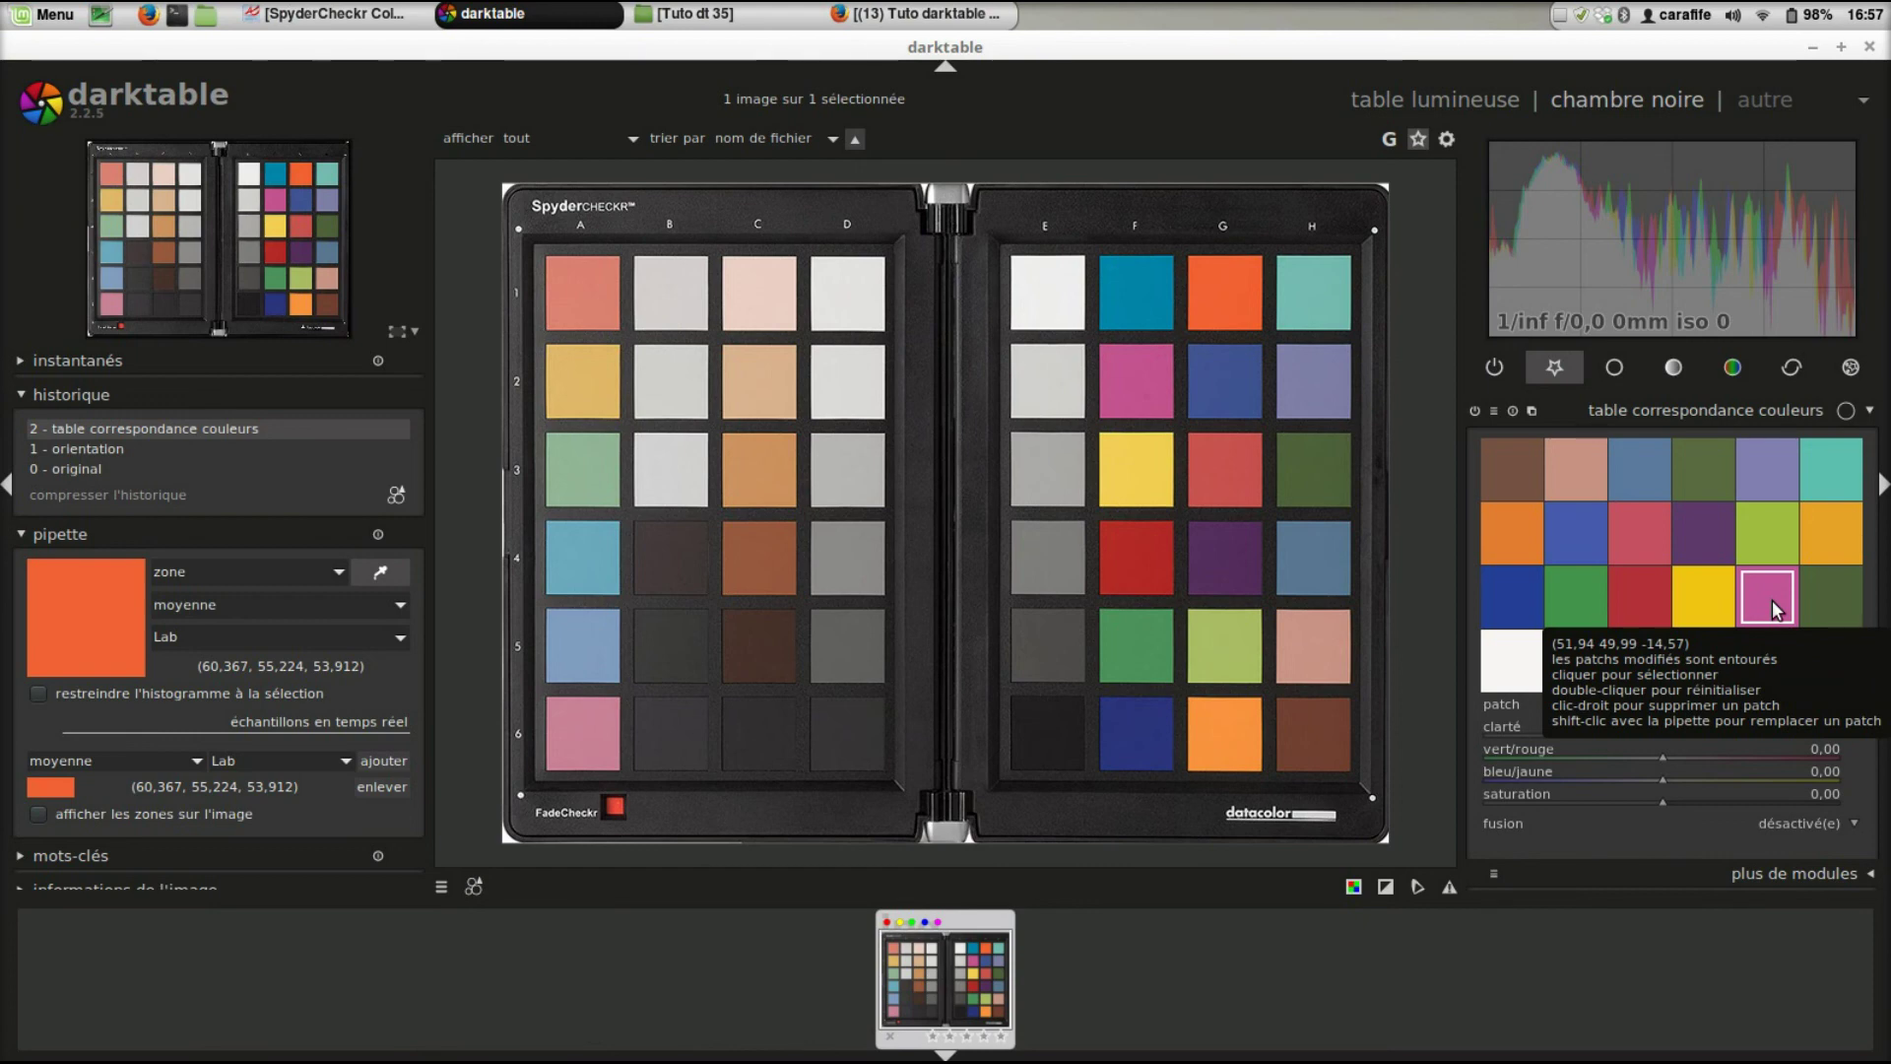
Step: Sample the yellow chart patch F3 with the module's colour picker and replace grey palette patch #20 with it
click(1805, 608)
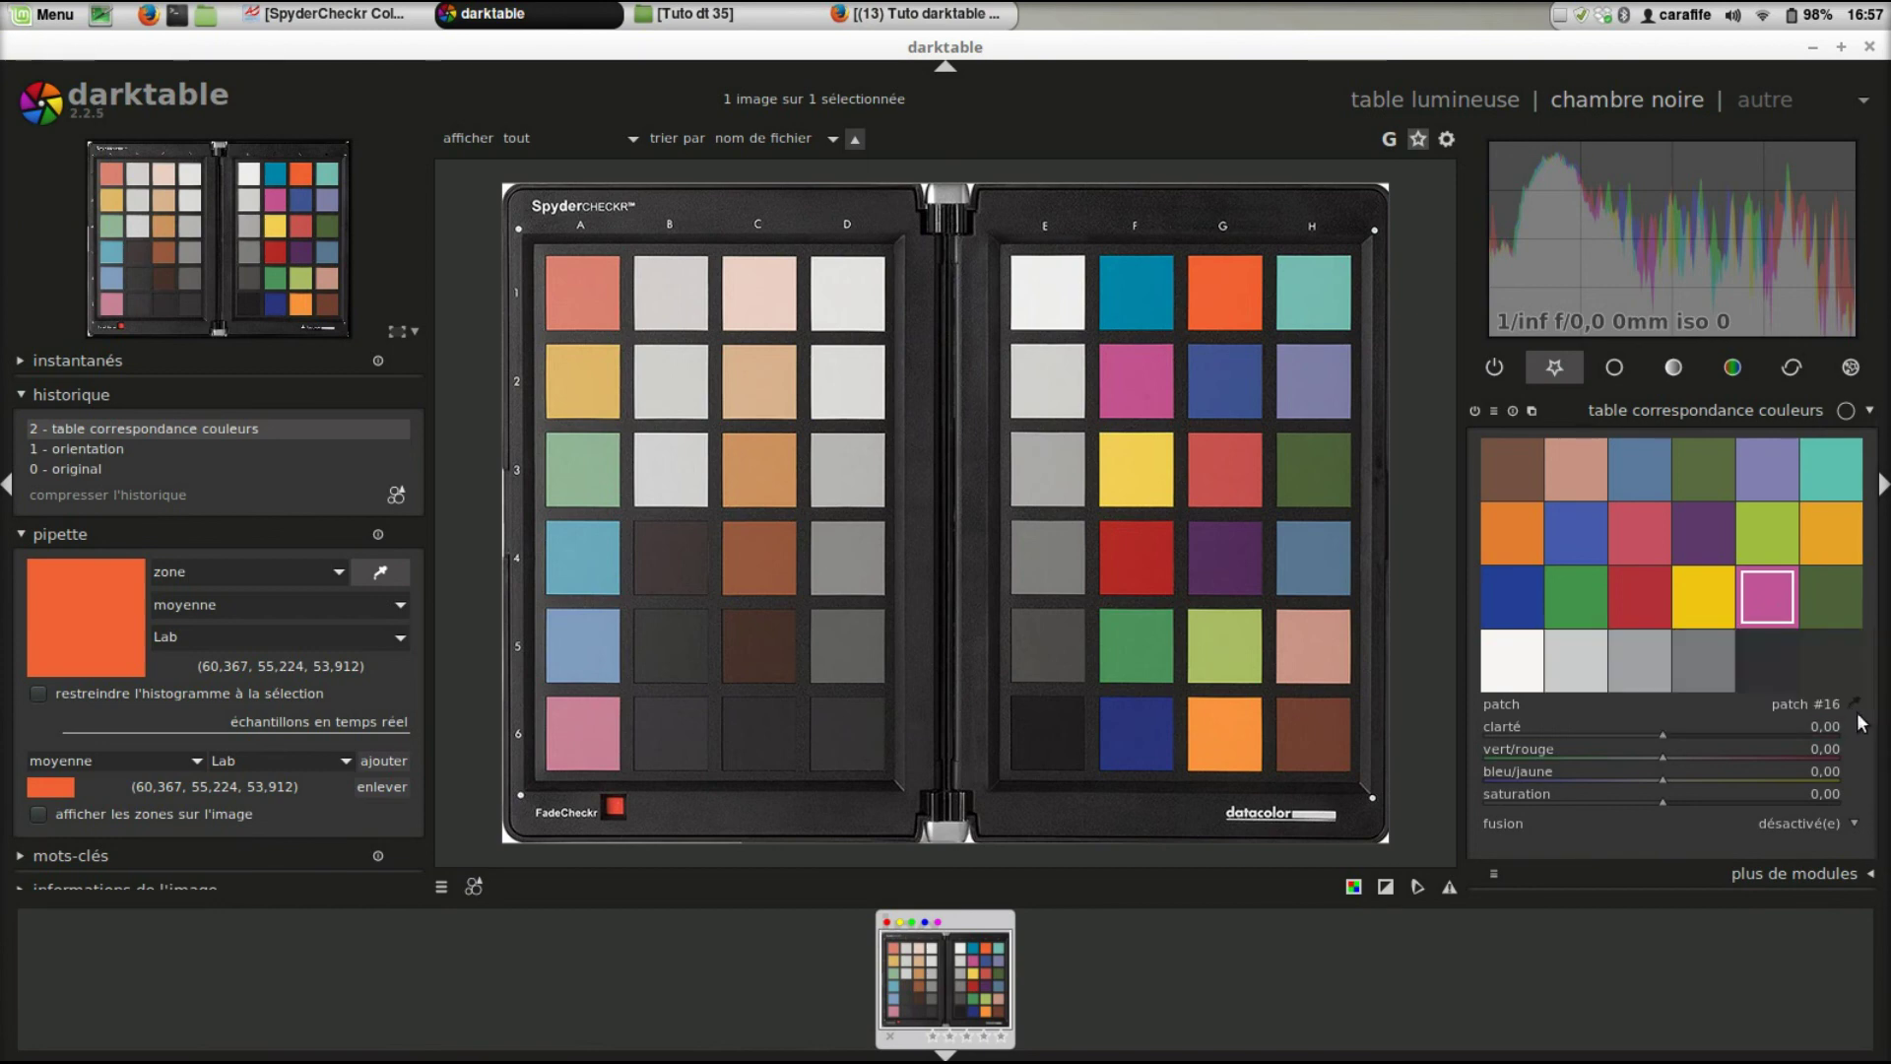
click(1136, 456)
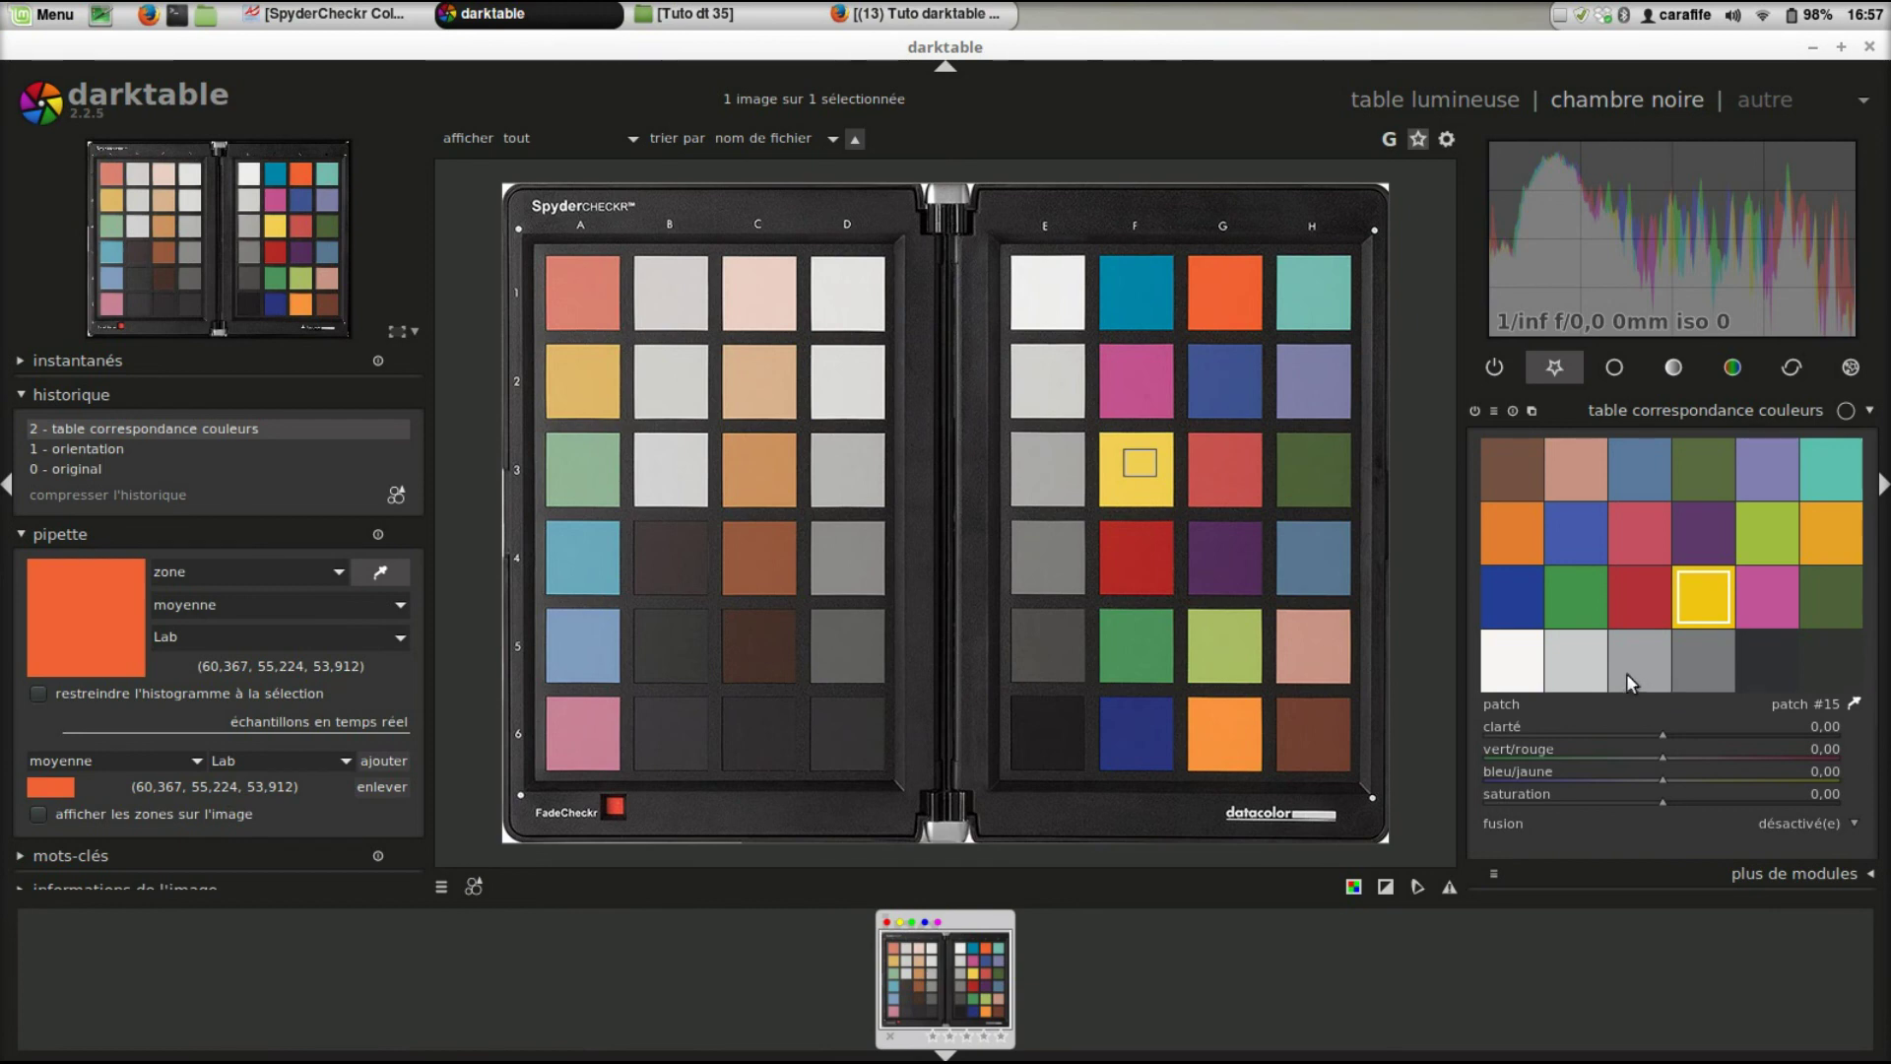
mouse_move(1639, 674)
click(1639, 673)
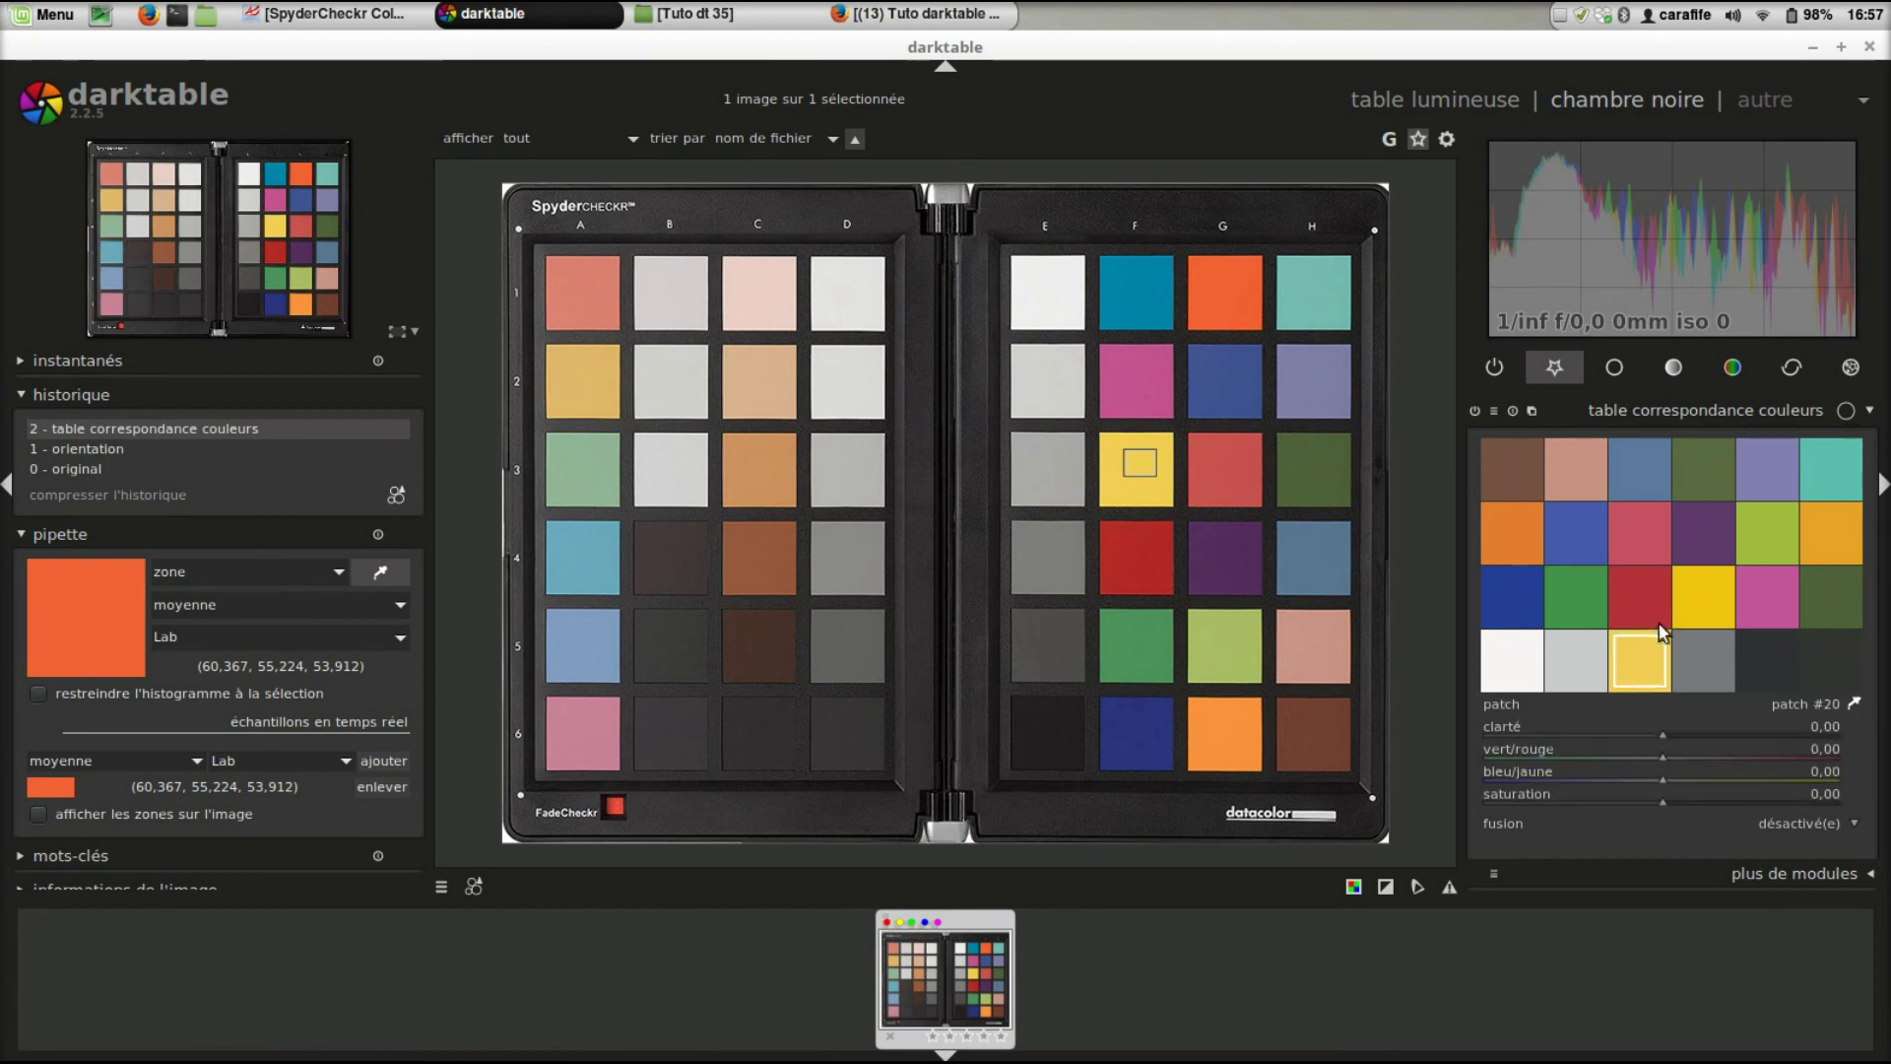
Step: Start a new preset for the table correspondance couleurs module and move its edit dialog off the chart's centre
click(1812, 652)
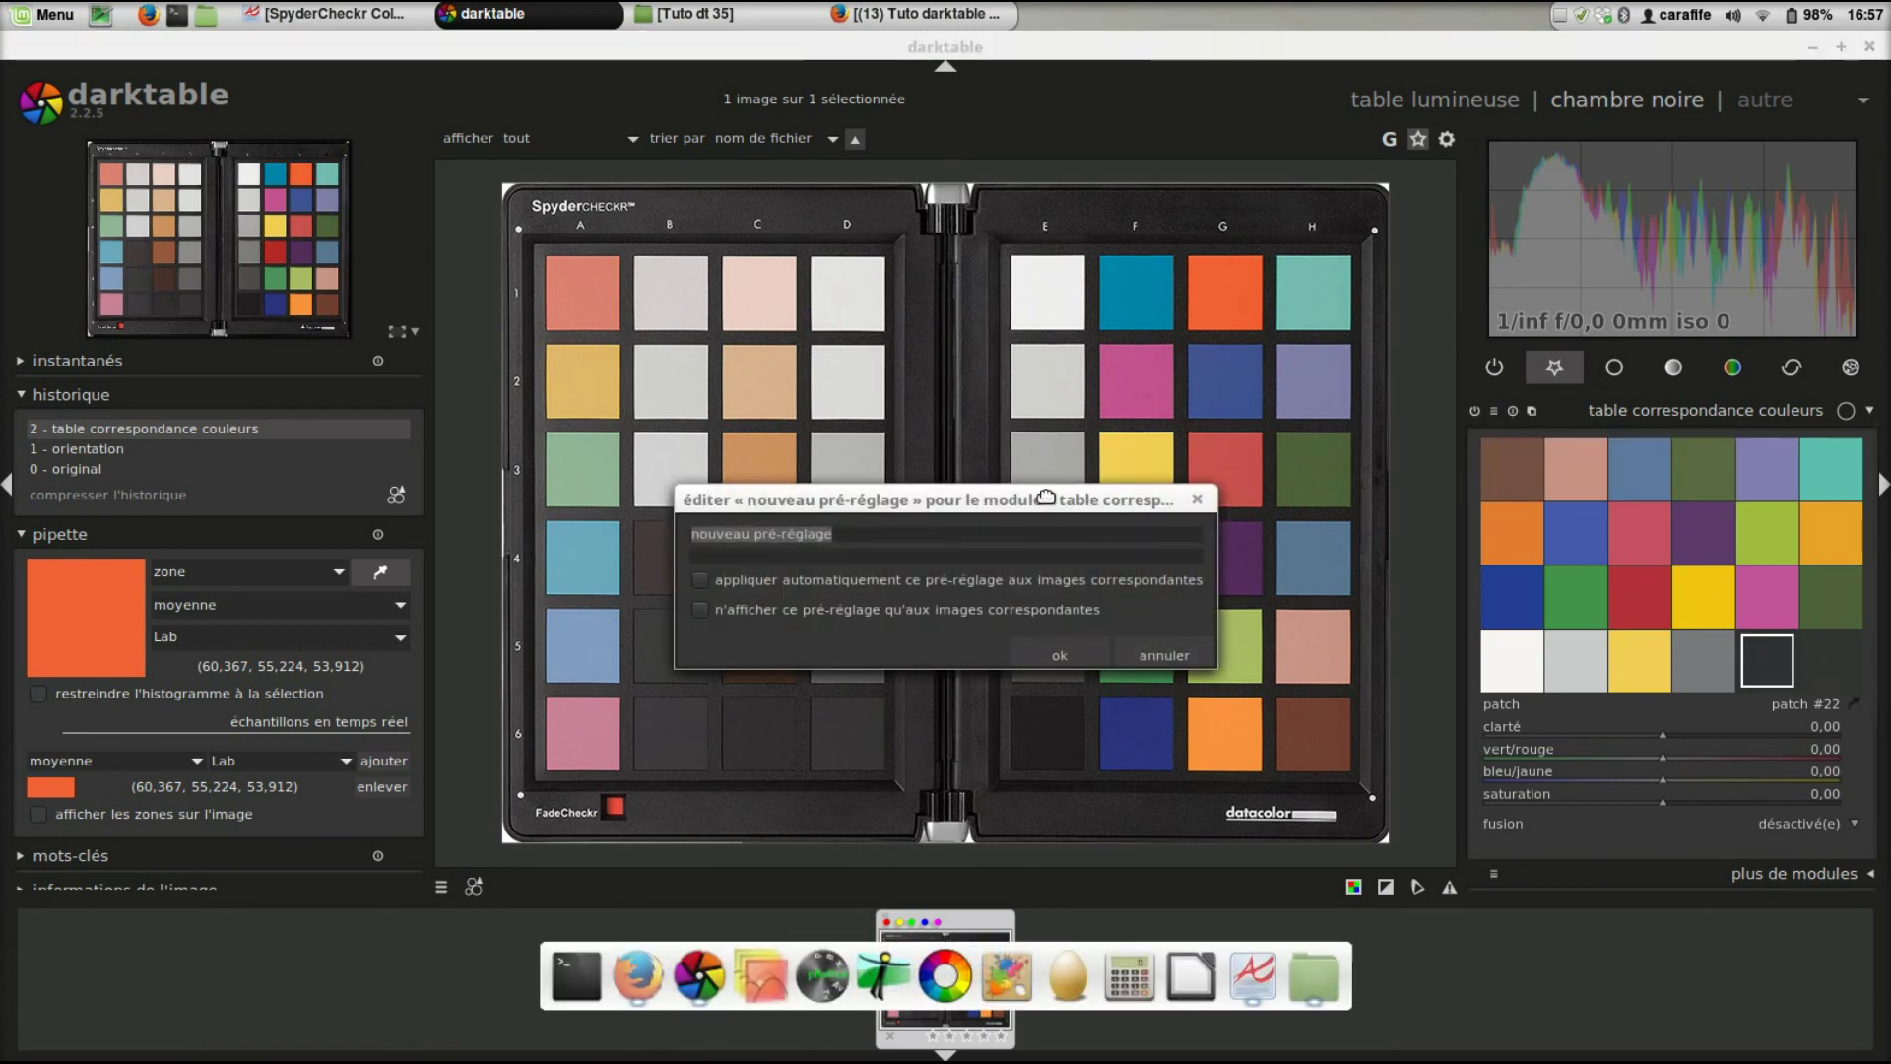
drag(1043, 510, 1010, 105)
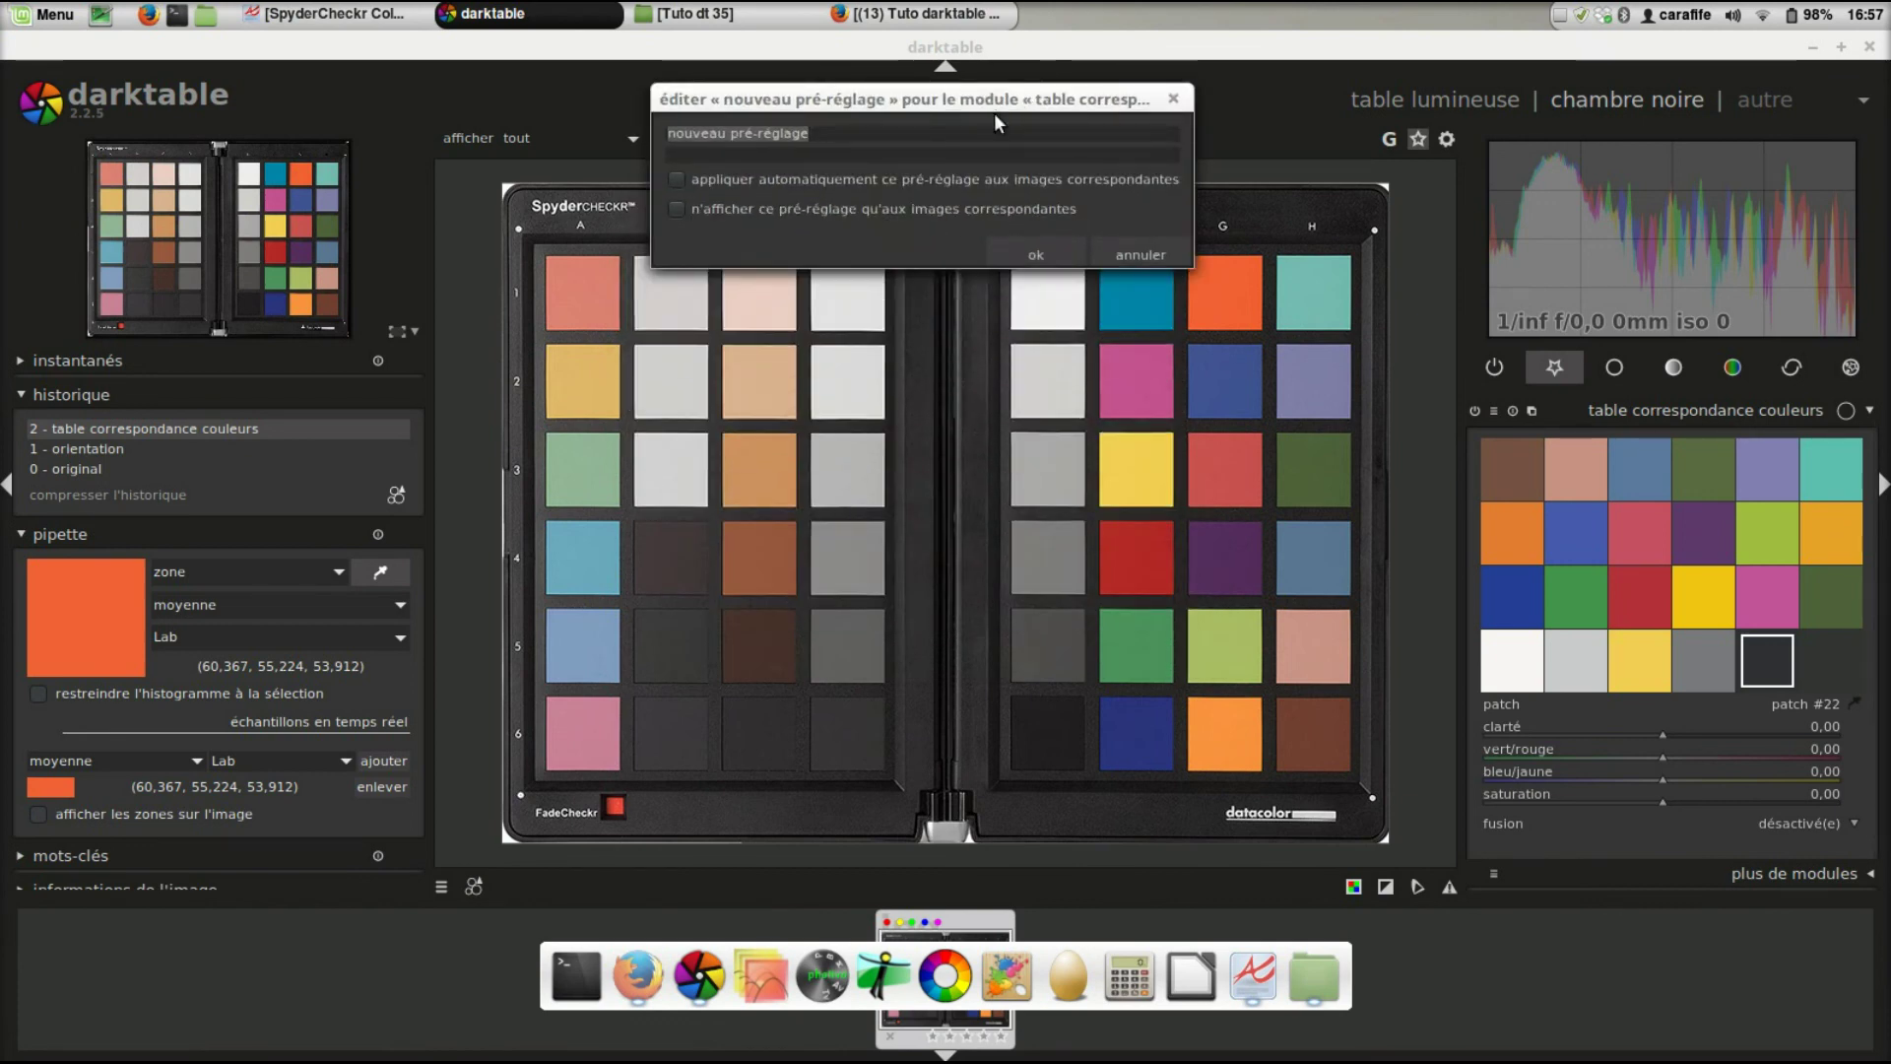